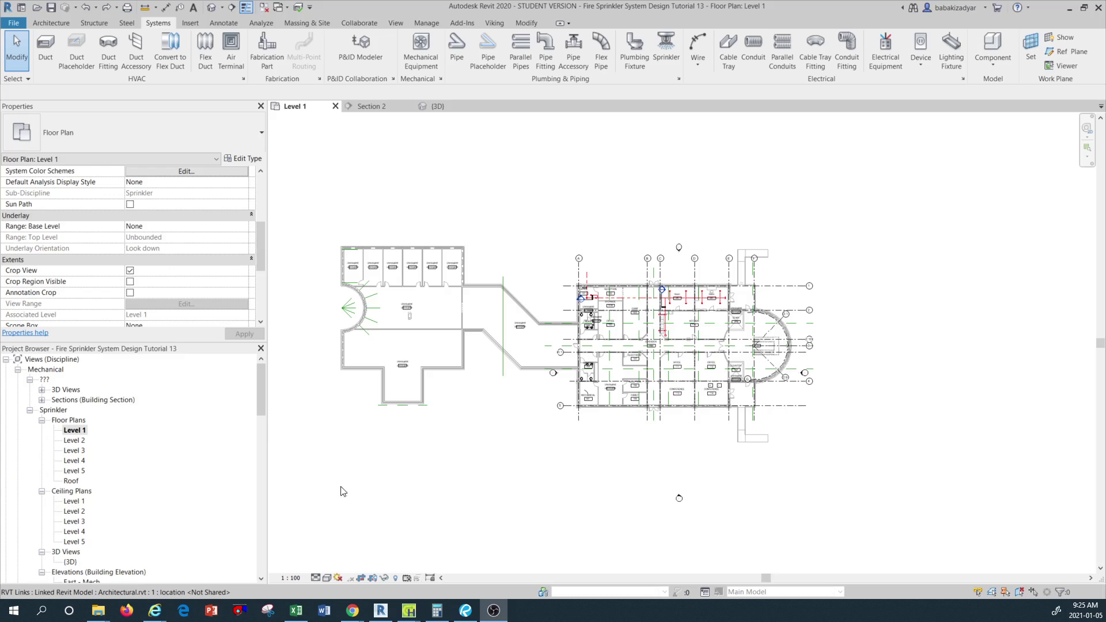
Step: Examine the sprinkler riser with its wet valve and control panel in Office 101, first in plan and in the 3D view
{"action": "scroll", "coordinate": [650, 310], "scroll_direction": "up", "scroll_amount": 3}
{"action": "scroll", "coordinate": [499, 320], "scroll_direction": "up", "scroll_amount": 3}
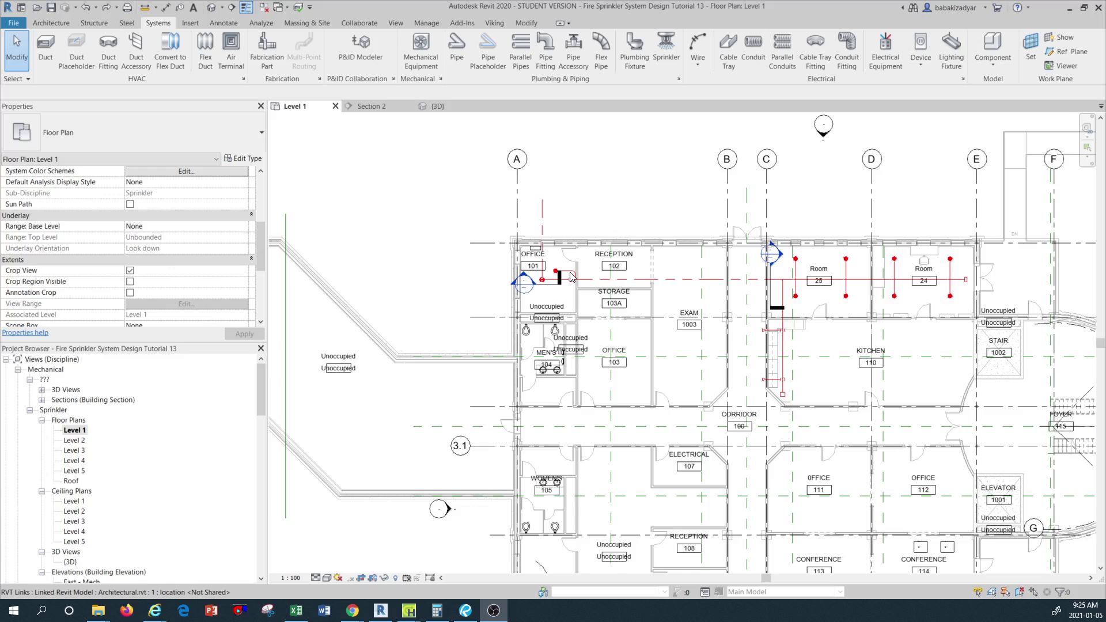
{"action": "scroll", "coordinate": [571, 277], "scroll_direction": "up", "scroll_amount": 2}
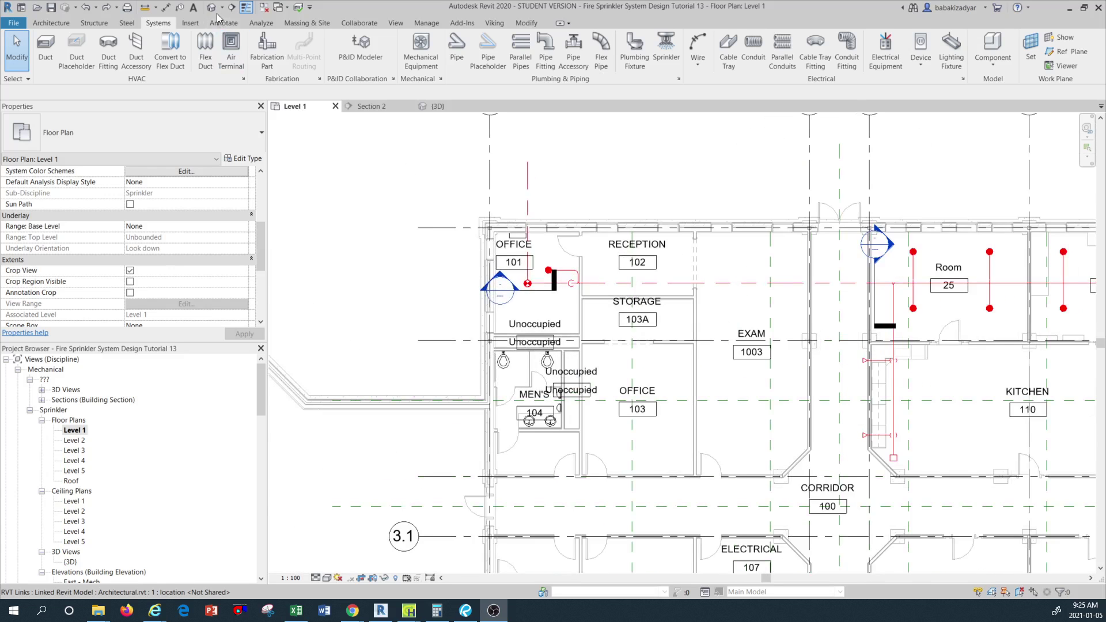
{"action": "left_click", "coordinate": [212, 7]}
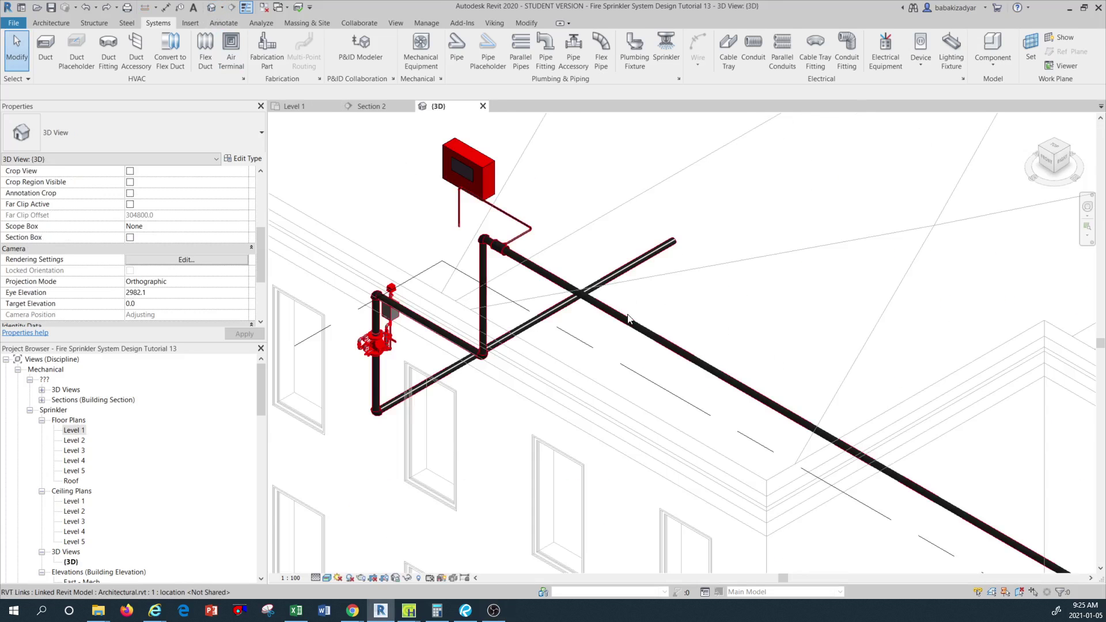
{"action": "scroll", "coordinate": [629, 319], "scroll_direction": "down", "scroll_amount": 3}
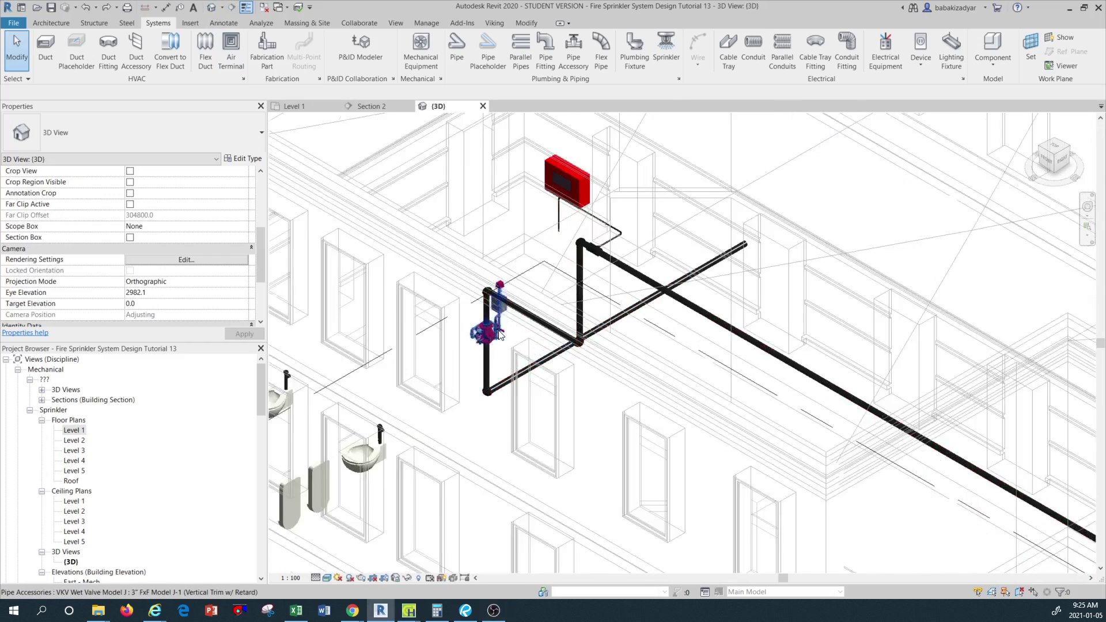
{"action": "scroll", "coordinate": [499, 335], "scroll_direction": "up", "scroll_amount": 4}
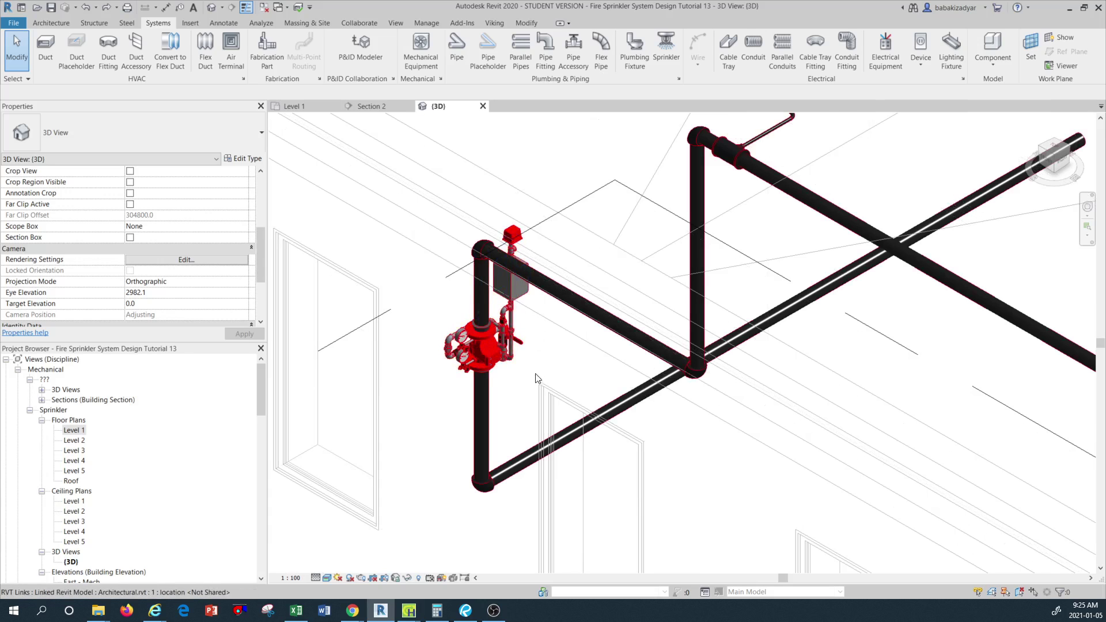
{"action": "scroll", "coordinate": [458, 348], "scroll_direction": "down", "scroll_amount": 1}
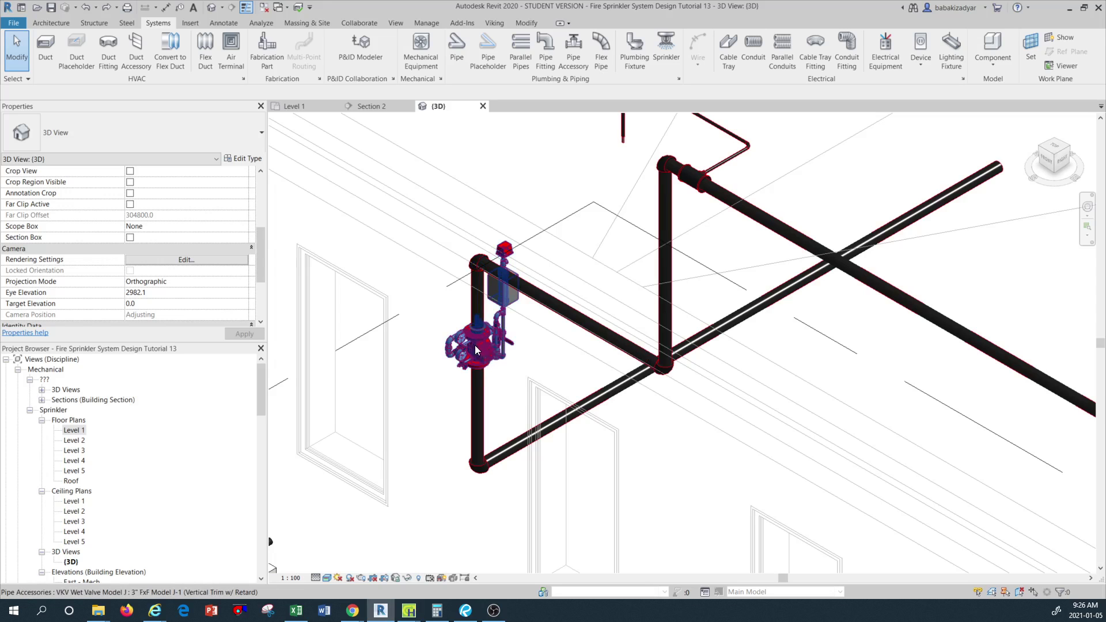
{"action": "scroll", "coordinate": [477, 353], "scroll_direction": "down", "scroll_amount": 3}
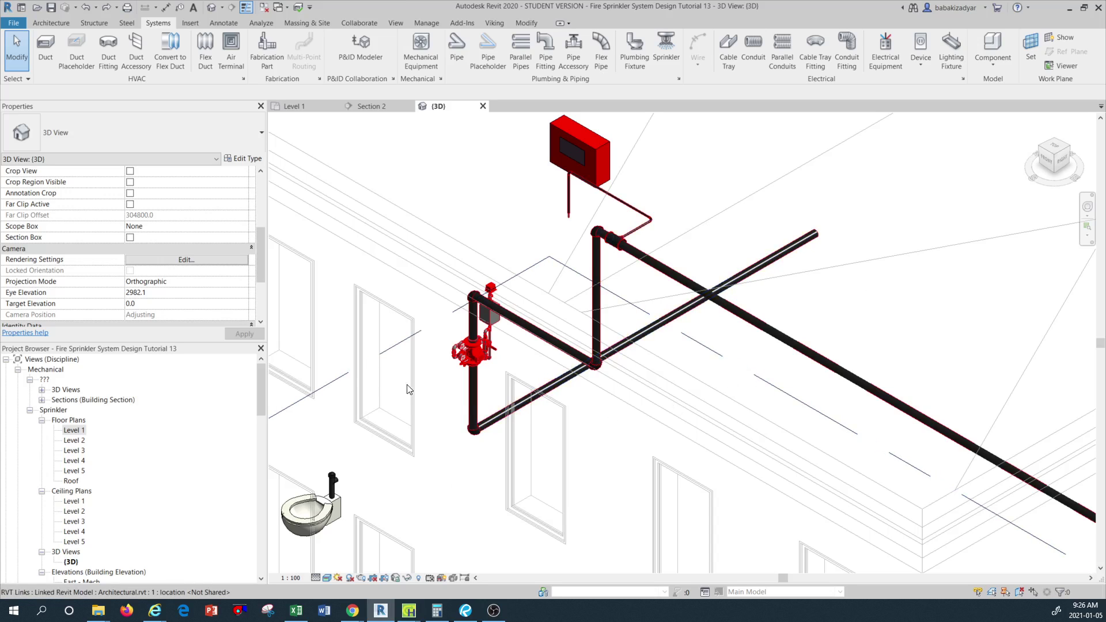
Step: Set the visual style of the 3D view to Hidden Line
{"action": "left_click", "coordinate": [327, 578]}
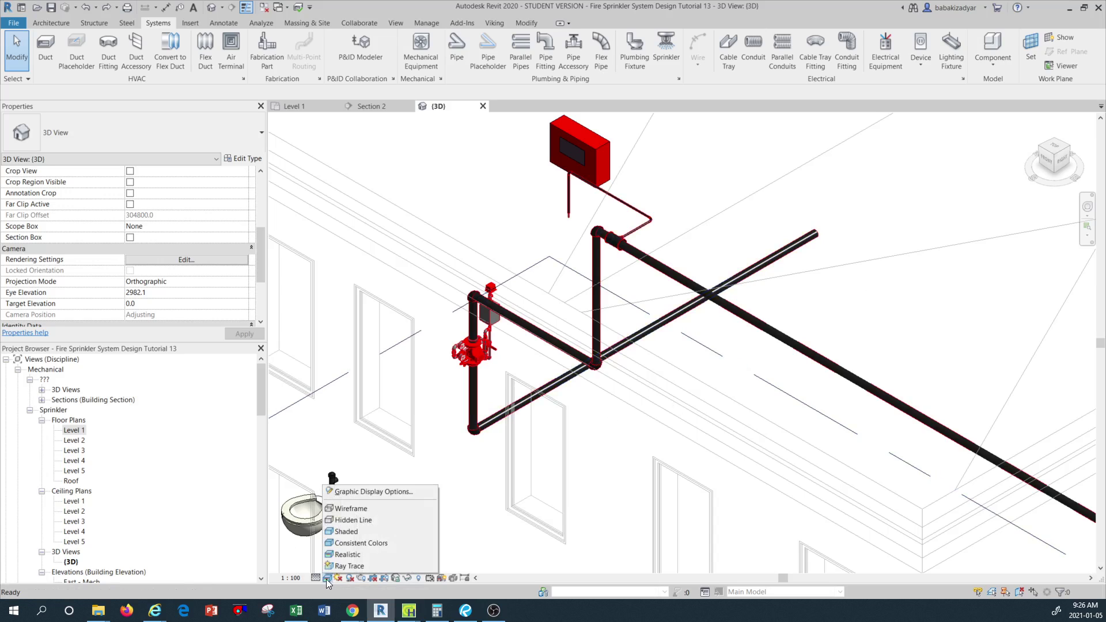
{"action": "left_click", "coordinate": [372, 523]}
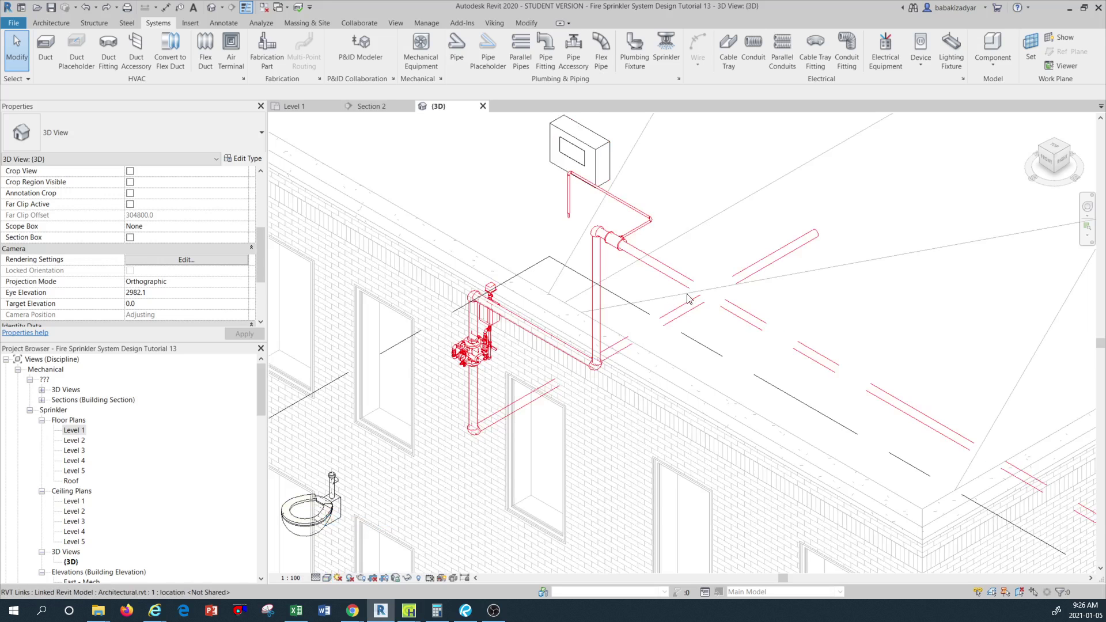
{"action": "scroll", "coordinate": [446, 319], "scroll_direction": "down", "scroll_amount": 2}
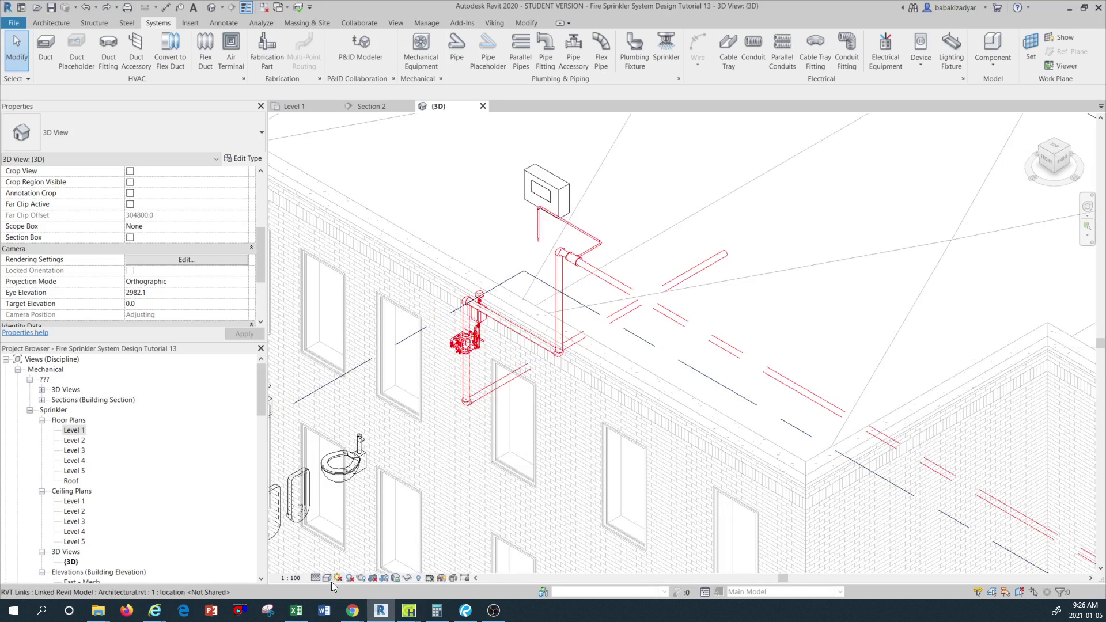
Step: Return to the Level 1 sprinkler floor plan and set its detail level to Medium
{"action": "double_click", "coordinate": [74, 431]}
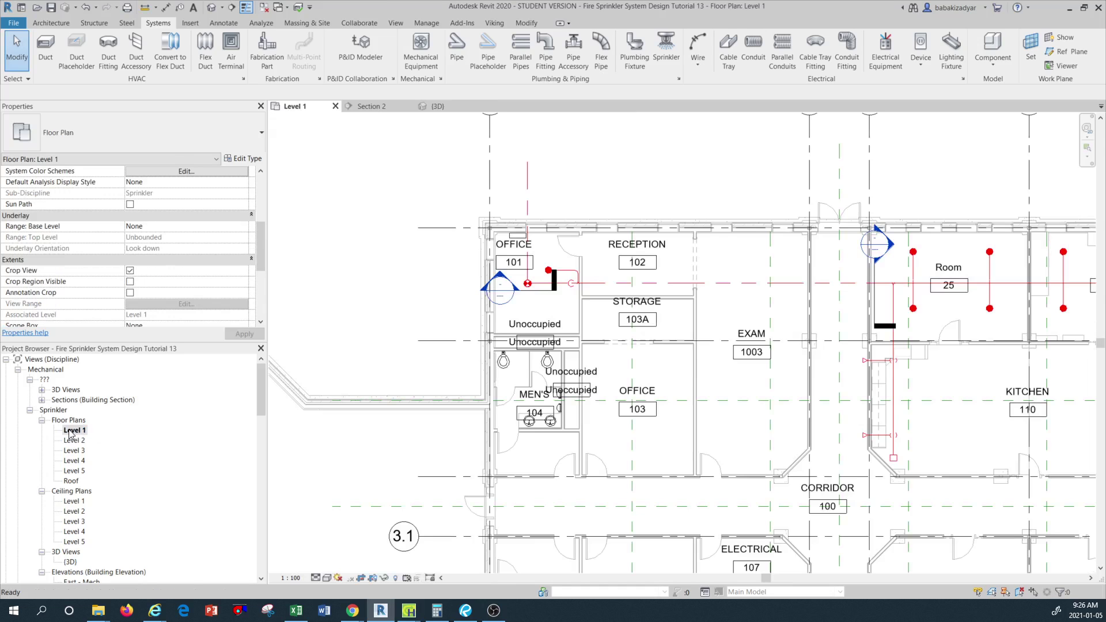
{"action": "scroll", "coordinate": [640, 254], "scroll_direction": "up", "scroll_amount": 2}
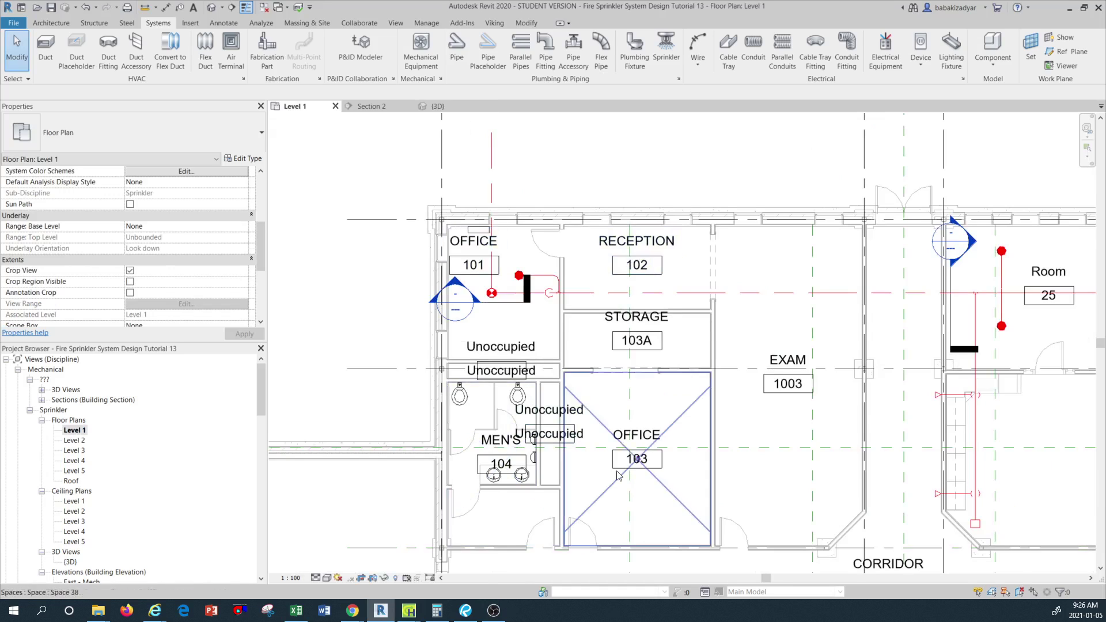
{"action": "left_click", "coordinate": [316, 578]}
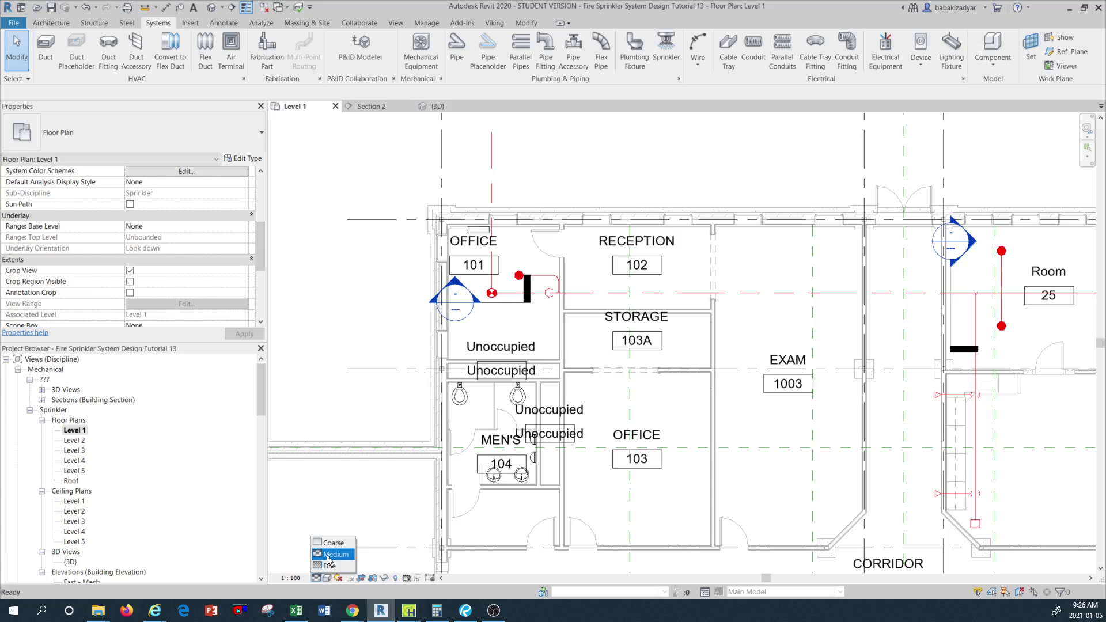
{"action": "left_click", "coordinate": [328, 555]}
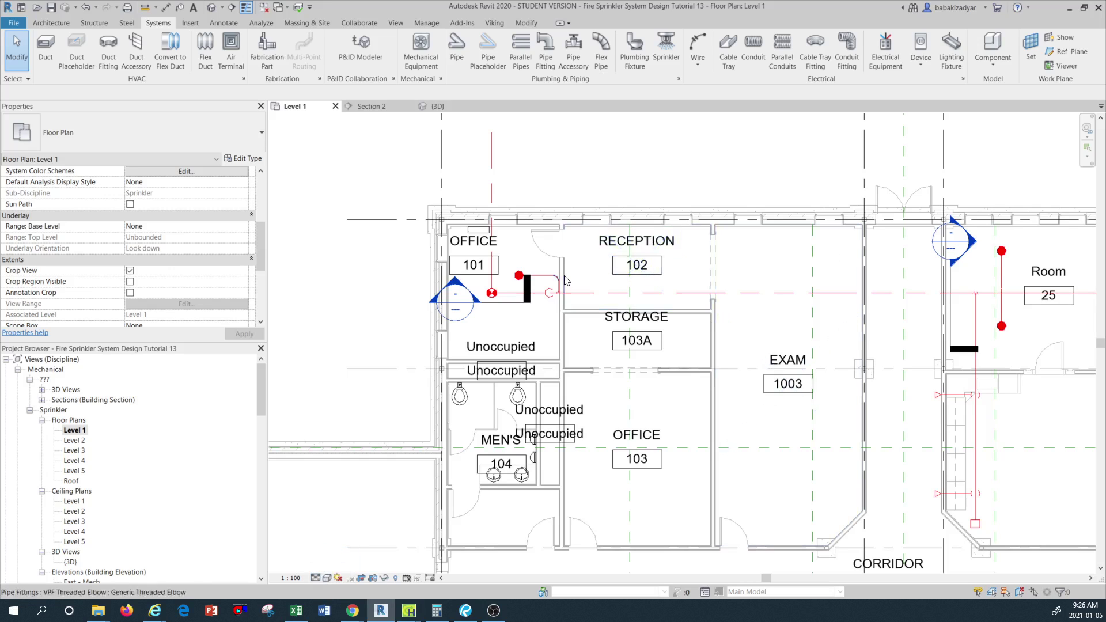
{"action": "scroll", "coordinate": [455, 331], "scroll_direction": "down", "scroll_amount": 1}
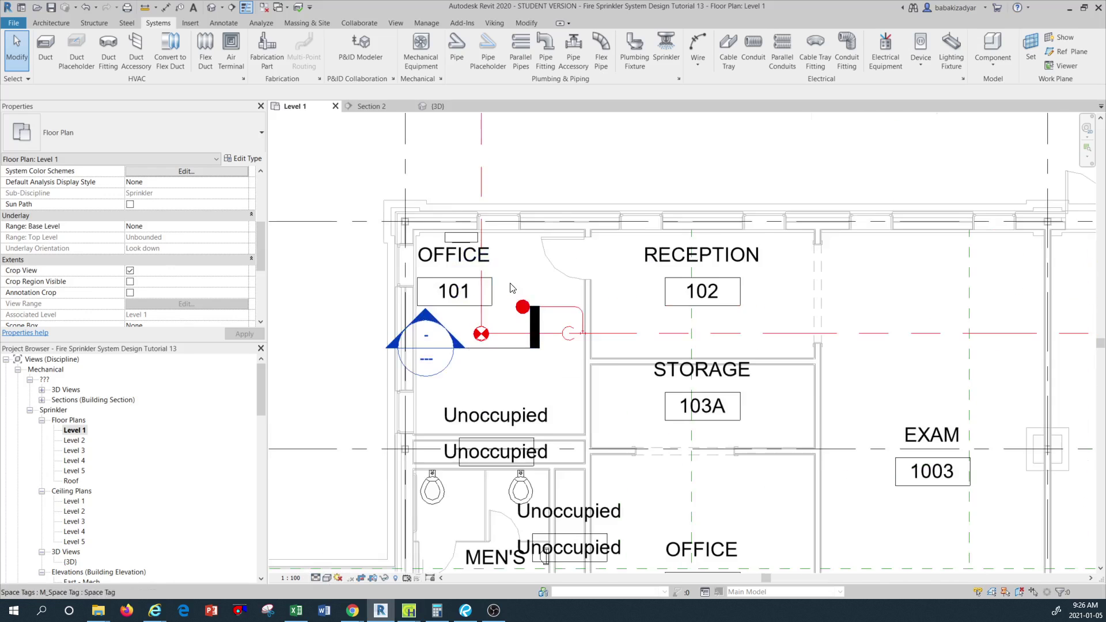
{"action": "scroll", "coordinate": [496, 256], "scroll_direction": "up", "scroll_amount": 2}
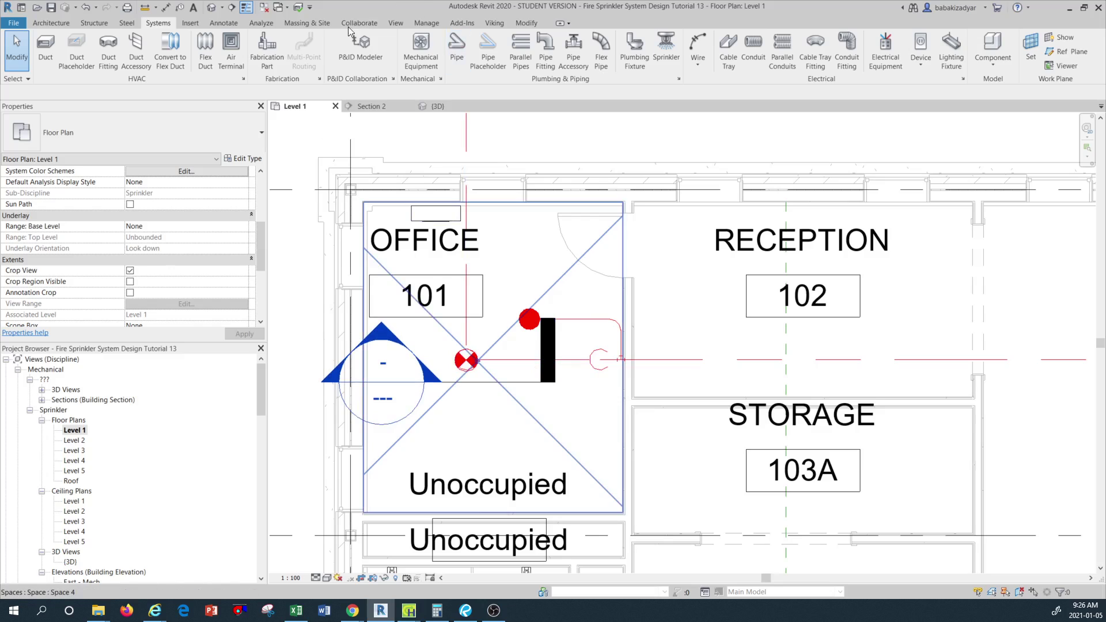
Step: Load the family "M_Check Valve - 10-100 mm - Threaded" from the Check Valves folder of the Pipe > Valves library
{"action": "left_click", "coordinate": [192, 24]}
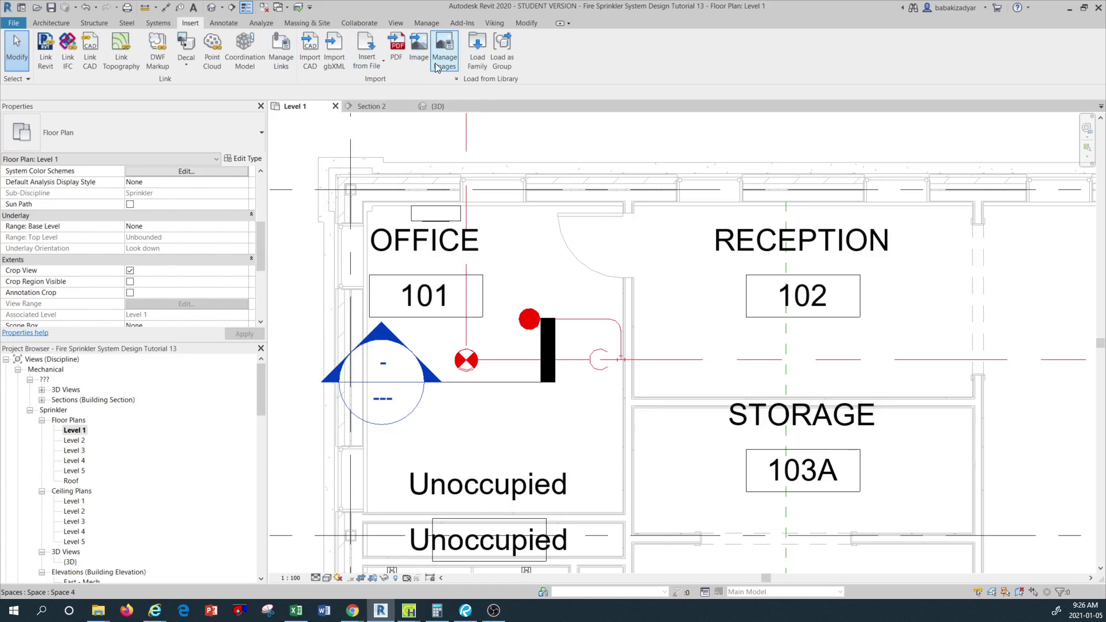
{"action": "left_click", "coordinate": [477, 50]}
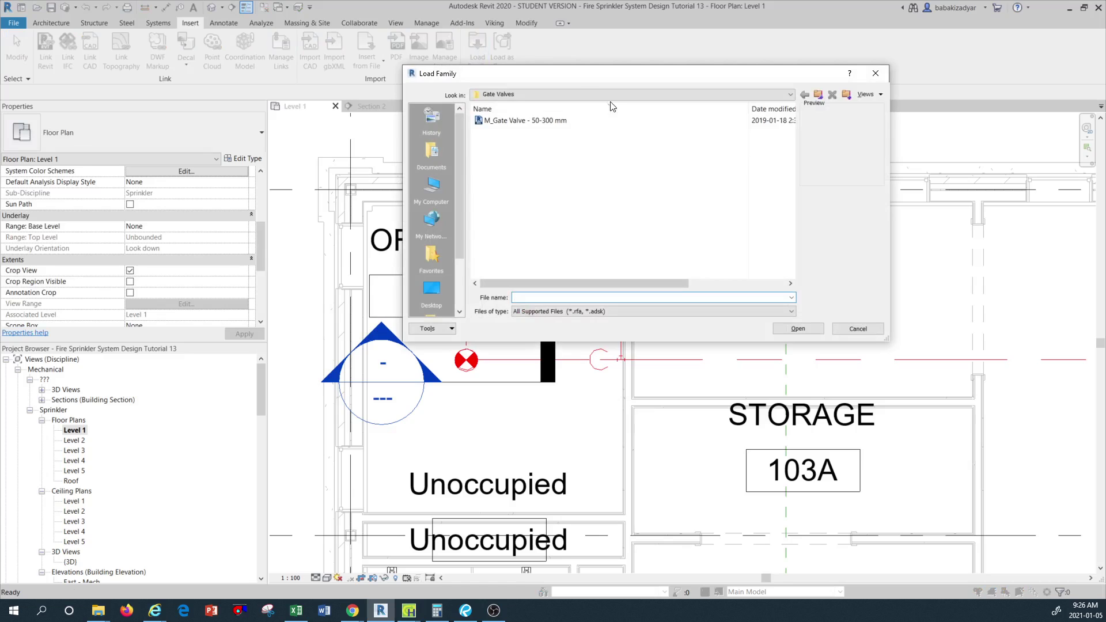
{"action": "left_click", "coordinate": [609, 95]}
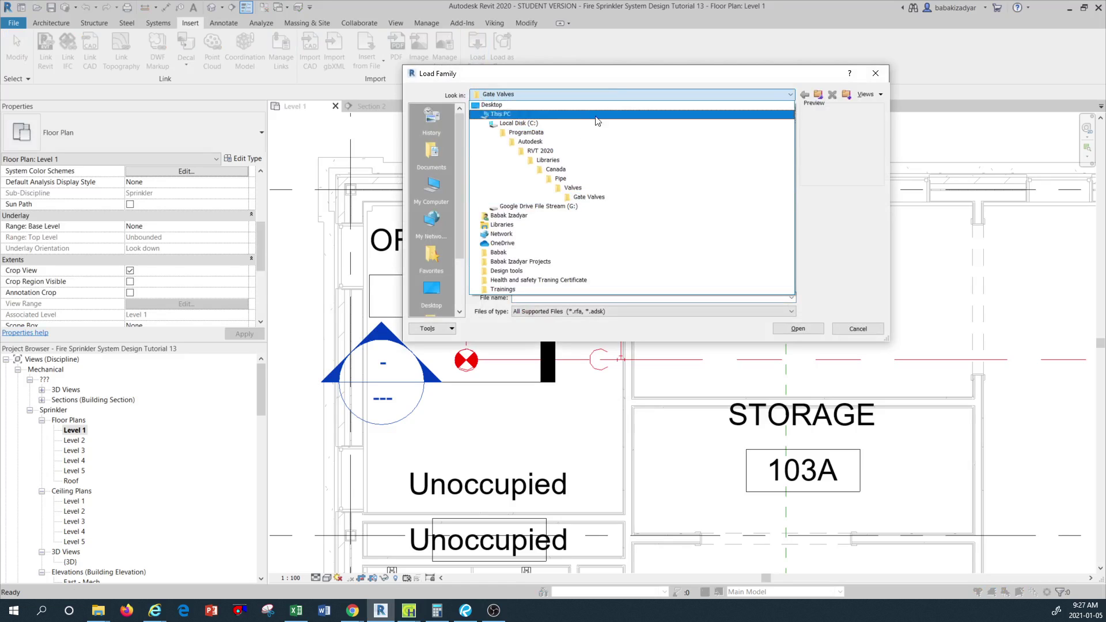
{"action": "left_click", "coordinate": [599, 189]}
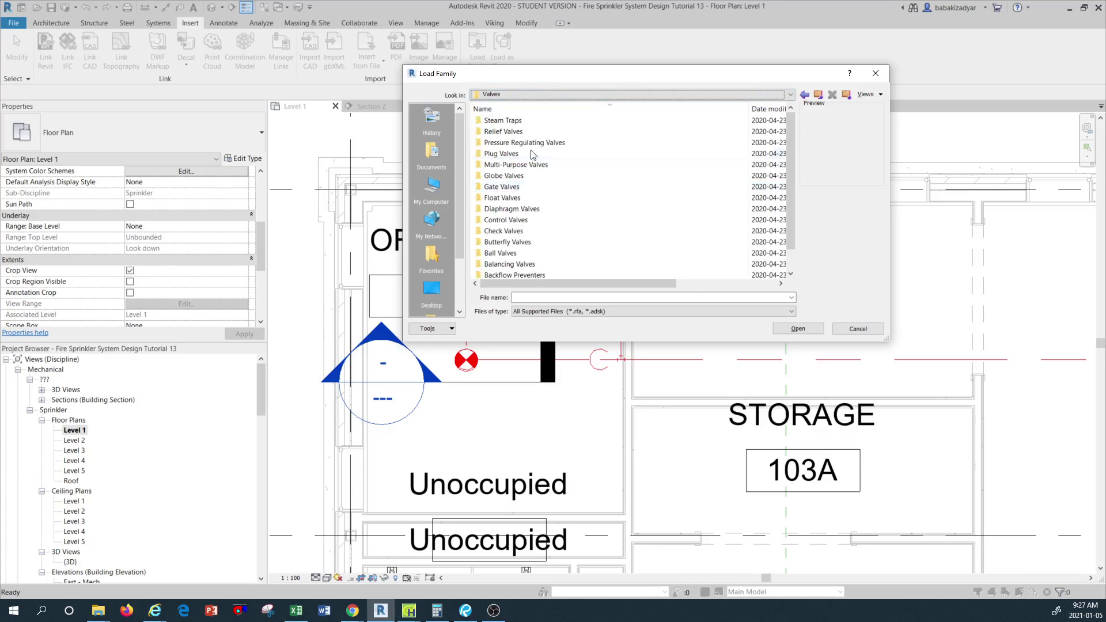
{"action": "scroll", "coordinate": [579, 222], "scroll_direction": "down", "scroll_amount": 1}
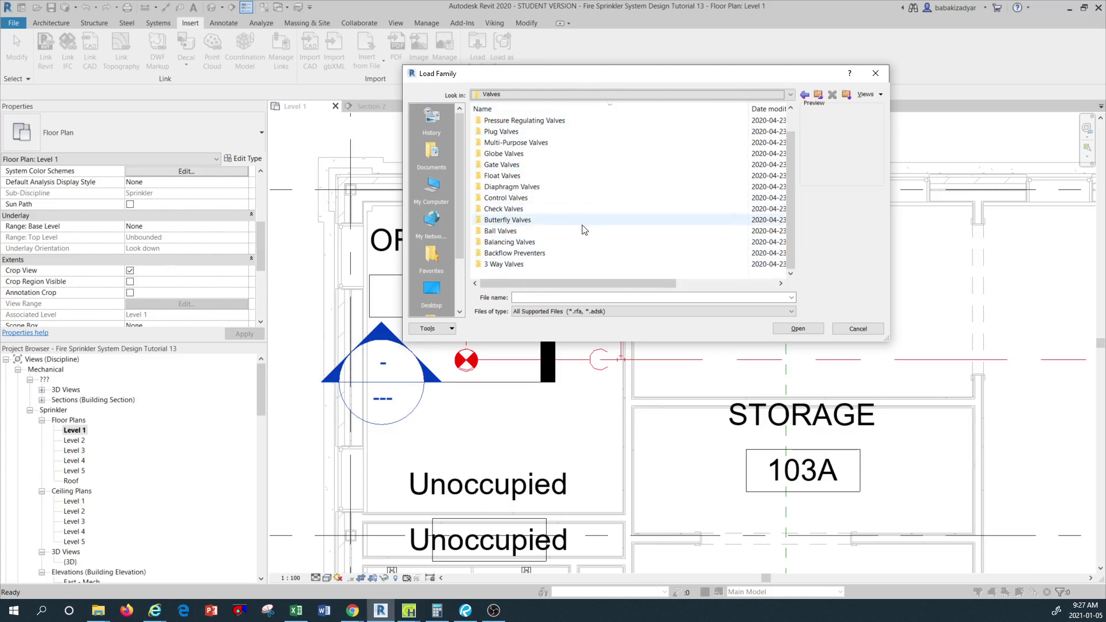
{"action": "scroll", "coordinate": [569, 238], "scroll_direction": "up", "scroll_amount": 1}
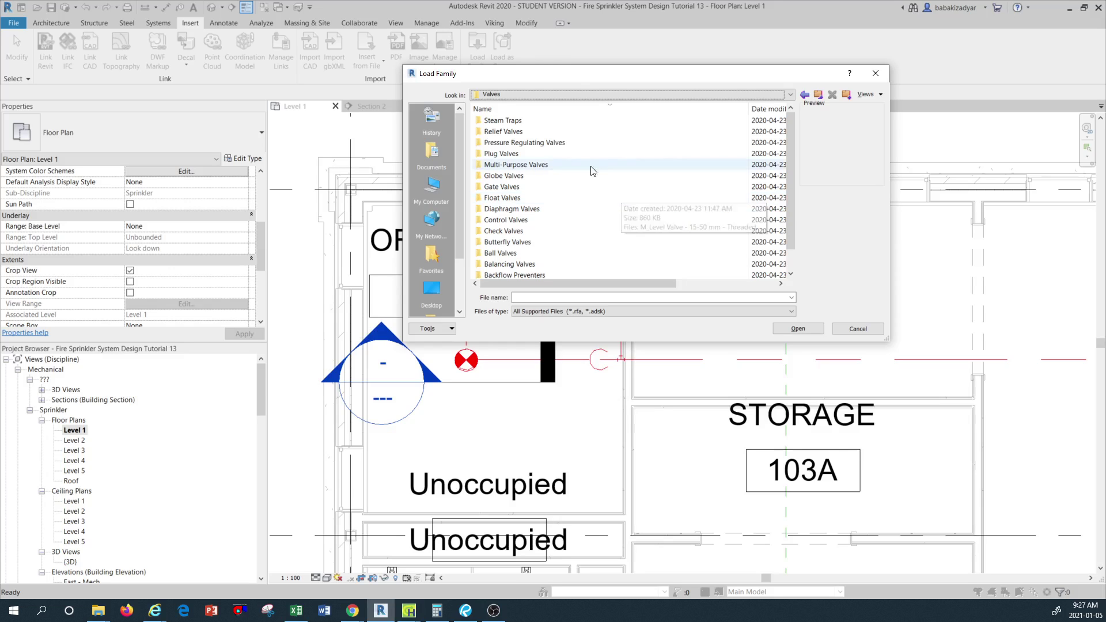
{"action": "double_click", "coordinate": [503, 231]}
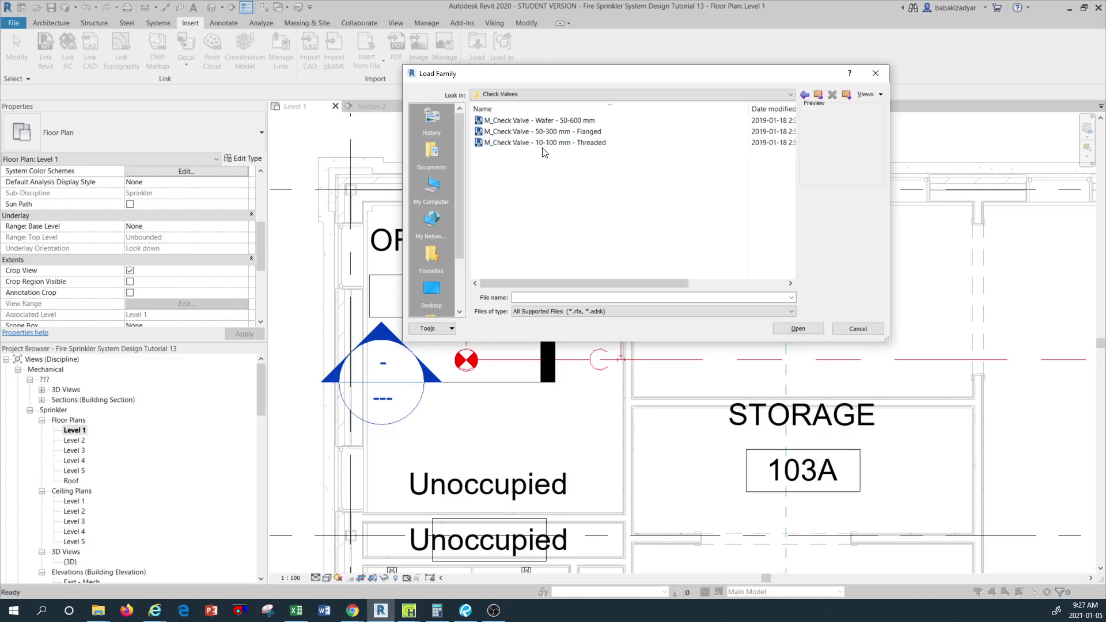
{"action": "left_click", "coordinate": [585, 144]}
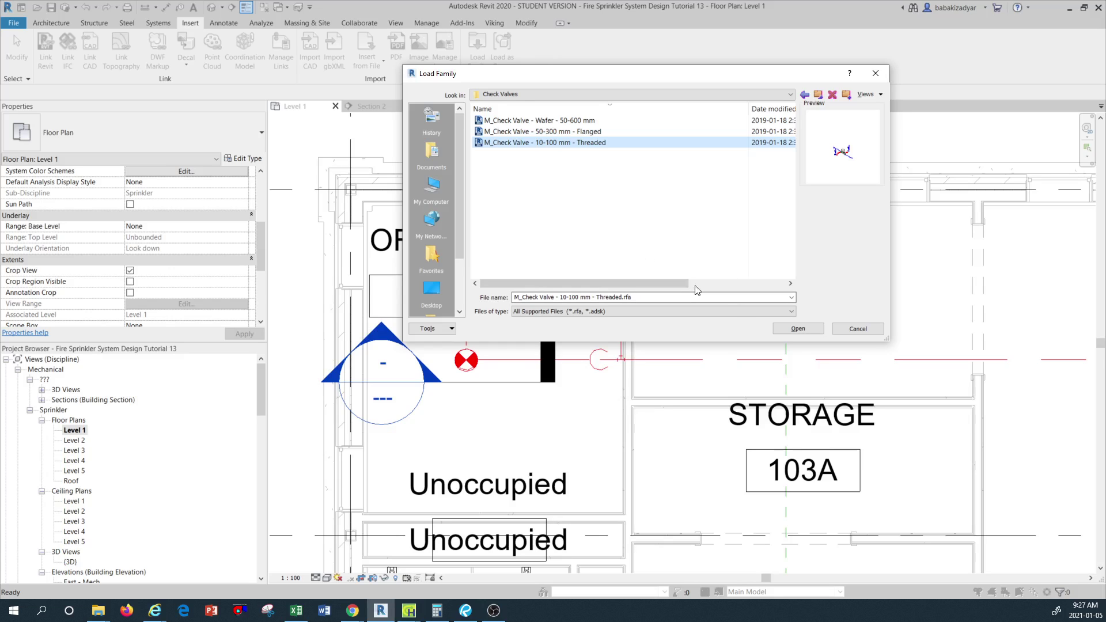
{"action": "left_click", "coordinate": [798, 329]}
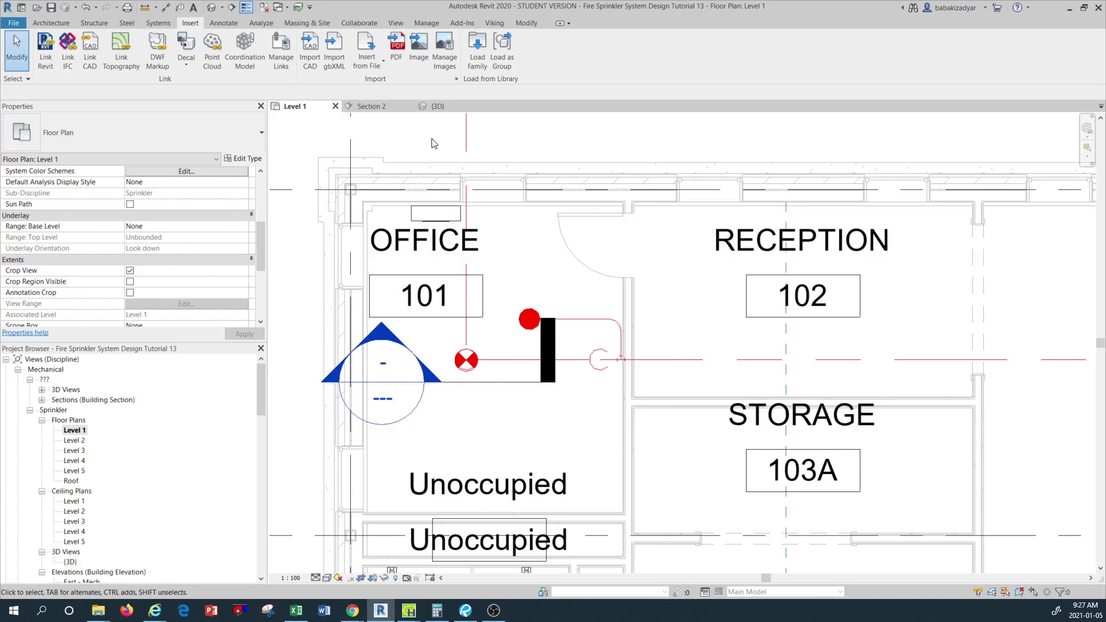
Step: Place an 80 mm "M_Check Valve - 10-100 mm - Threaded" pipe accessory on the horizontal pipe beside the wet valve in Office 101
{"action": "left_click", "coordinate": [155, 22]}
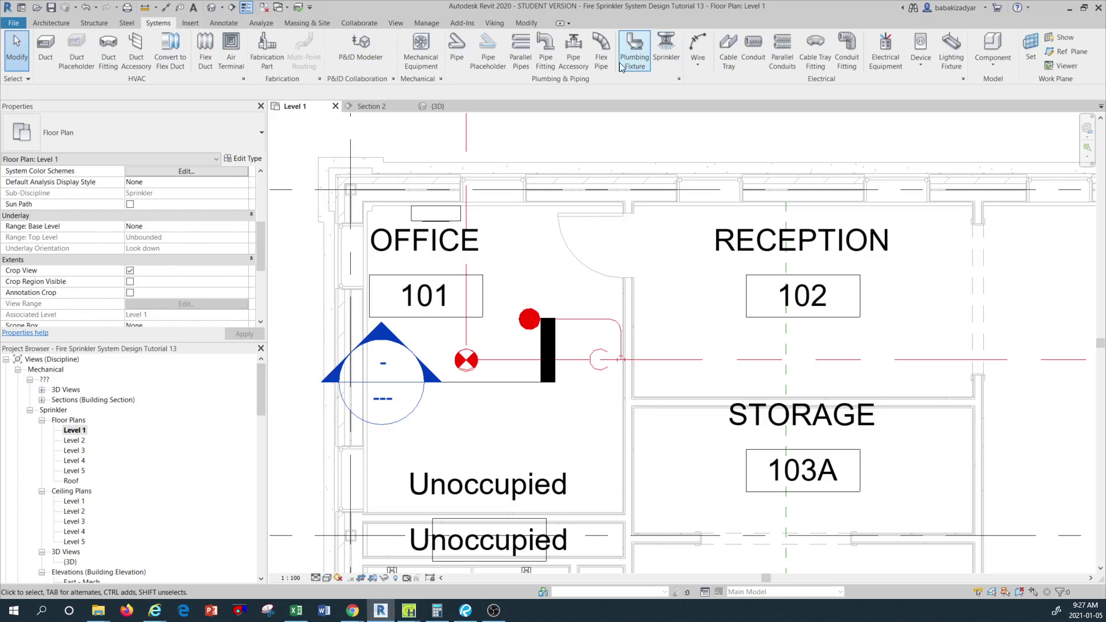
{"action": "left_click", "coordinate": [577, 52]}
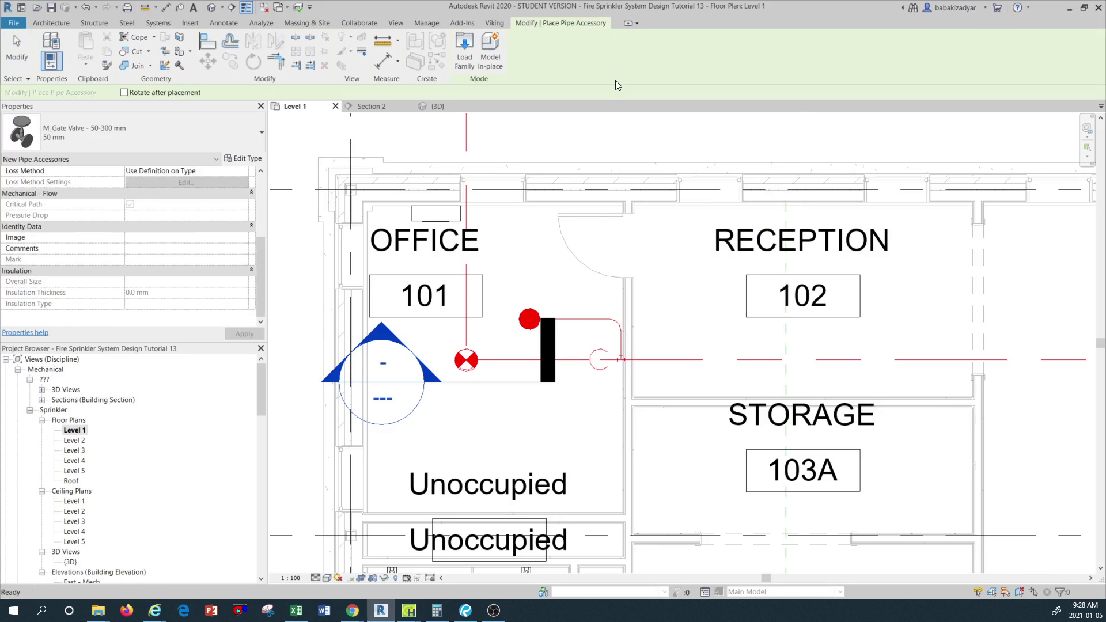
{"action": "left_click", "coordinate": [159, 126]}
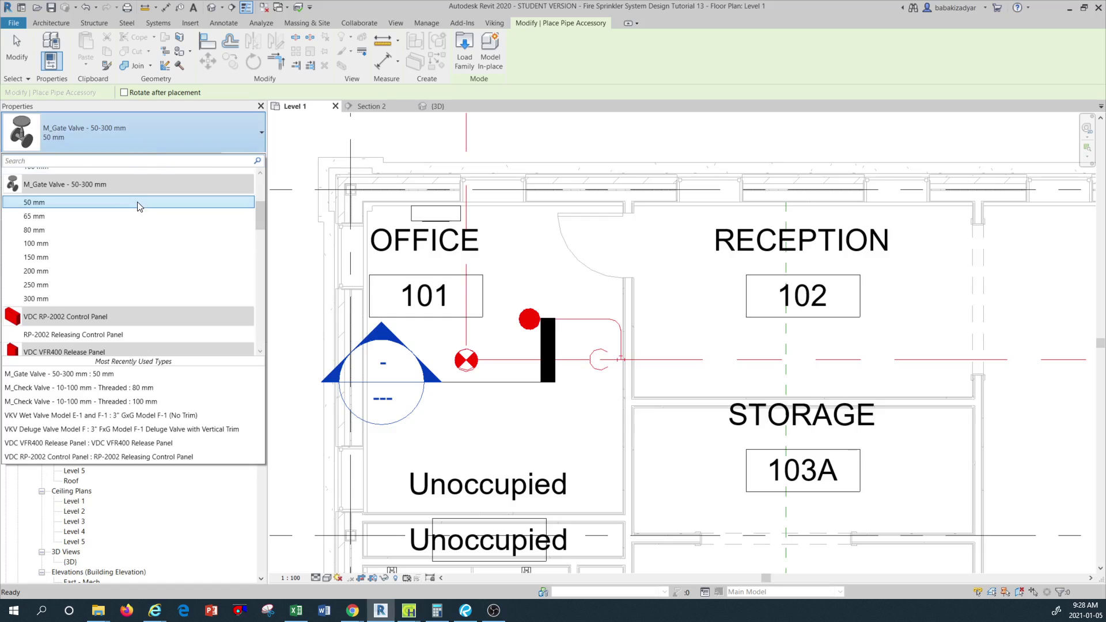
{"action": "scroll", "coordinate": [134, 213], "scroll_direction": "up", "scroll_amount": 2}
{"action": "scroll", "coordinate": [128, 281], "scroll_direction": "up", "scroll_amount": 2}
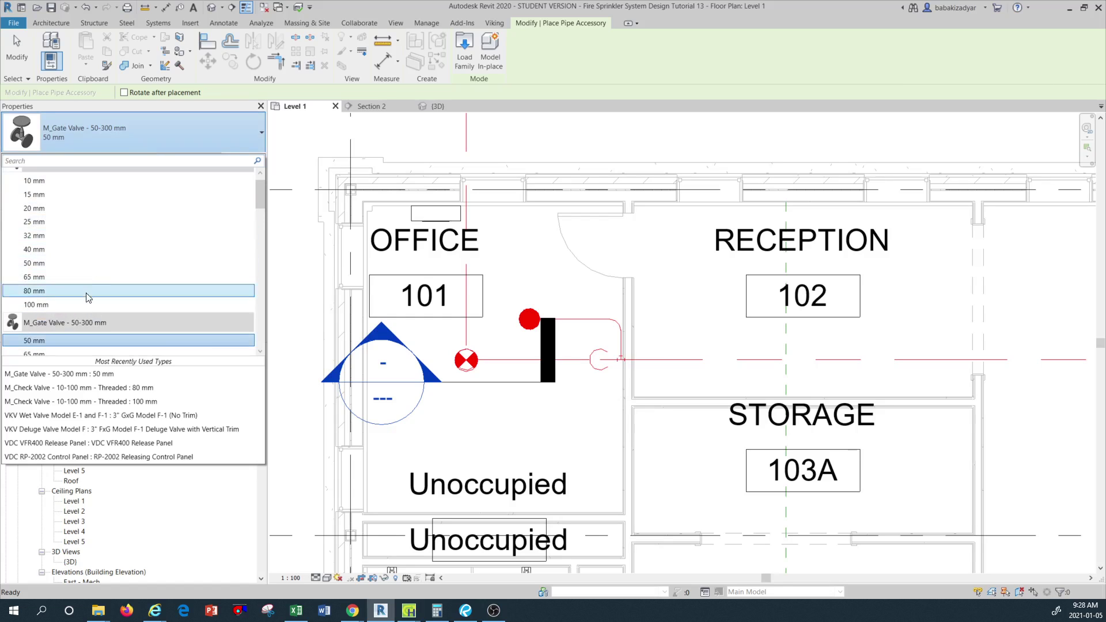
{"action": "scroll", "coordinate": [77, 184], "scroll_direction": "up", "scroll_amount": 1}
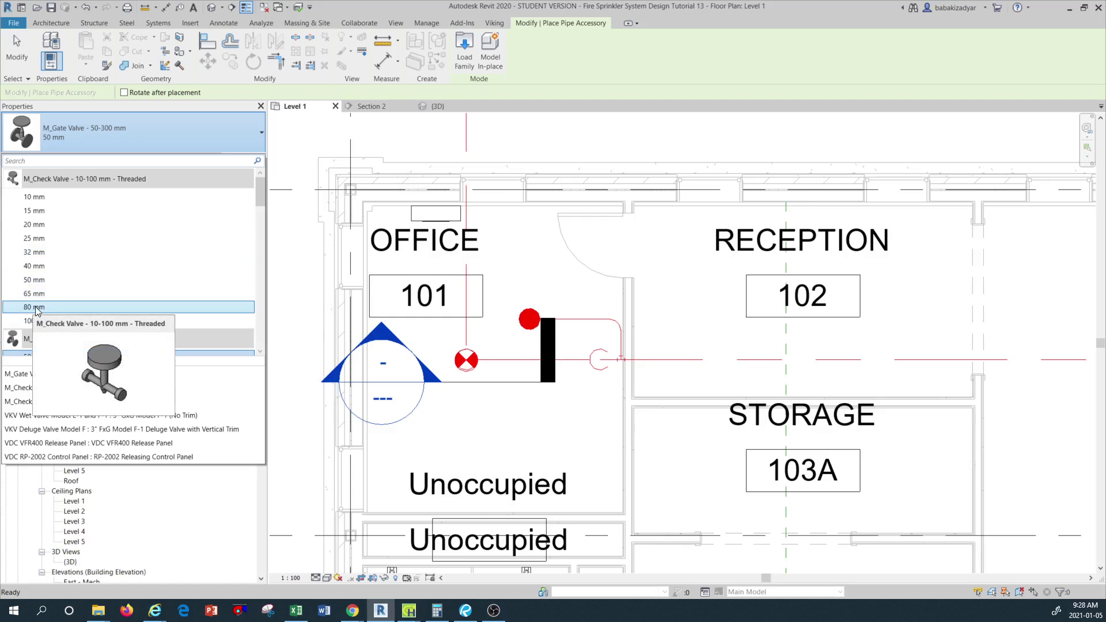
{"action": "left_click", "coordinate": [36, 307]}
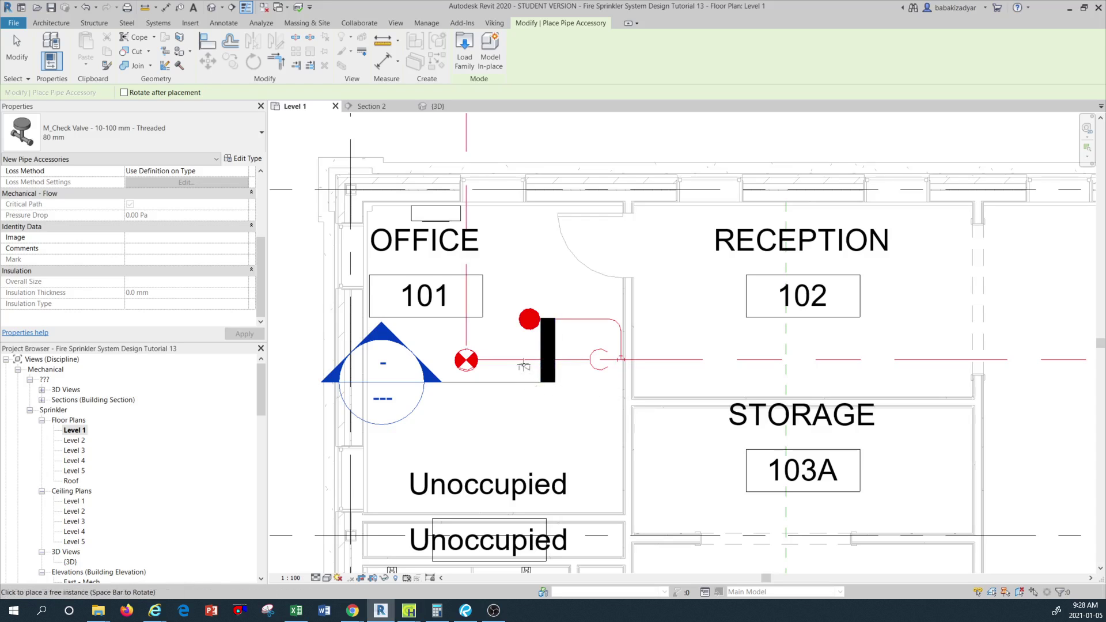
{"action": "scroll", "coordinate": [513, 363], "scroll_direction": "up", "scroll_amount": 3}
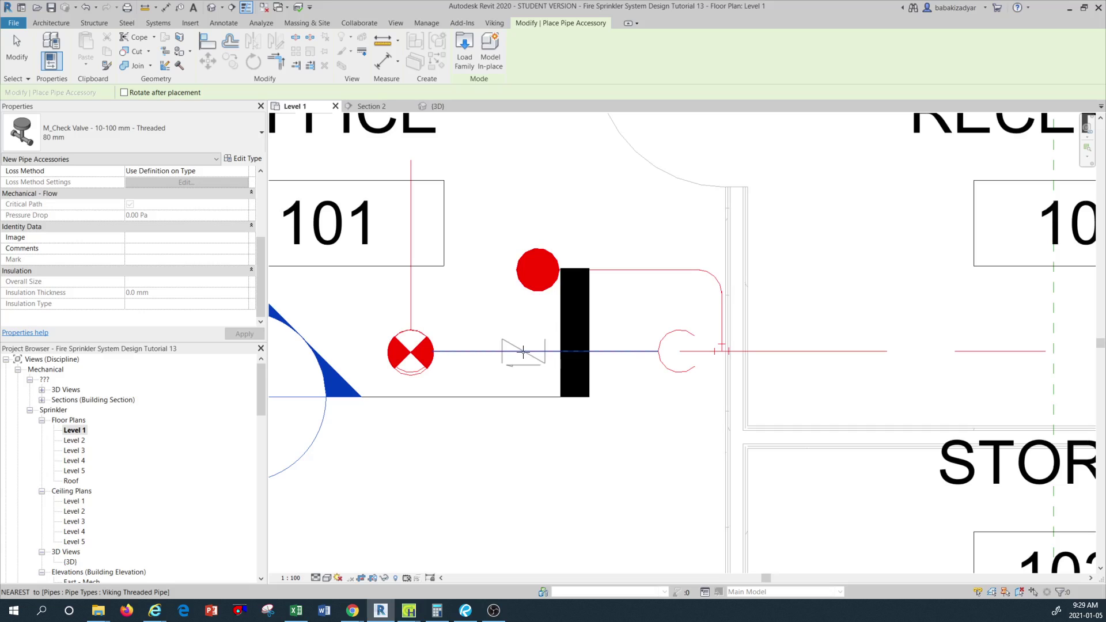
{"action": "left_click", "coordinate": [523, 351]}
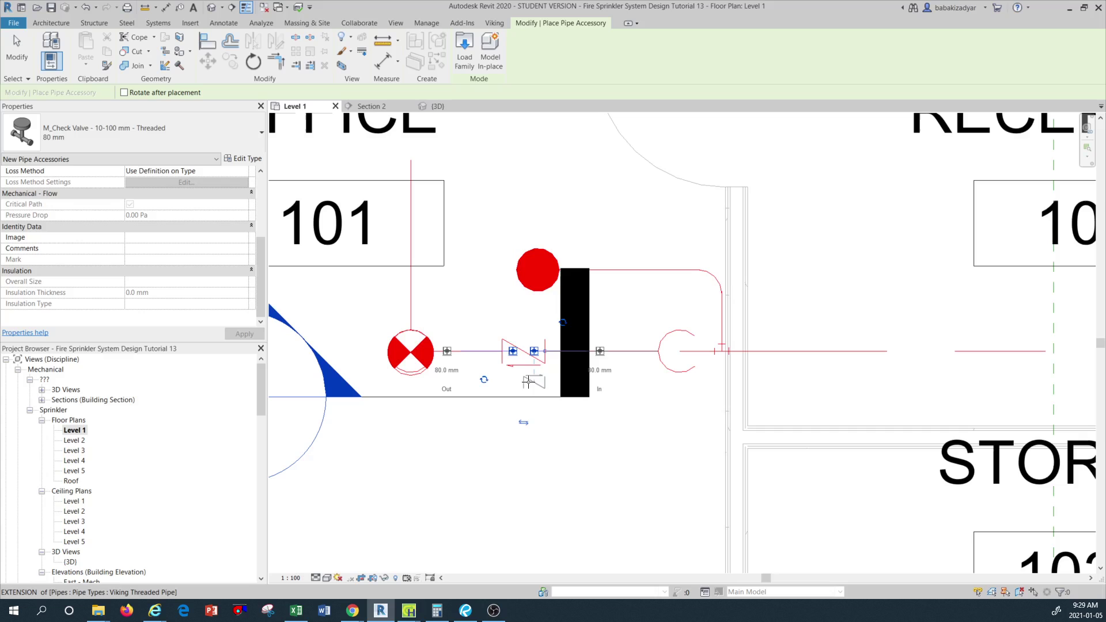
{"action": "key", "text": "Escape"}
{"action": "key", "text": "Escape"}
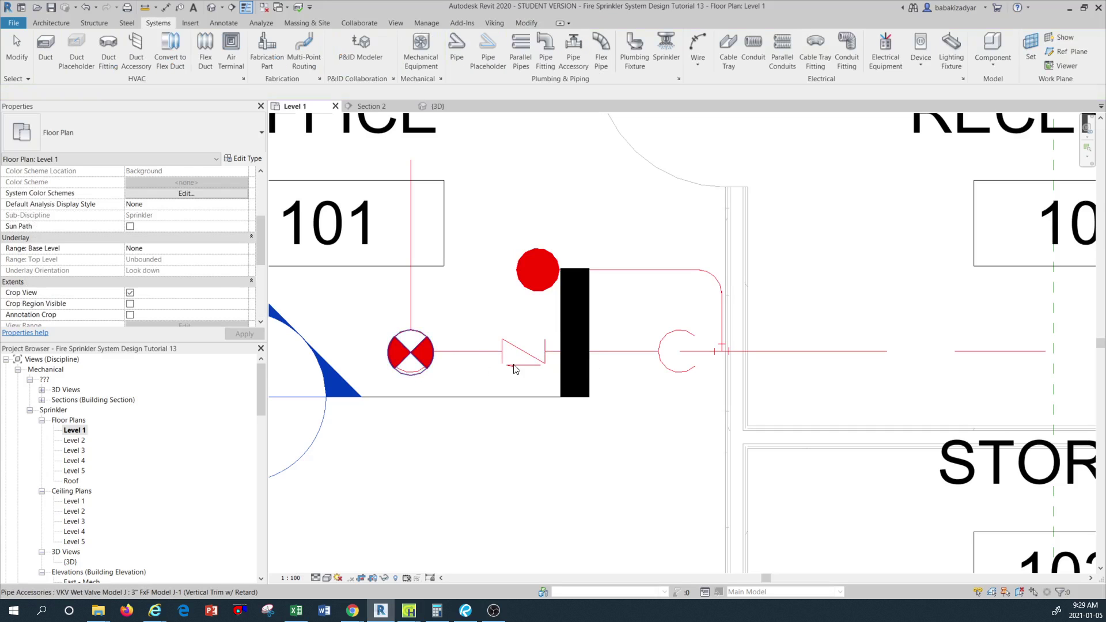
Step: Flip the flow direction of the 80 mm check valve beside the wet valve in Office 101
{"action": "left_click", "coordinate": [525, 369]}
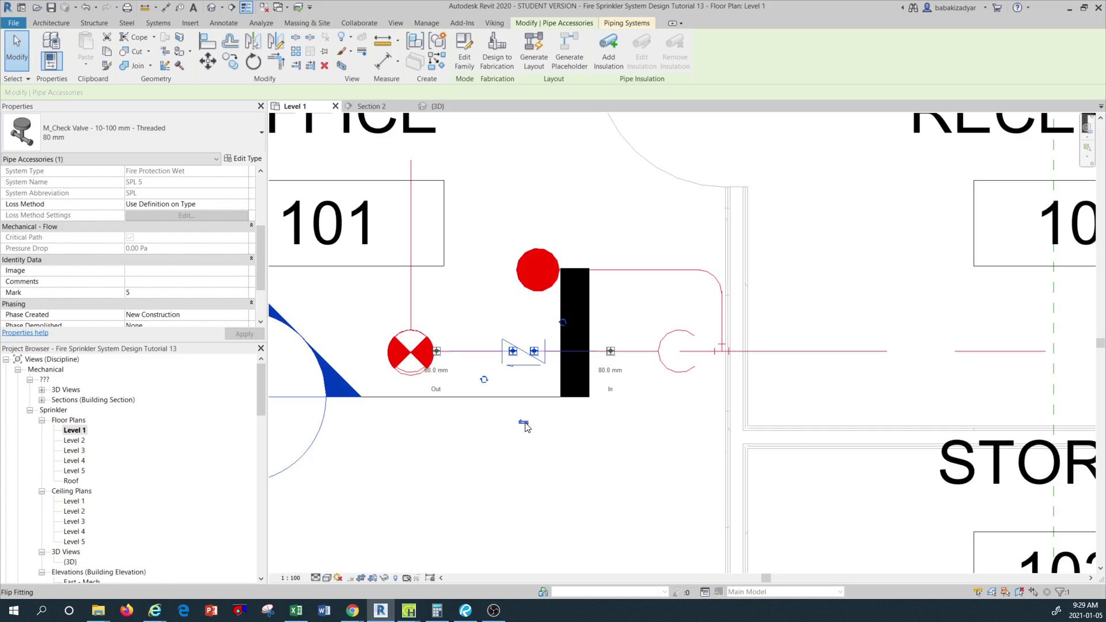
{"action": "left_click", "coordinate": [523, 424]}
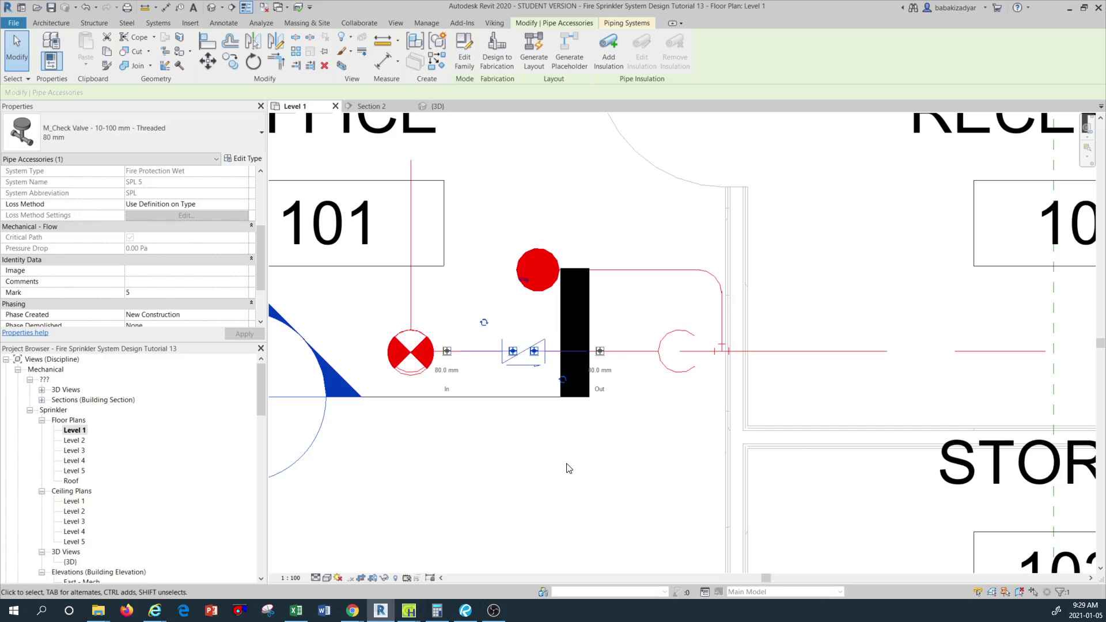
{"action": "left_click", "coordinate": [552, 462]}
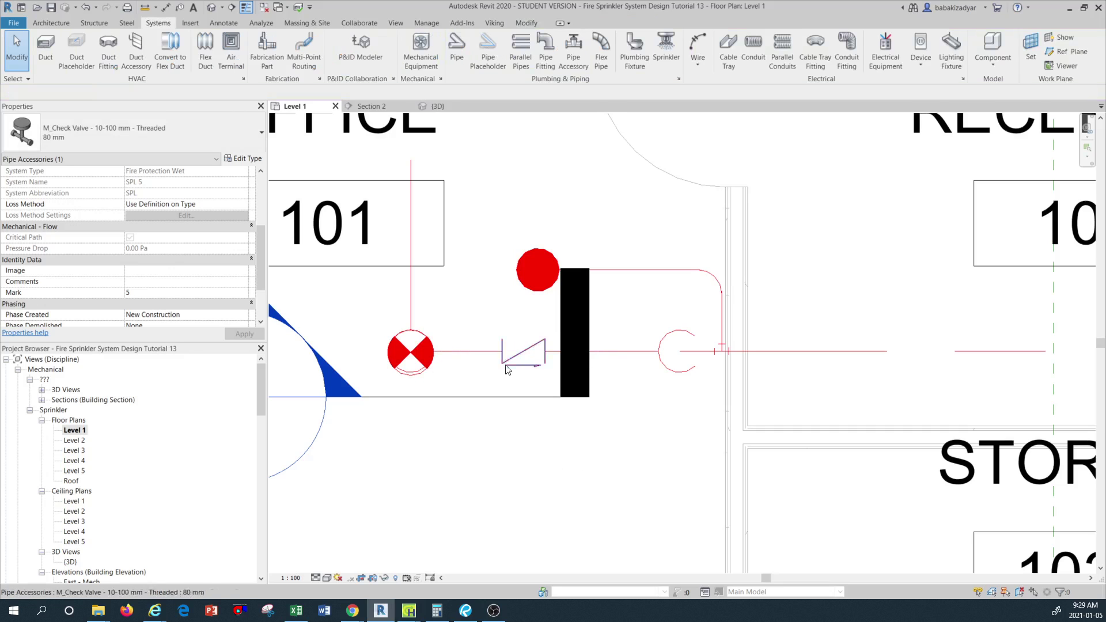
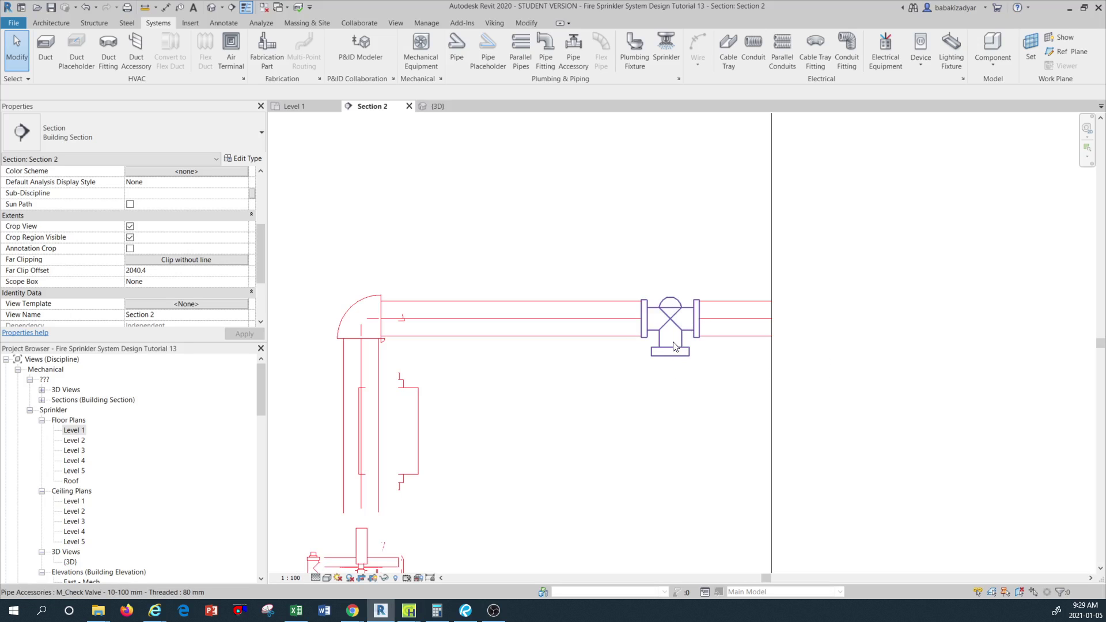
Step: In the Section 2 view, rotate the check valve about the horizontal pipe until its bonnet points upward
{"action": "left_click", "coordinate": [674, 345]}
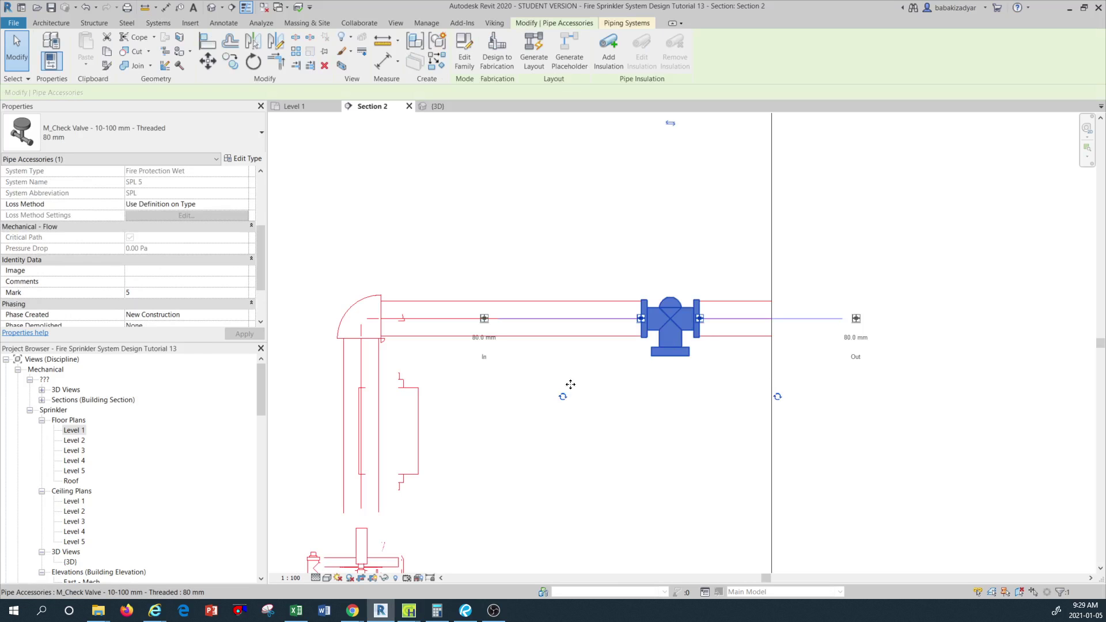
{"action": "key", "text": "space"}
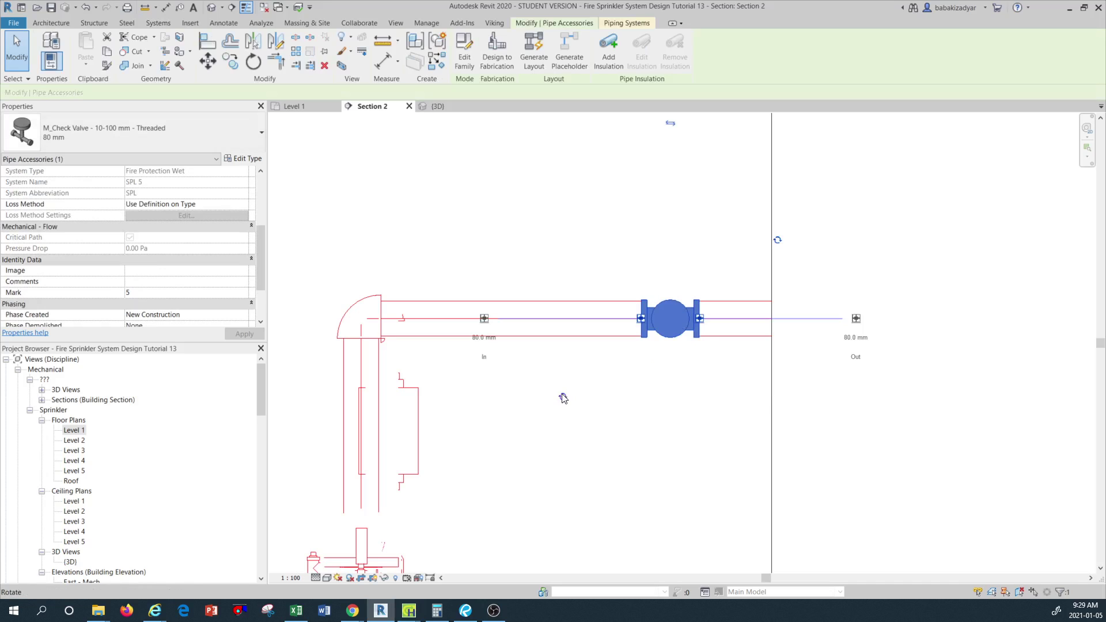
{"action": "key", "text": "space"}
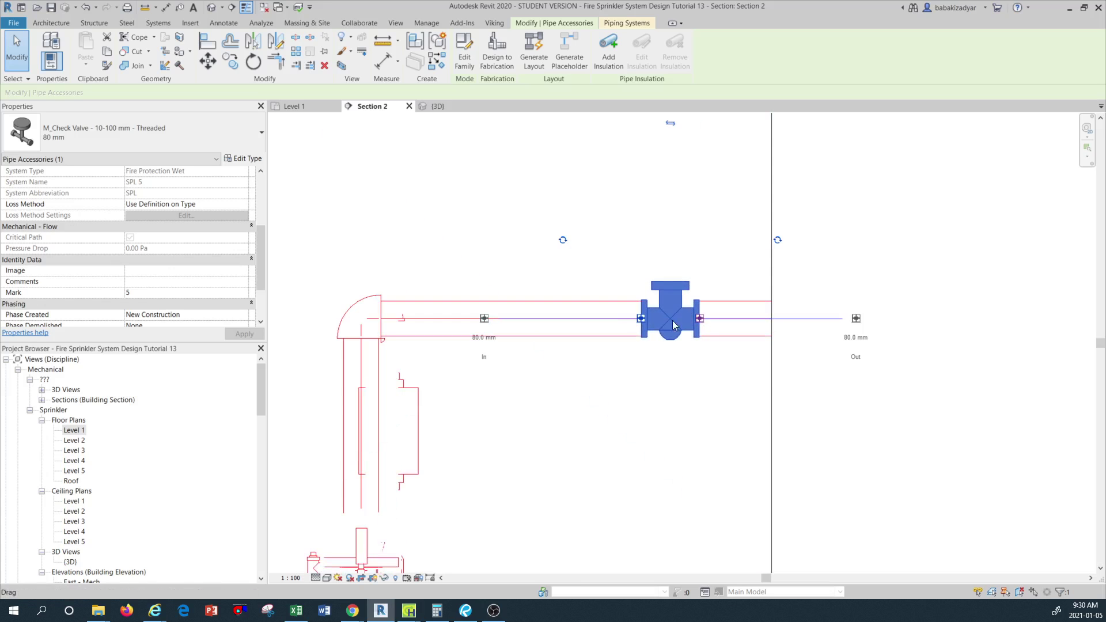
{"action": "key", "text": "Escape"}
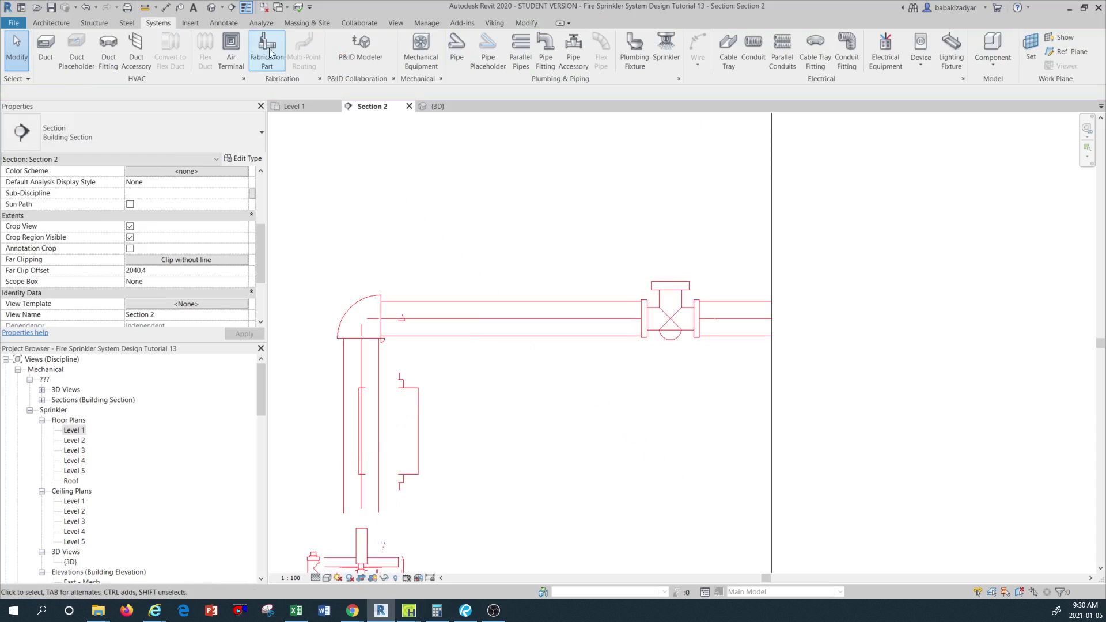
Step: In the 3D view, rotate the check valve sideways about the pipe and return it to the upright orientation
{"action": "left_click", "coordinate": [212, 7]}
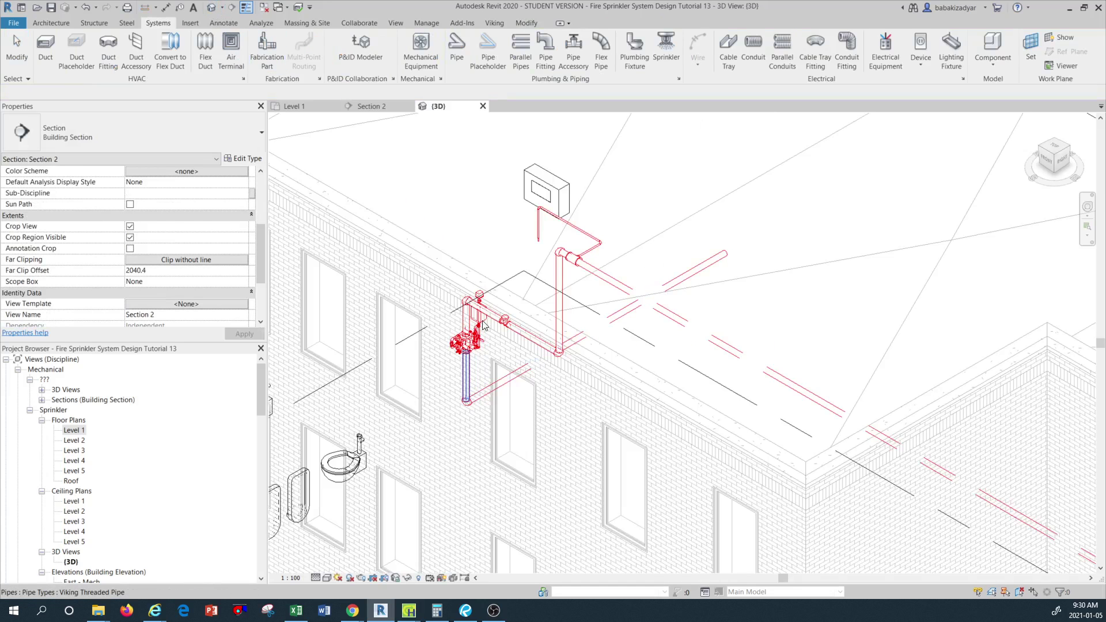
{"action": "scroll", "coordinate": [483, 325], "scroll_direction": "up", "scroll_amount": 5}
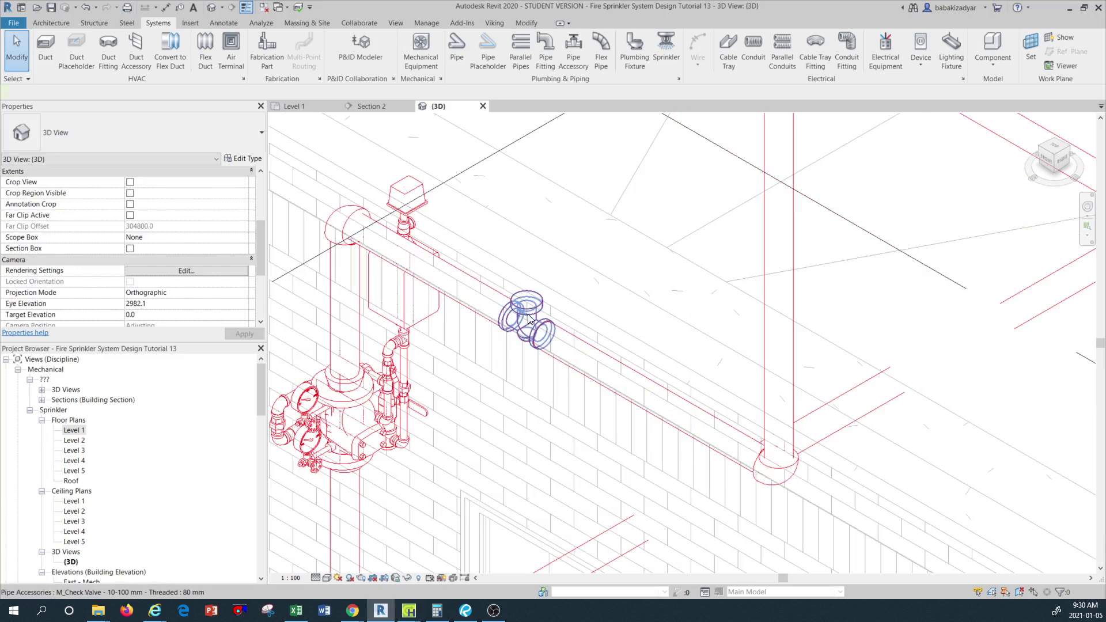
{"action": "left_click", "coordinate": [529, 319]}
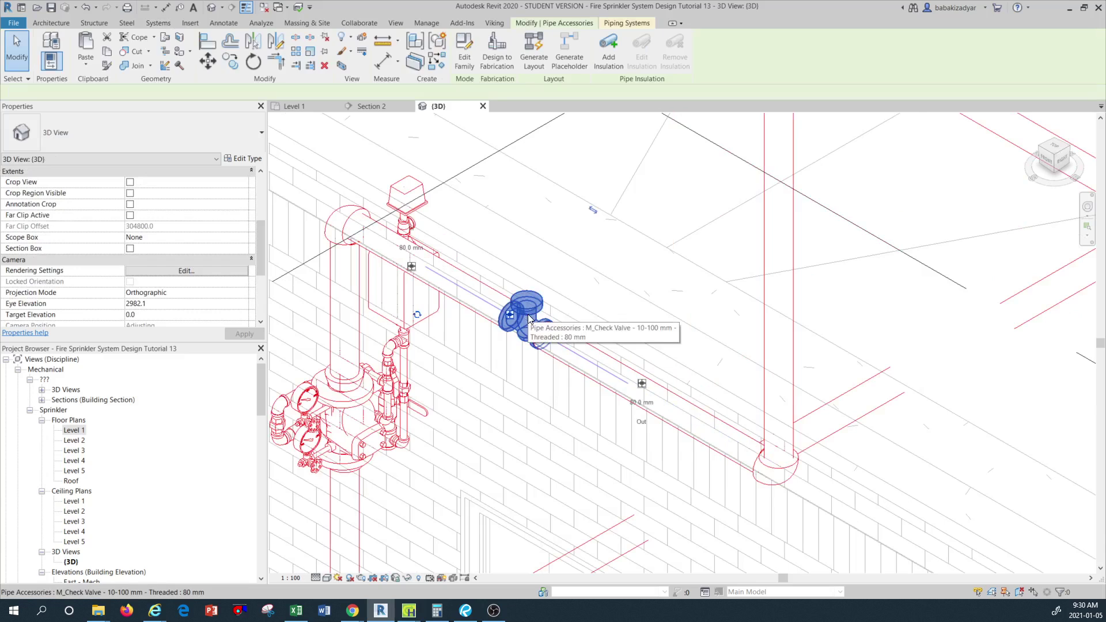
{"action": "left_click", "coordinate": [417, 316]}
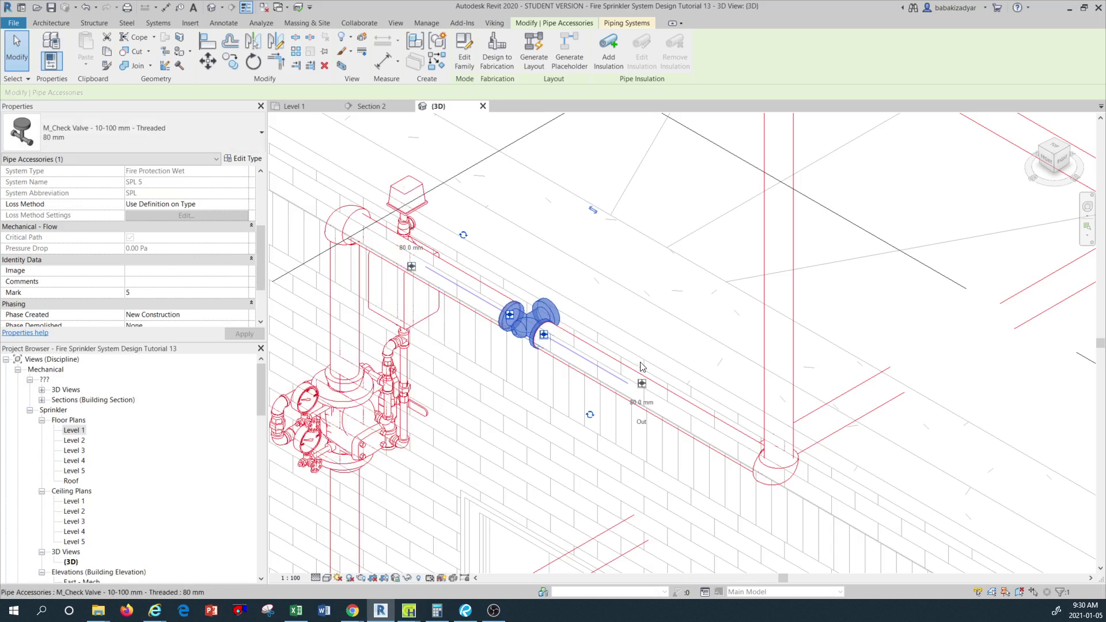
{"action": "key", "text": "space"}
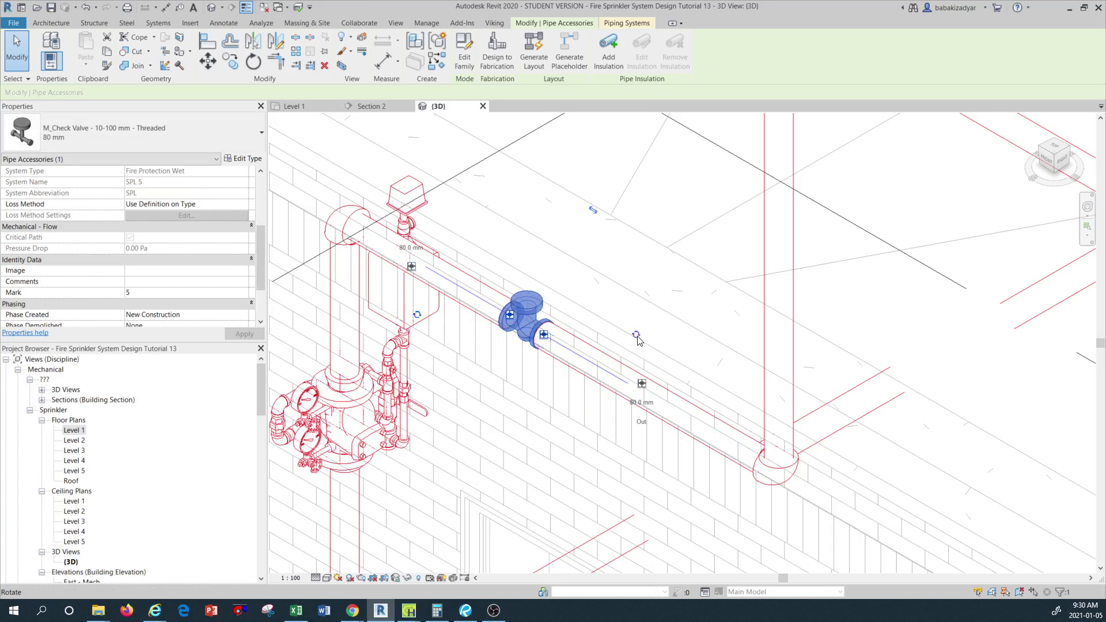
{"action": "key", "text": "Escape"}
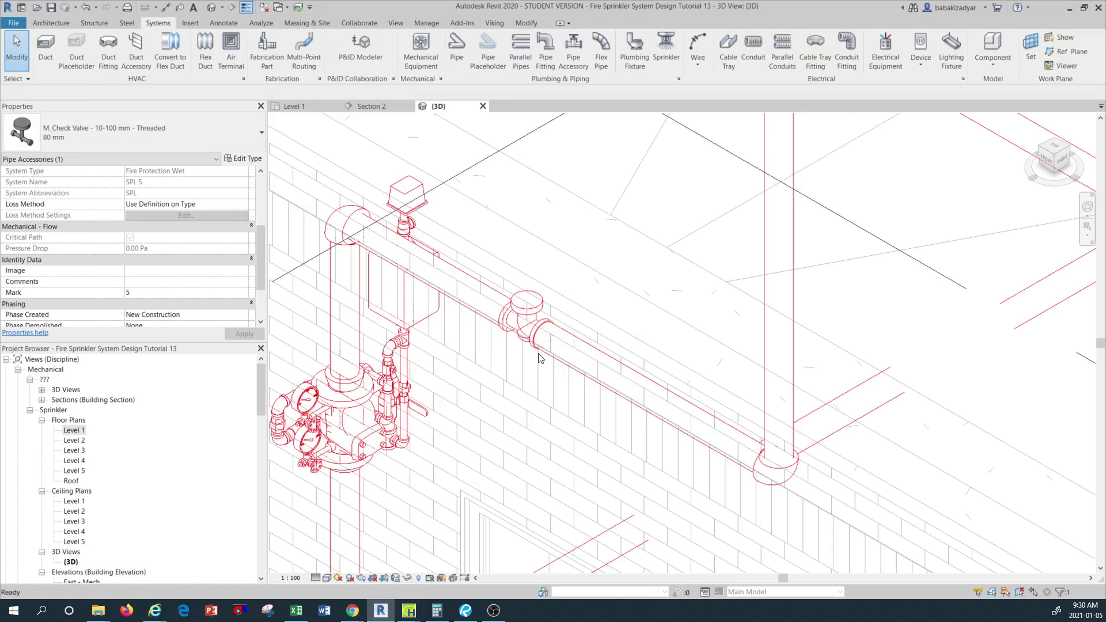
{"action": "scroll", "coordinate": [541, 358], "scroll_direction": "down", "scroll_amount": 2}
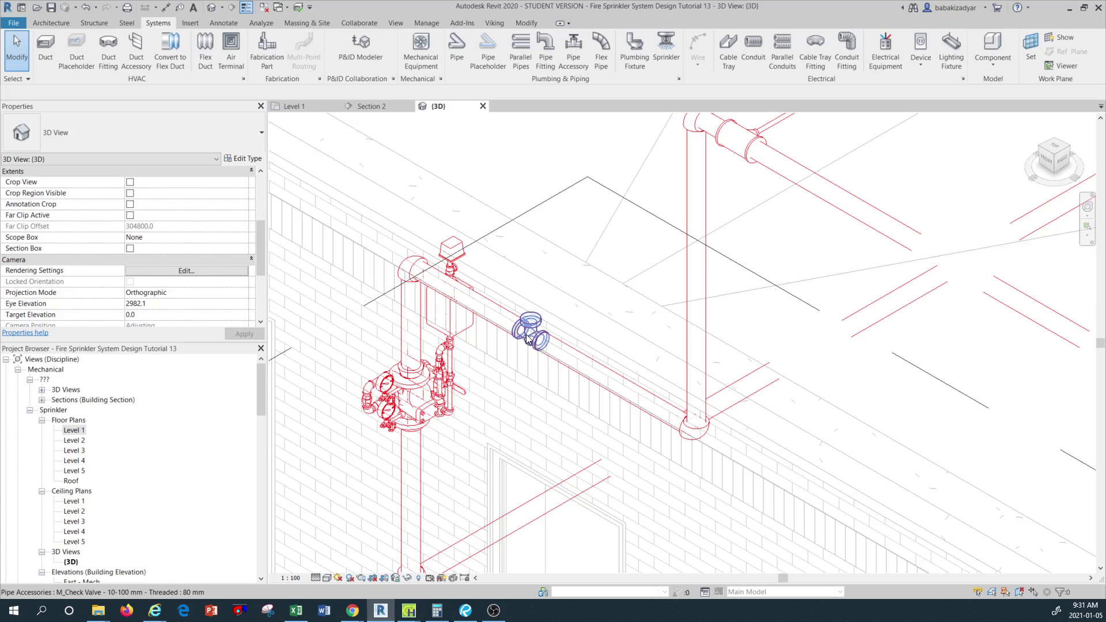
Step: Return to the Level 1 floor plan and check the diameter of the branch pipe running from Room 25 into Kitchen 110
{"action": "double_click", "coordinate": [75, 431]}
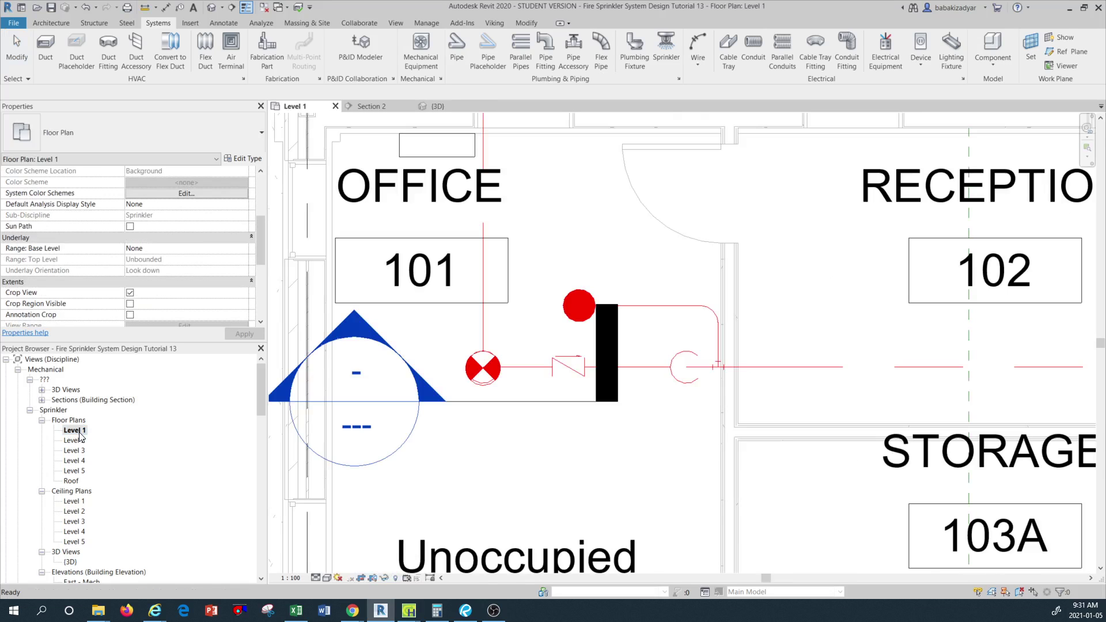
{"action": "scroll", "coordinate": [514, 364], "scroll_direction": "down", "scroll_amount": 8}
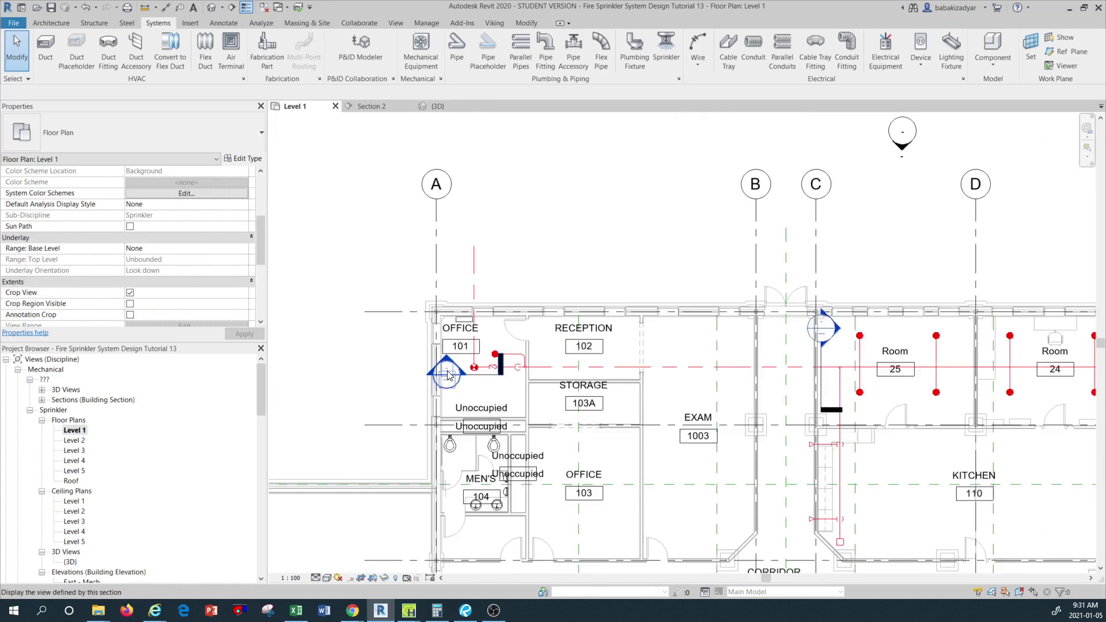
{"action": "scroll", "coordinate": [726, 461], "scroll_direction": "up", "scroll_amount": 5}
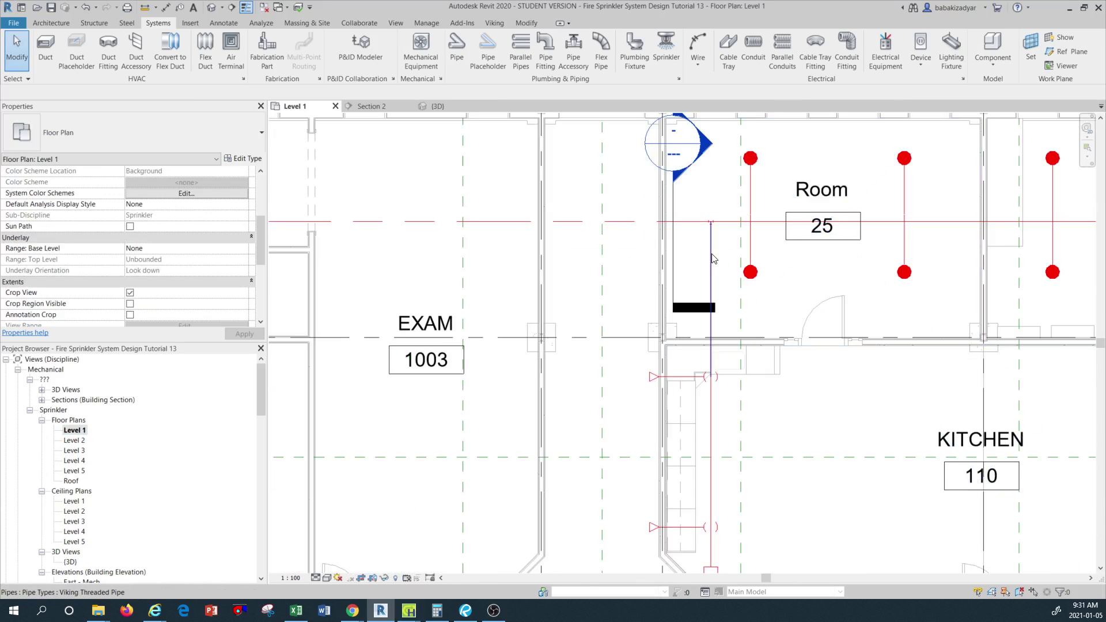
{"action": "left_click", "coordinate": [712, 259]}
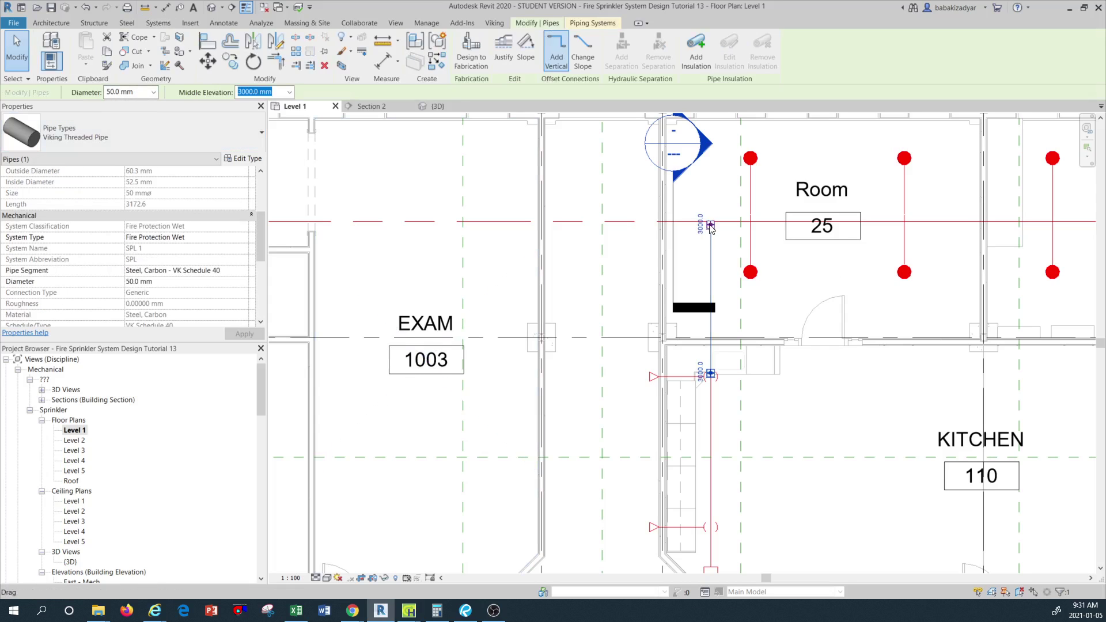
{"action": "key", "text": "Escape"}
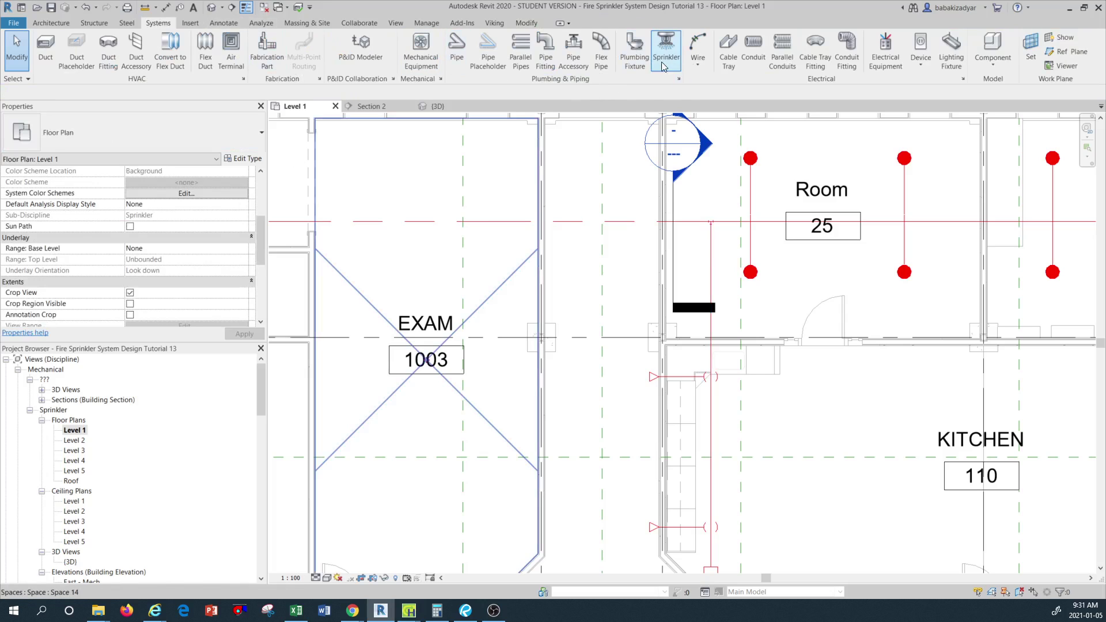
Step: Place a 50 mm "M_Gate Valve - 50-300 mm" pipe accessory on the branch pipe in Kitchen 110, just below the Room 25 wall
{"action": "left_click", "coordinate": [573, 58]}
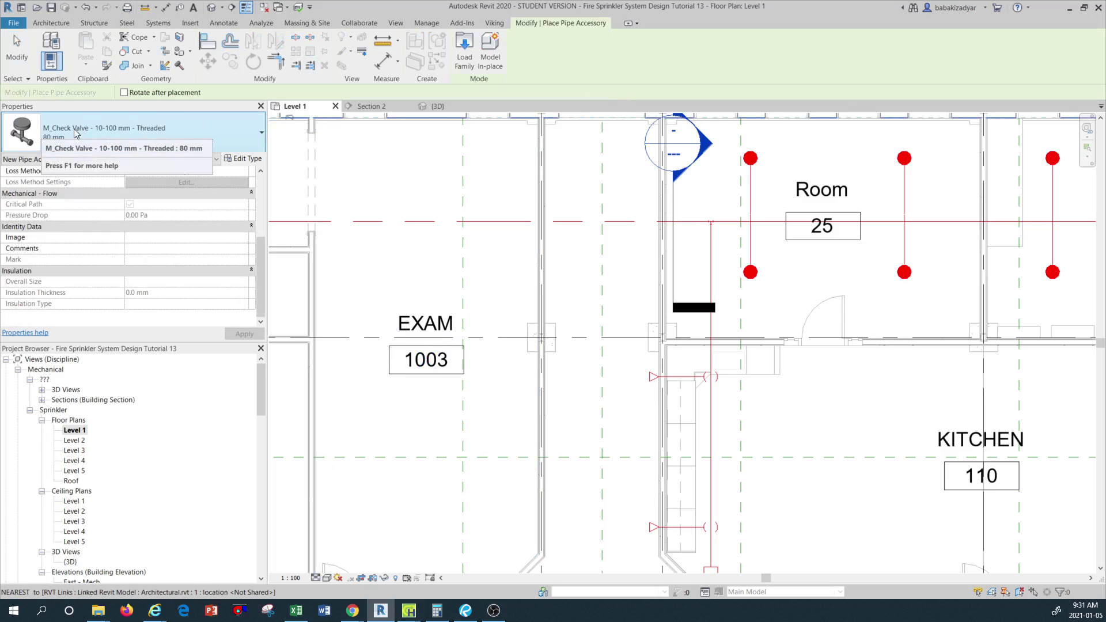
{"action": "left_click", "coordinate": [94, 132]}
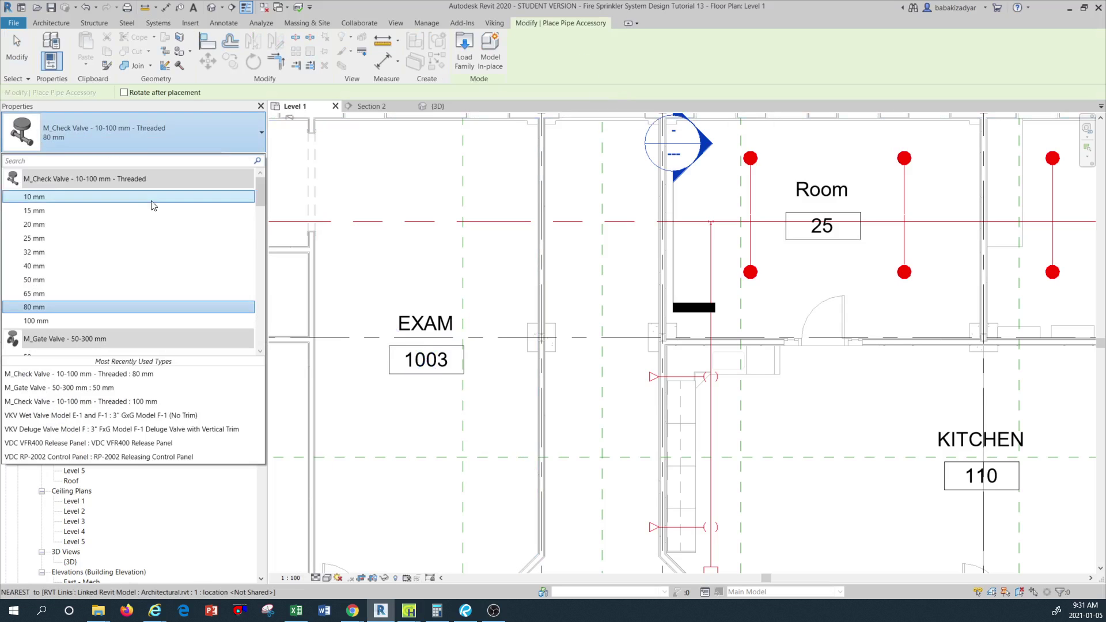
{"action": "scroll", "coordinate": [138, 302], "scroll_direction": "down", "scroll_amount": 2}
{"action": "scroll", "coordinate": [138, 302], "scroll_direction": "down", "scroll_amount": 1}
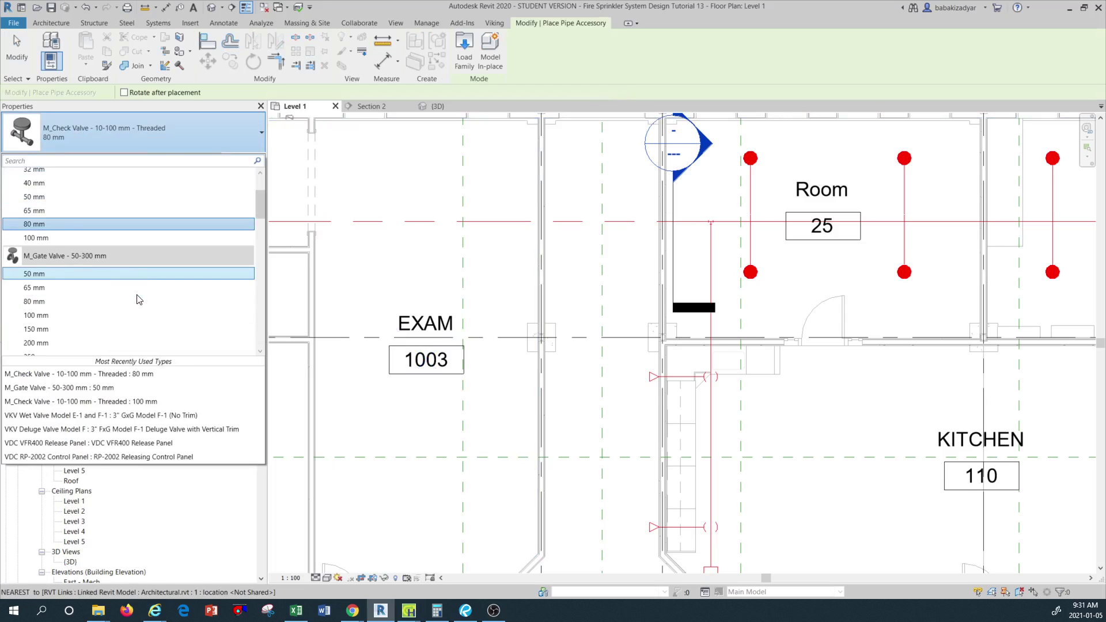
{"action": "left_click", "coordinate": [50, 274]}
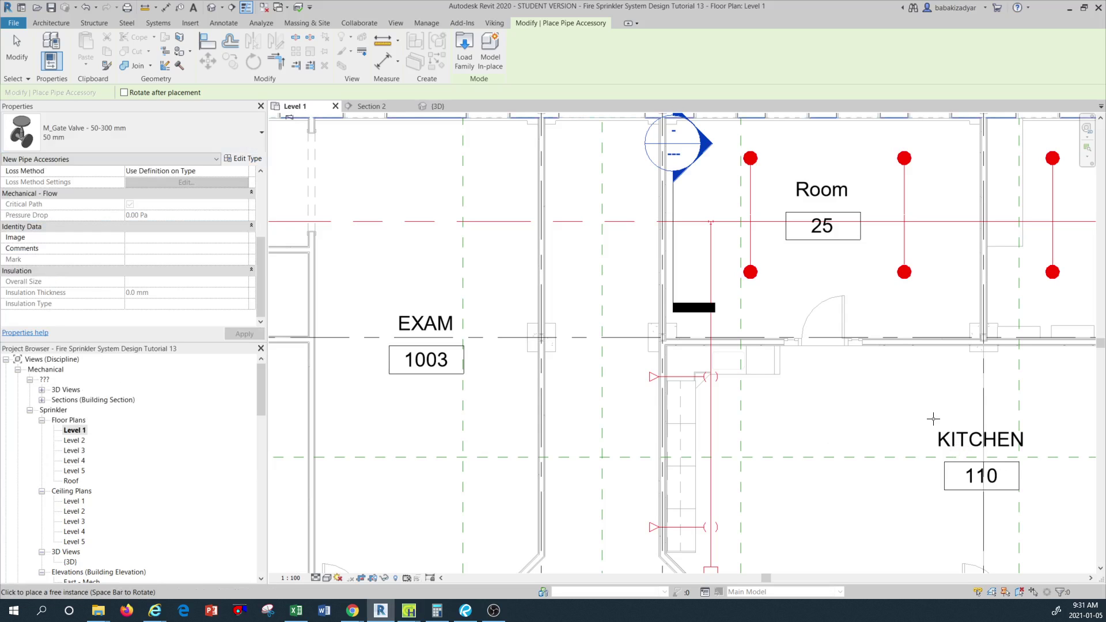
{"action": "scroll", "coordinate": [727, 425], "scroll_direction": "down", "scroll_amount": 3}
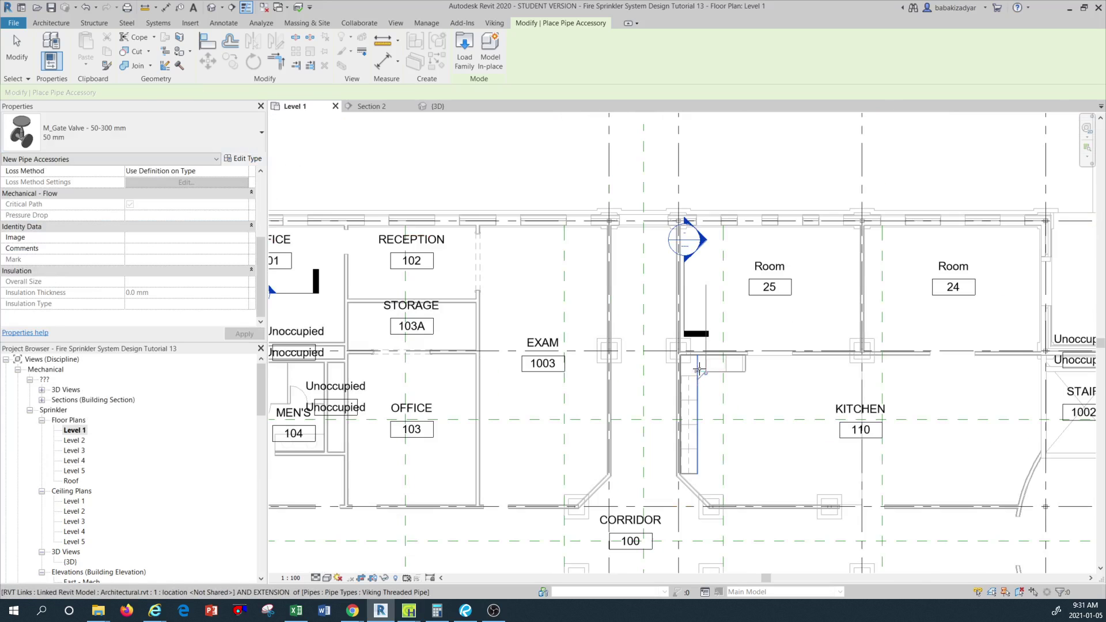
{"action": "scroll", "coordinate": [729, 435], "scroll_direction": "up", "scroll_amount": 6}
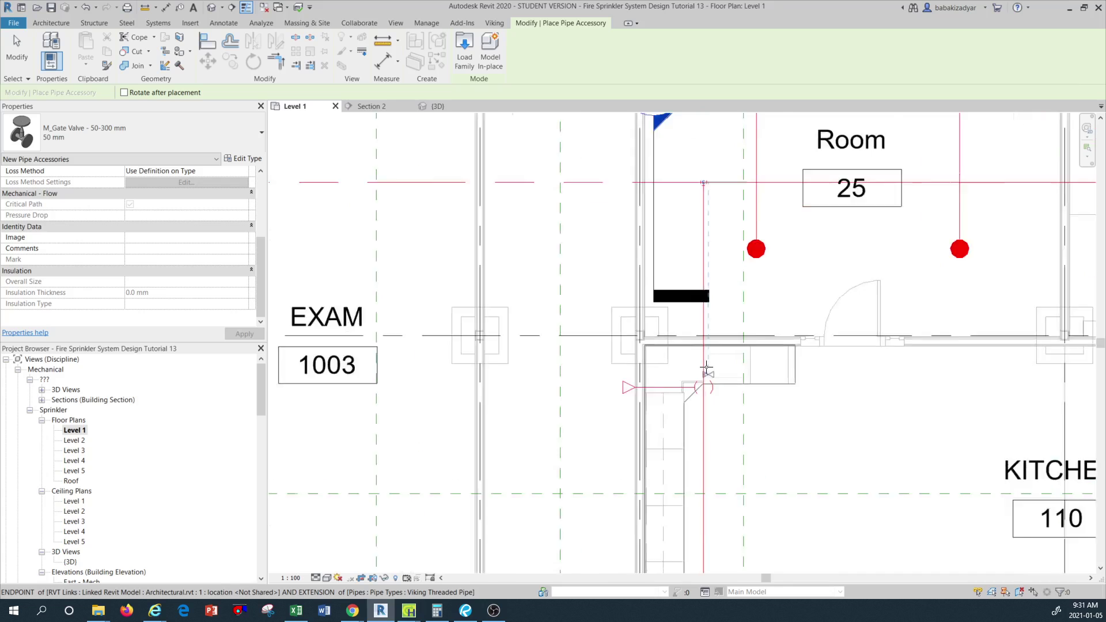
{"action": "scroll", "coordinate": [697, 365], "scroll_direction": "down", "scroll_amount": 2}
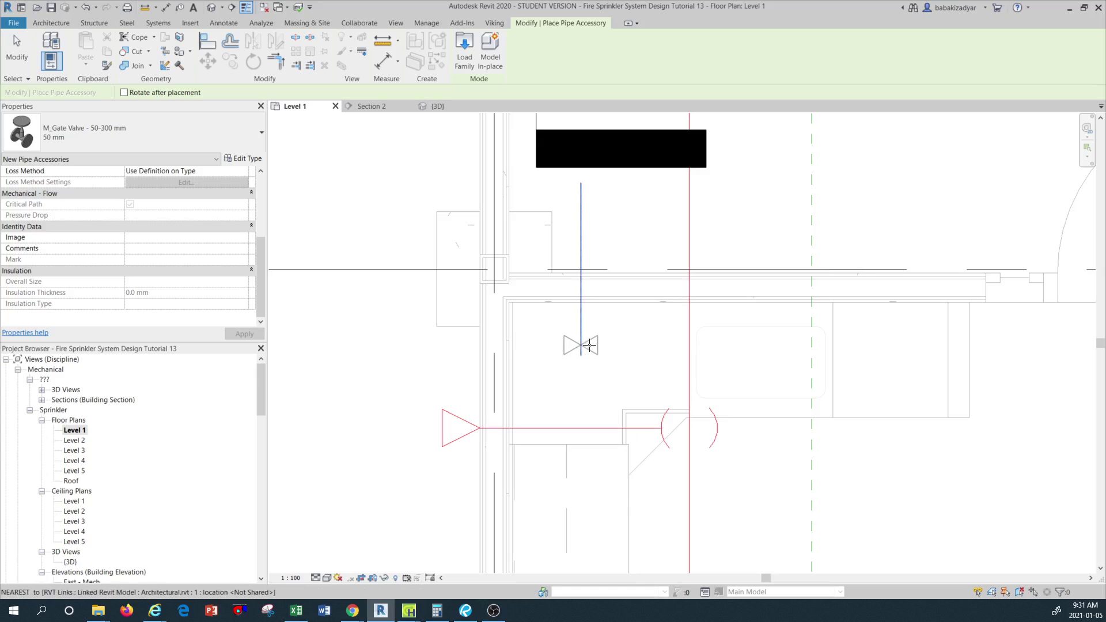
{"action": "left_click", "coordinate": [690, 333]}
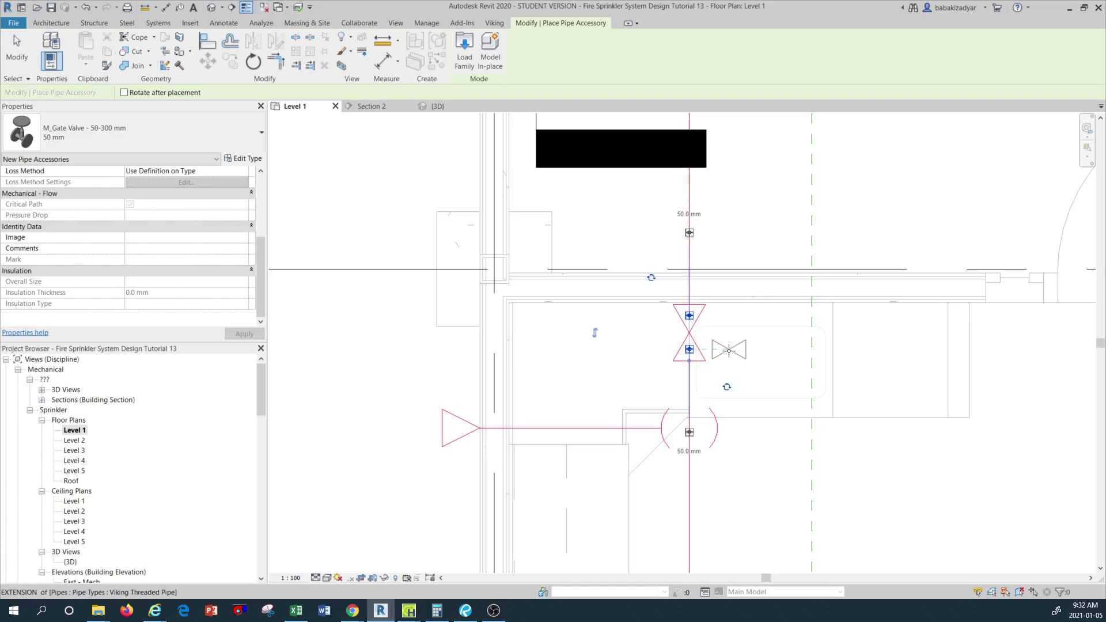
{"action": "key", "text": "Escape"}
{"action": "key", "text": "Escape"}
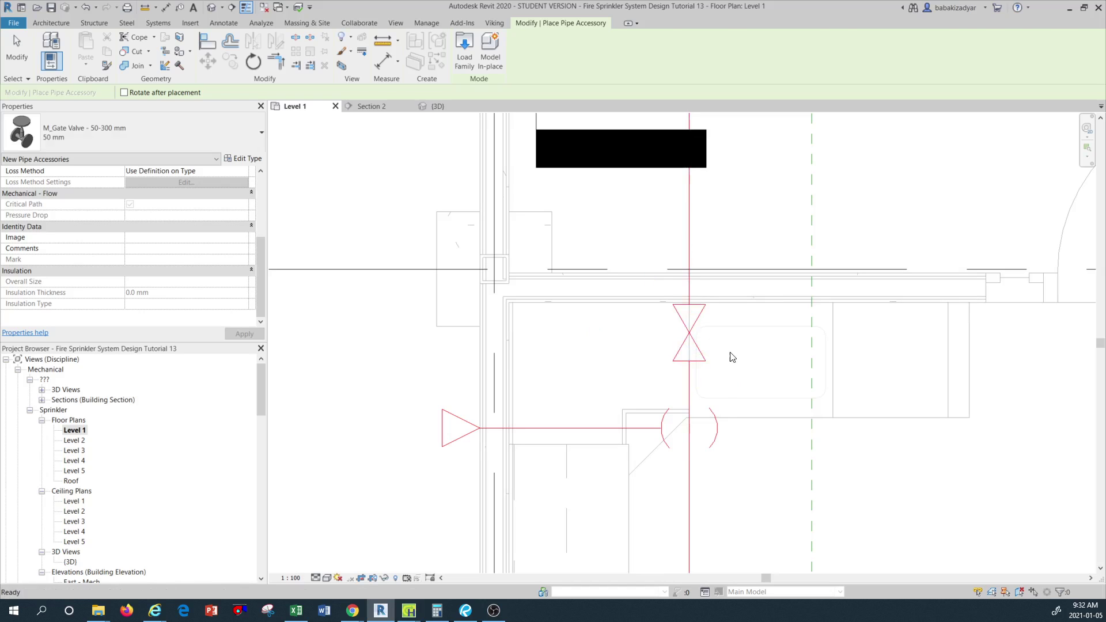
Step: Open the 3D view and select the 50 mm gate valve on the Kitchen 110 branch pipe
{"action": "left_click", "coordinate": [210, 9]}
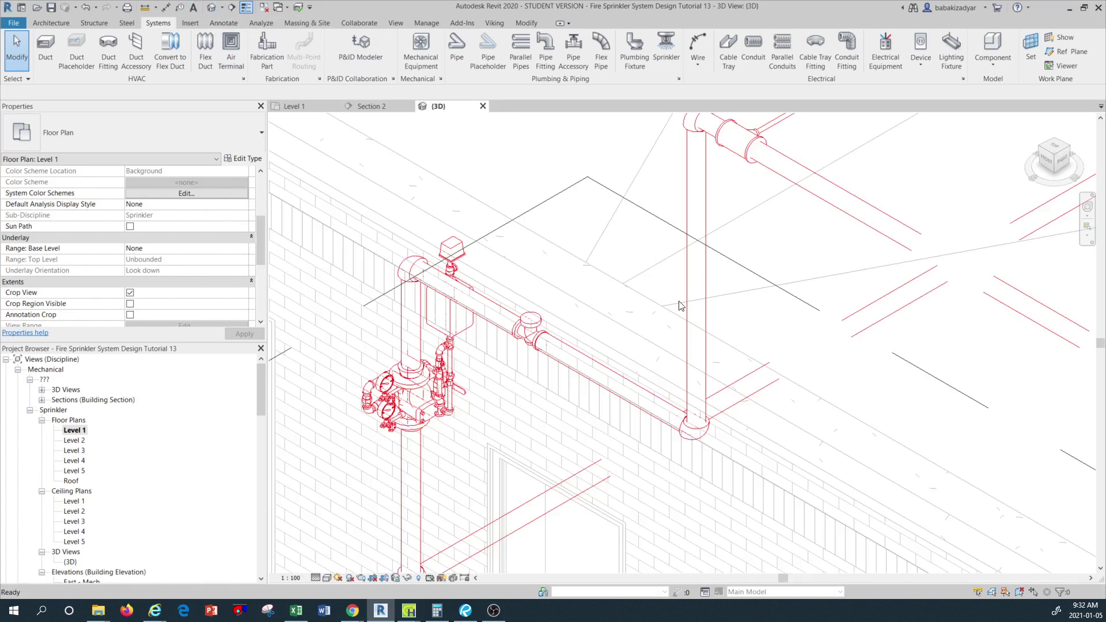
{"action": "scroll", "coordinate": [471, 287], "scroll_direction": "down", "scroll_amount": 5}
{"action": "scroll", "coordinate": [456, 266], "scroll_direction": "up", "scroll_amount": 6}
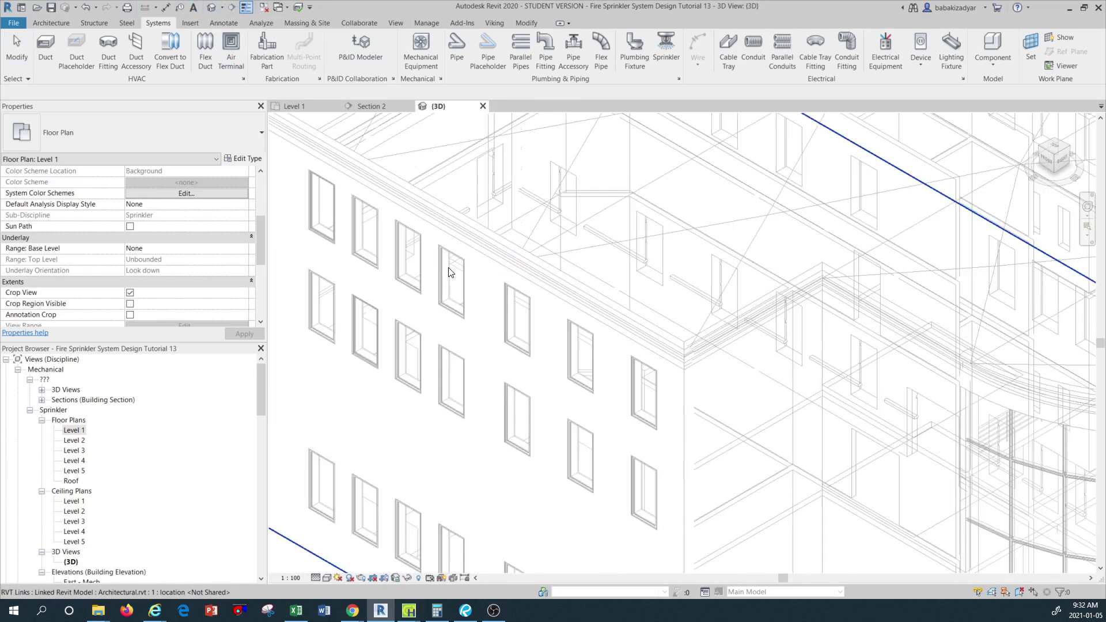
{"action": "scroll", "coordinate": [695, 358], "scroll_direction": "down", "scroll_amount": 5}
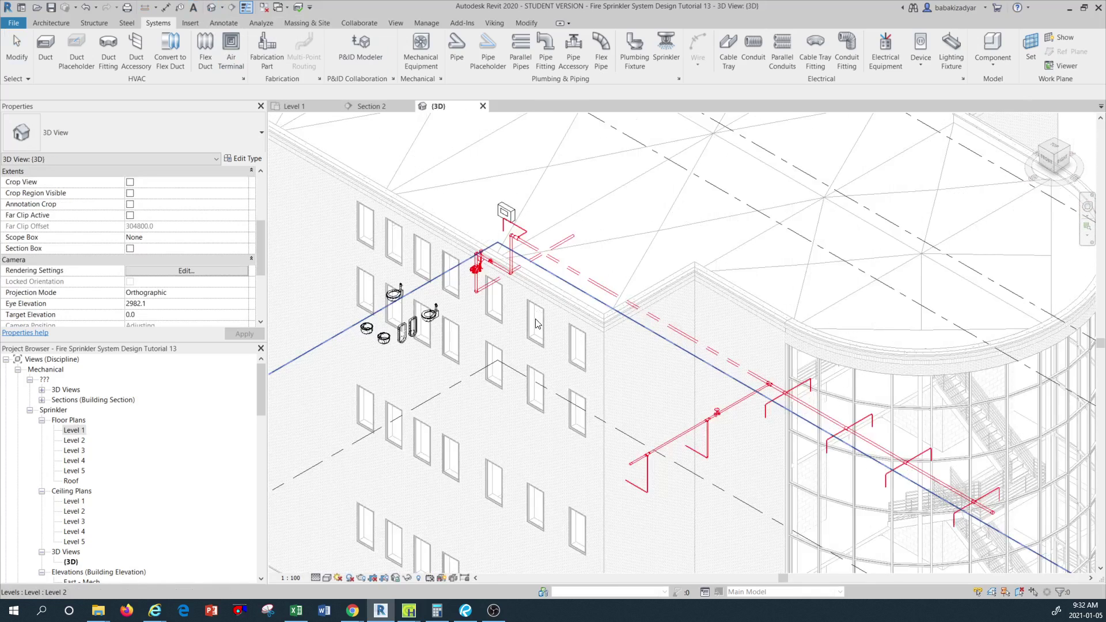
{"action": "scroll", "coordinate": [603, 359], "scroll_direction": "up", "scroll_amount": 3}
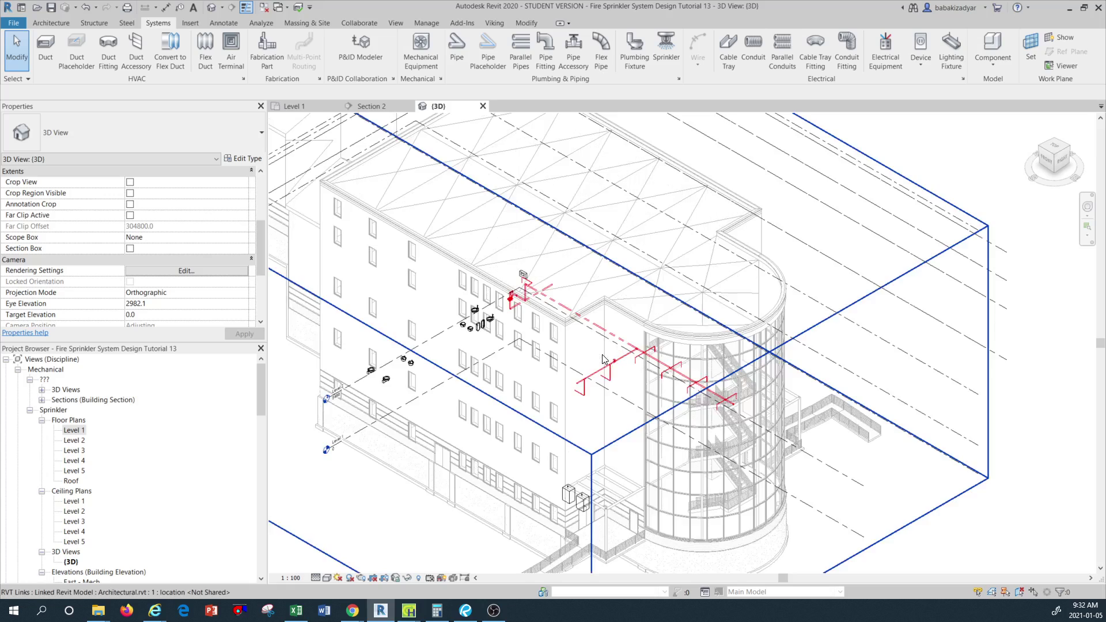
{"action": "scroll", "coordinate": [600, 366], "scroll_direction": "up", "scroll_amount": 5}
{"action": "scroll", "coordinate": [600, 365], "scroll_direction": "up", "scroll_amount": 6}
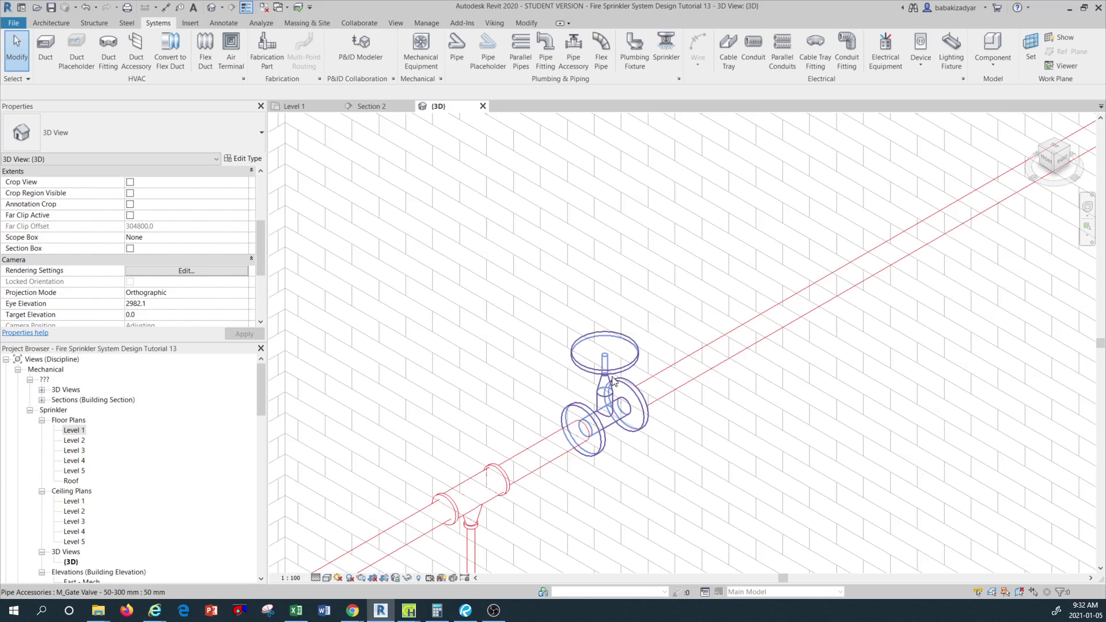
{"action": "left_click", "coordinate": [613, 379]}
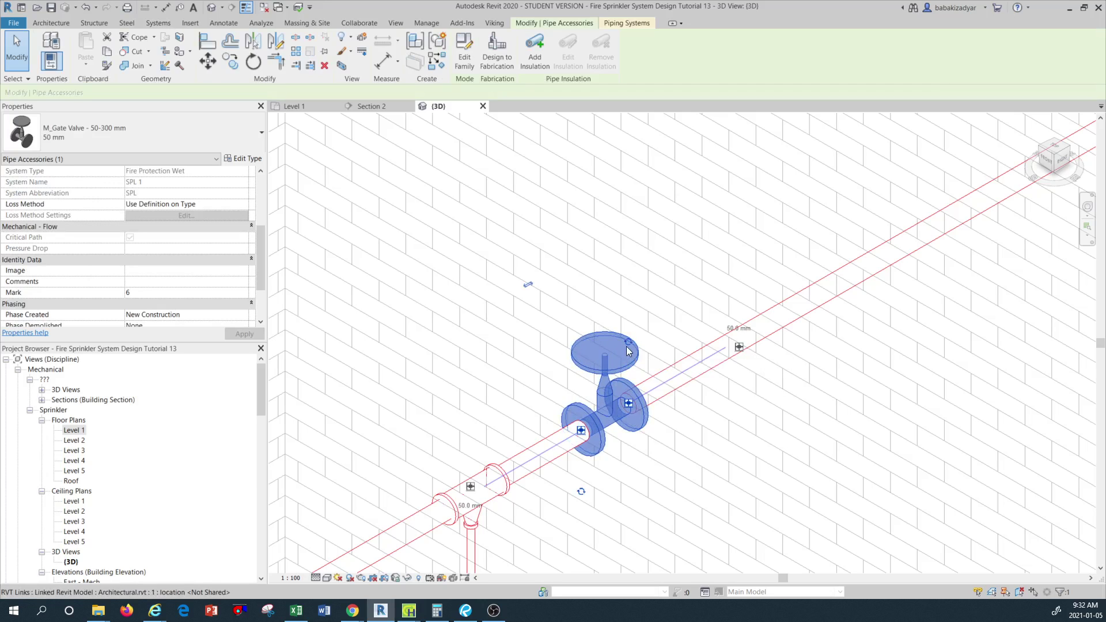
Step: Rotate the gate valve about the branch pipe until its handwheel points straight down
{"action": "left_click", "coordinate": [582, 493]}
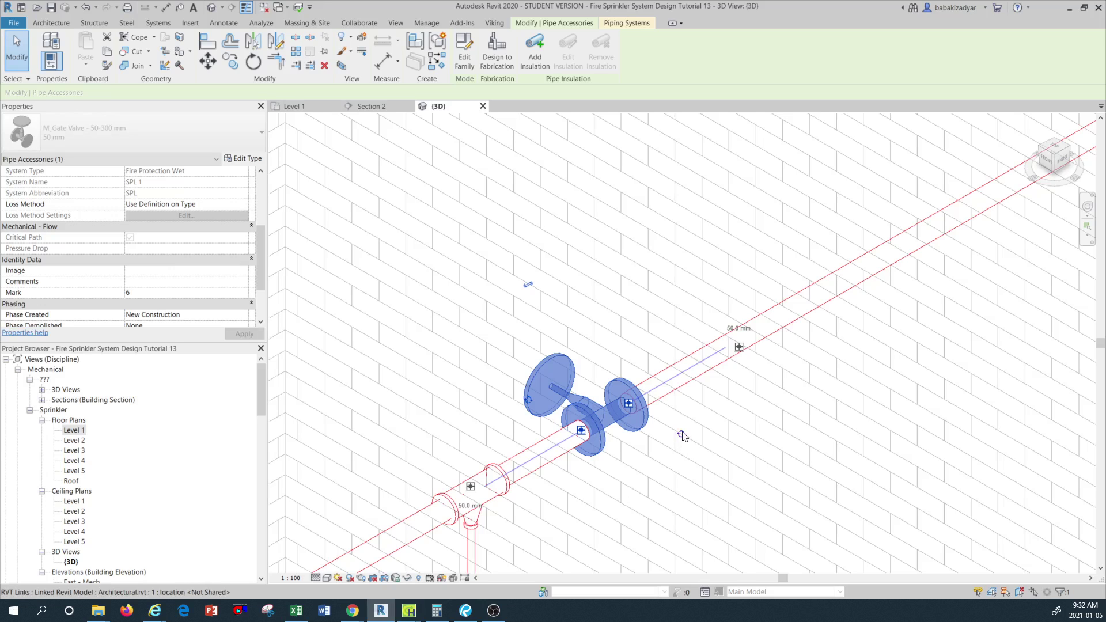
{"action": "key", "text": "ctrl+z"}
{"action": "left_click", "coordinate": [582, 493]}
{"action": "left_click", "coordinate": [529, 400]}
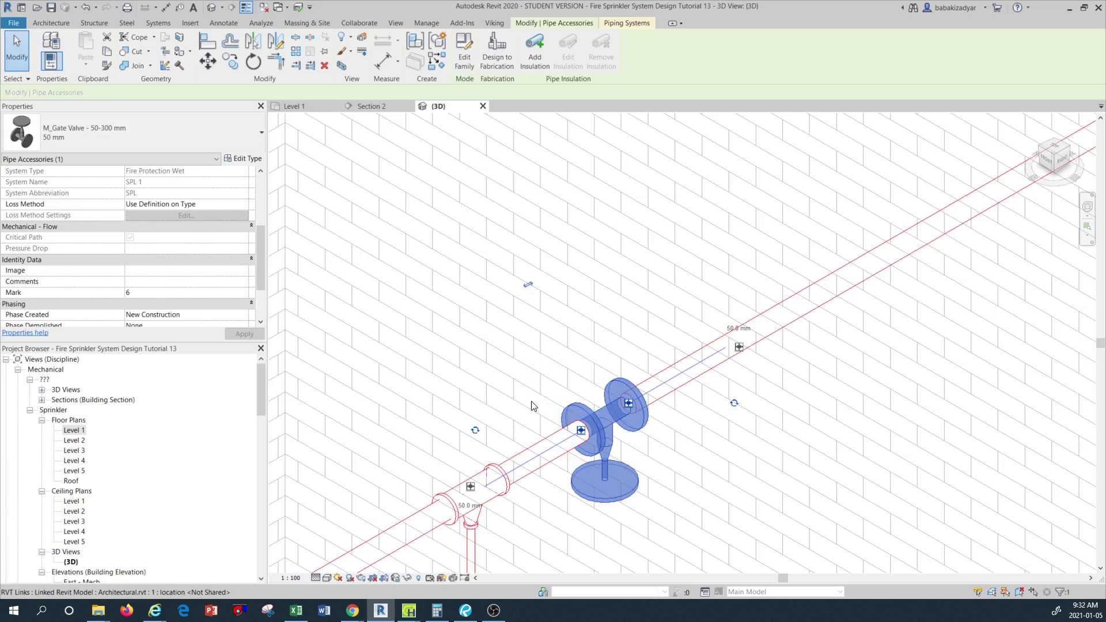
{"action": "key", "text": "Escape"}
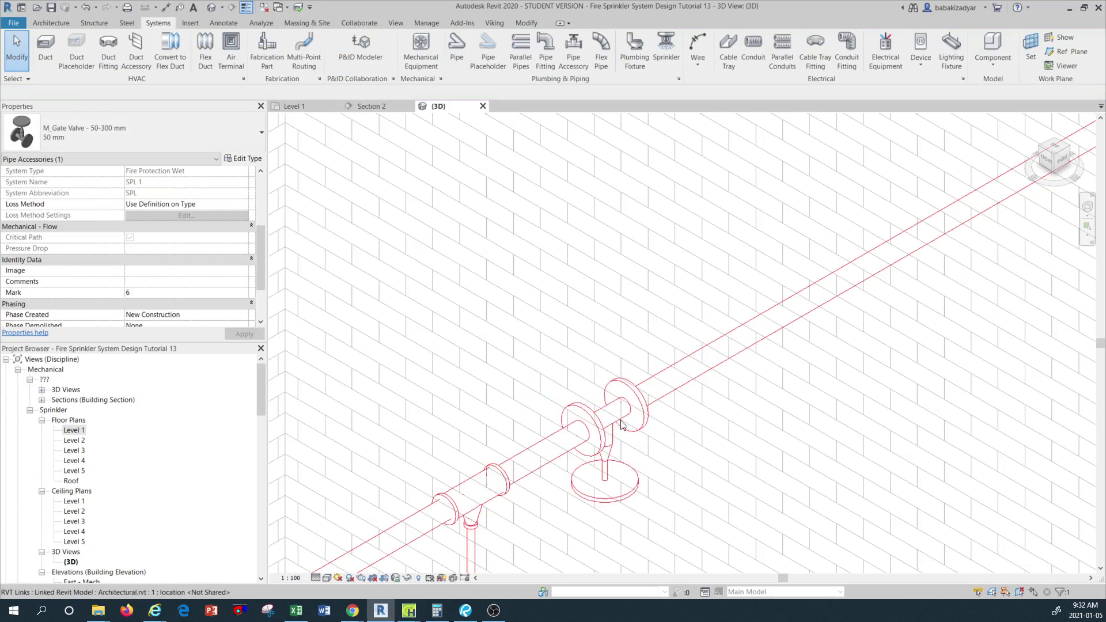
{"action": "middle_click_drag", "start_coordinate": [657, 403], "coordinate": [644, 405], "text": "shift"}
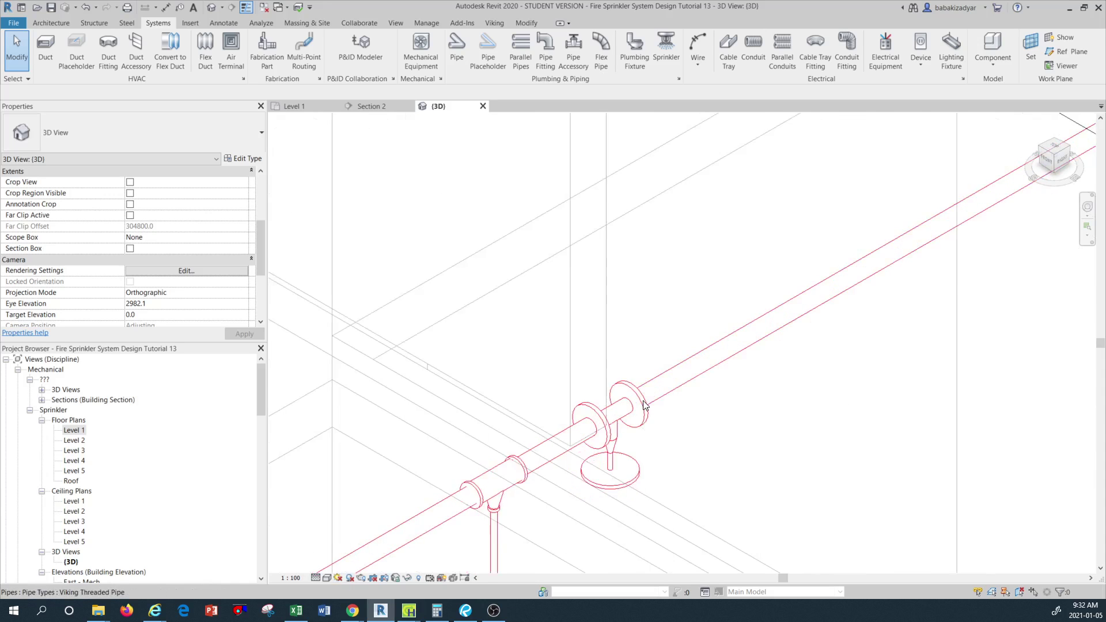
{"action": "scroll", "coordinate": [637, 402], "scroll_direction": "down", "scroll_amount": 2}
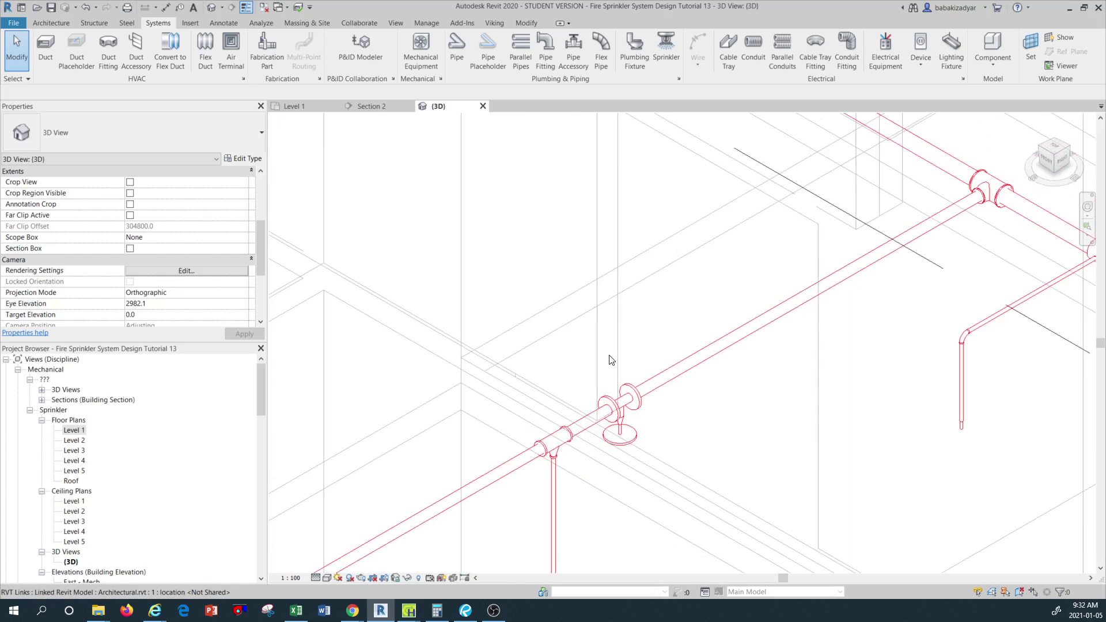
{"action": "scroll", "coordinate": [611, 360], "scroll_direction": "down", "scroll_amount": 4}
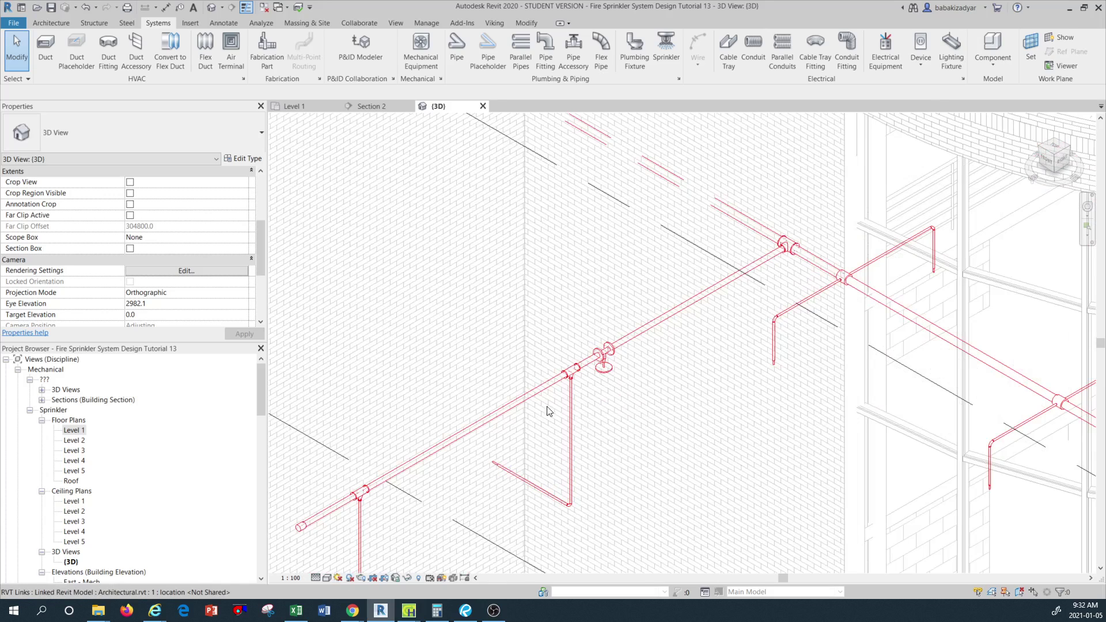
{"action": "scroll", "coordinate": [706, 383], "scroll_direction": "down", "scroll_amount": 2}
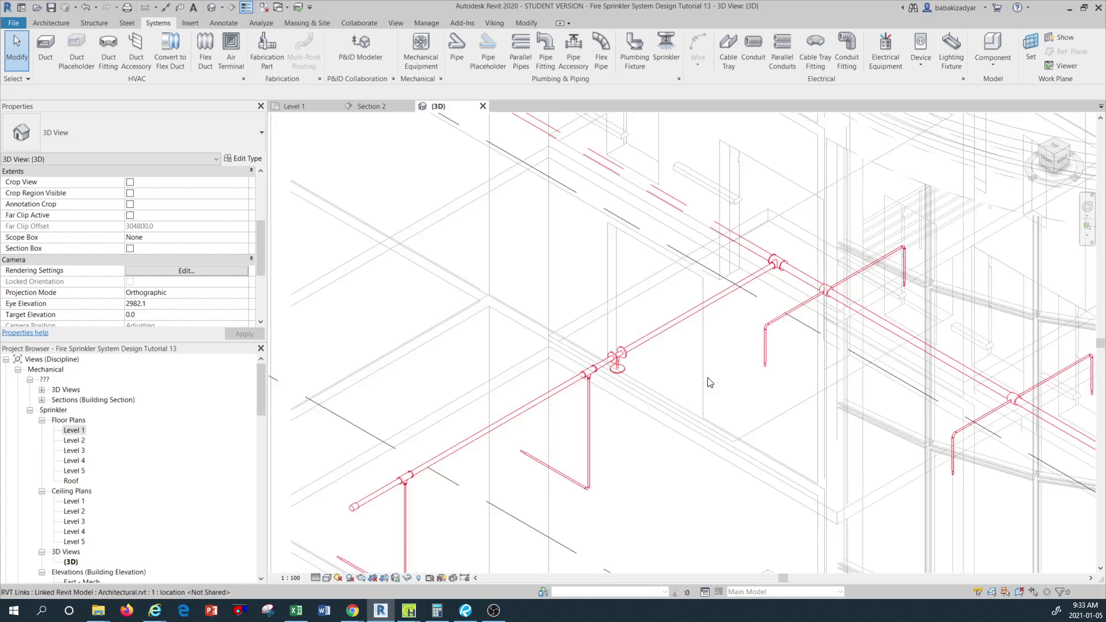
Step: Reopen the Level 1 sprinkler floor plan and set its detail level to Fine
{"action": "double_click", "coordinate": [78, 430]}
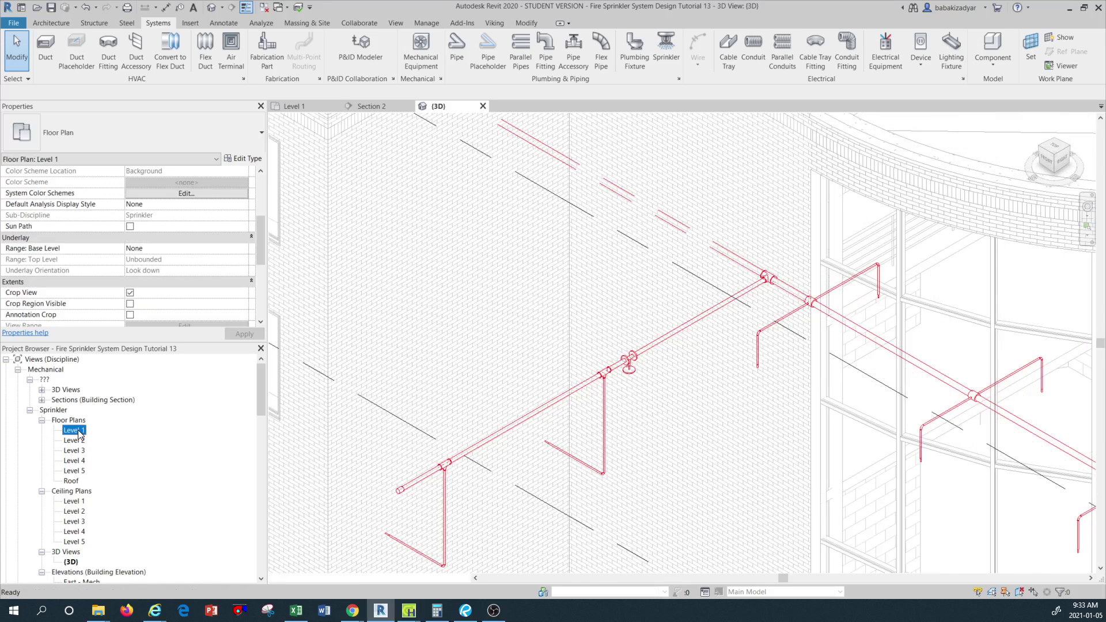
{"action": "scroll", "coordinate": [544, 369], "scroll_direction": "down", "scroll_amount": 4}
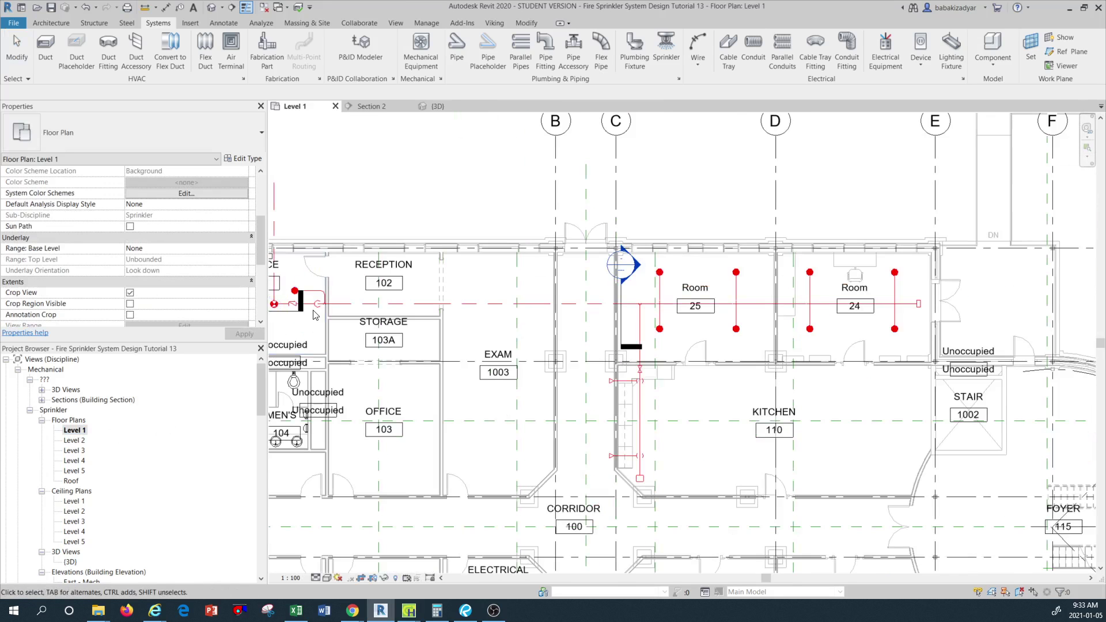
{"action": "scroll", "coordinate": [603, 345], "scroll_direction": "up", "scroll_amount": 1}
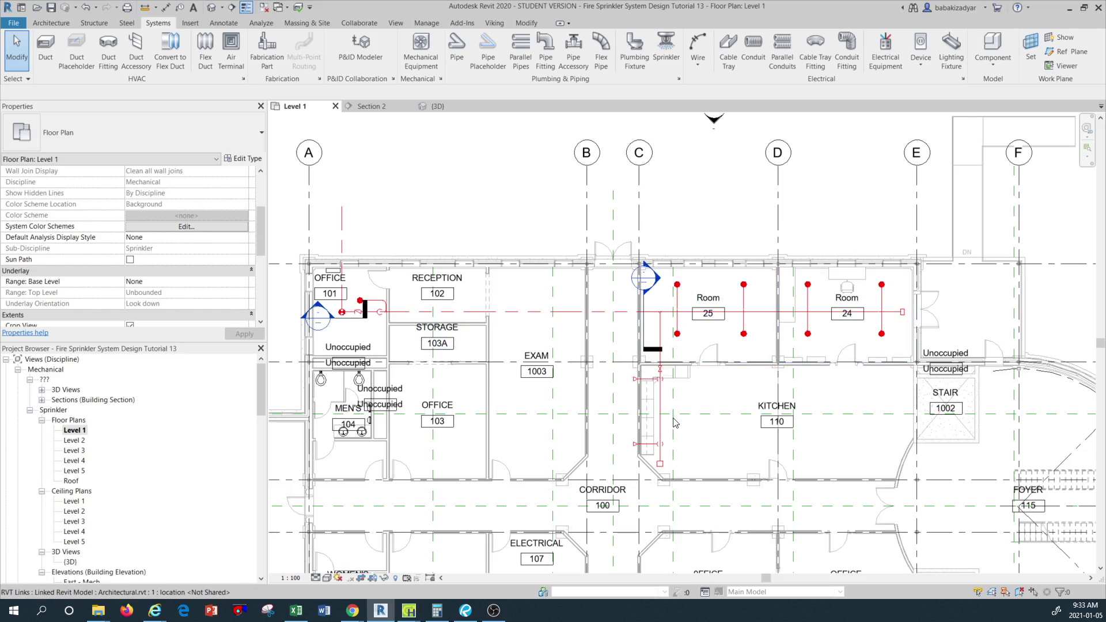
{"action": "scroll", "coordinate": [672, 420], "scroll_direction": "up", "scroll_amount": 2}
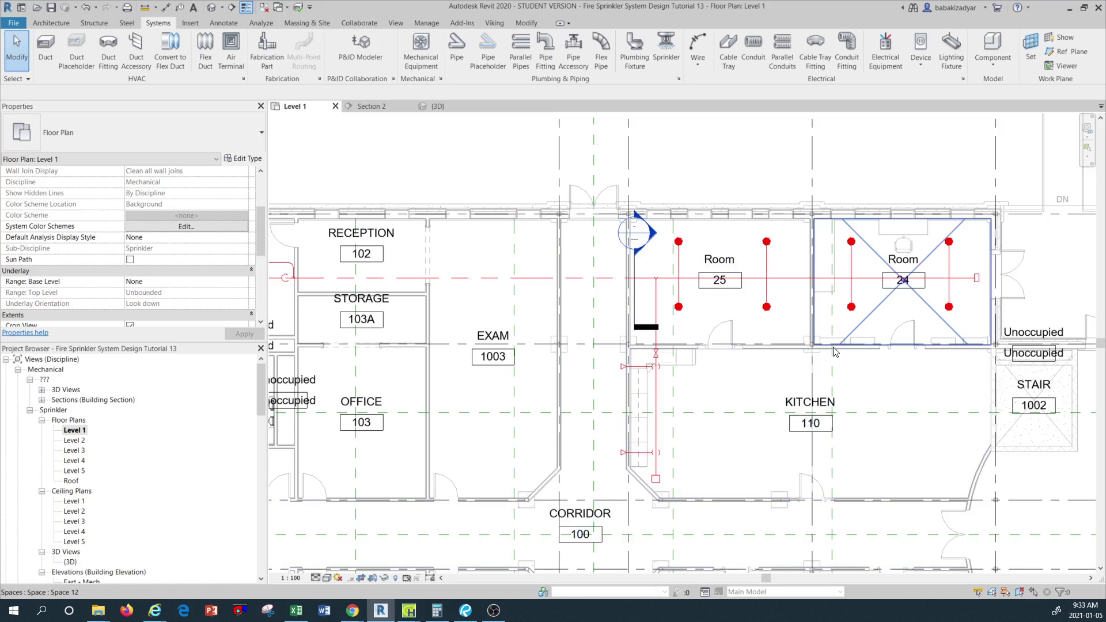
{"action": "scroll", "coordinate": [832, 352], "scroll_direction": "down", "scroll_amount": 1}
{"action": "scroll", "coordinate": [831, 351], "scroll_direction": "down", "scroll_amount": 1}
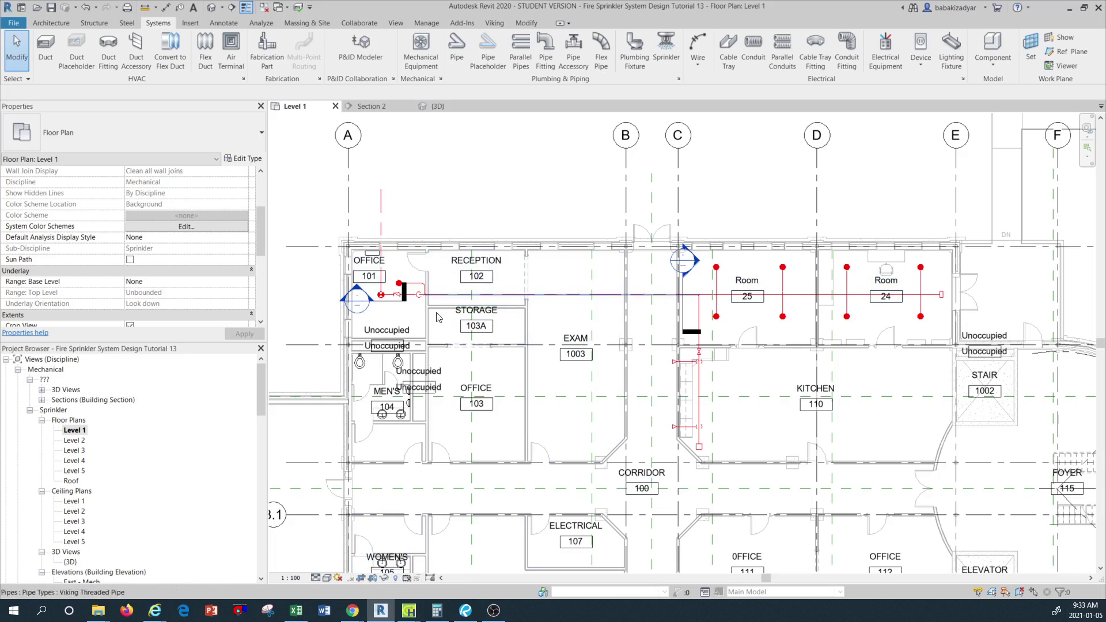
{"action": "left_click", "coordinate": [315, 578]}
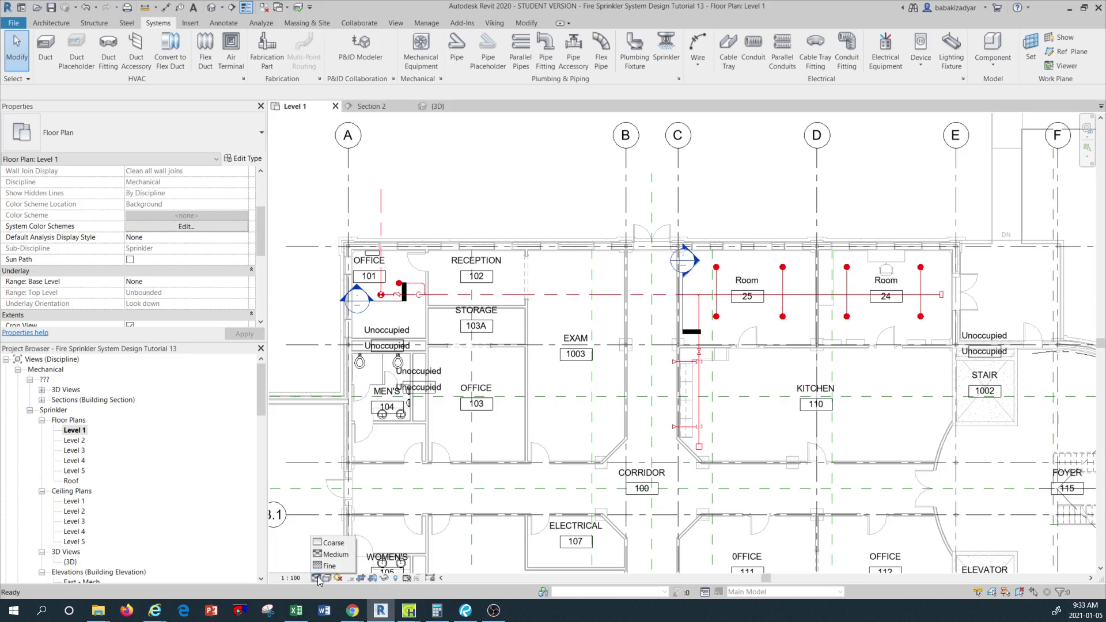
{"action": "left_click", "coordinate": [337, 592]}
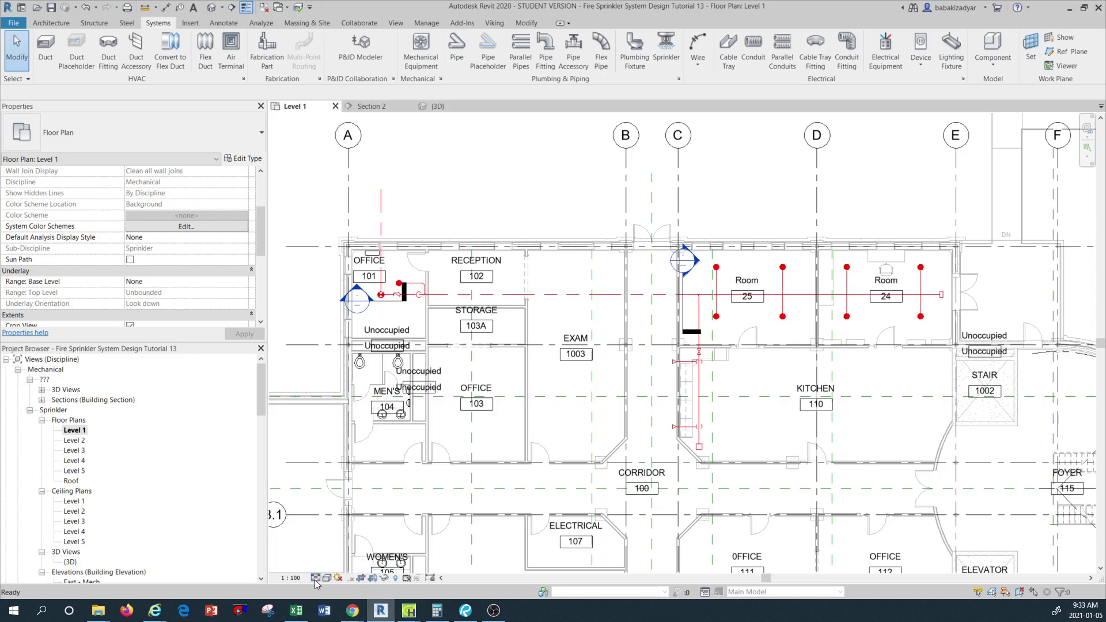
{"action": "left_click", "coordinate": [315, 578]}
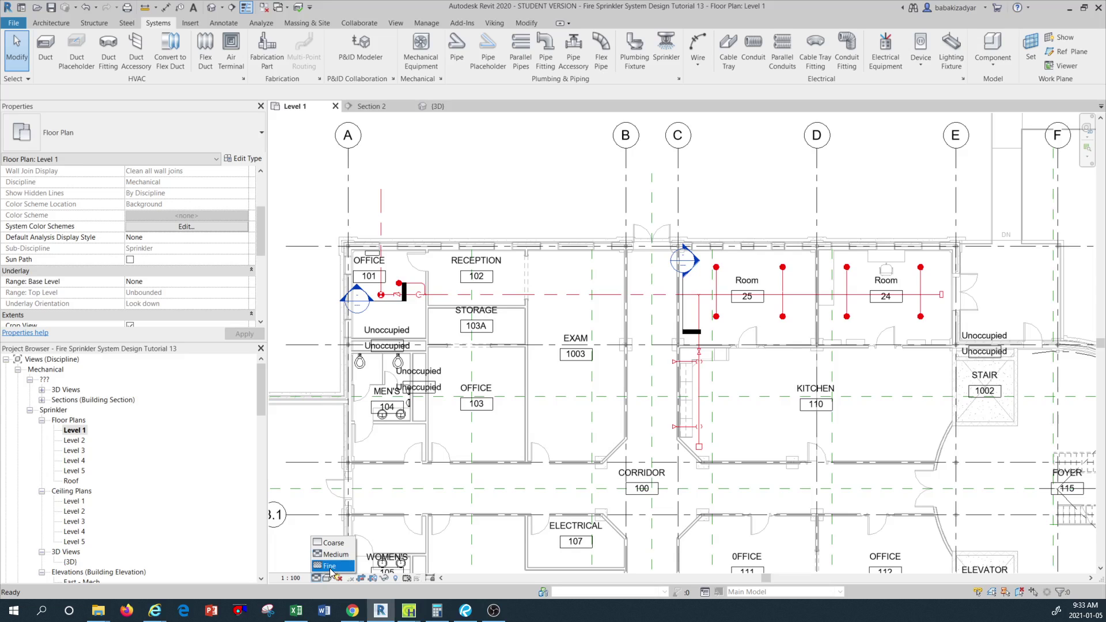
{"action": "left_click", "coordinate": [327, 566]}
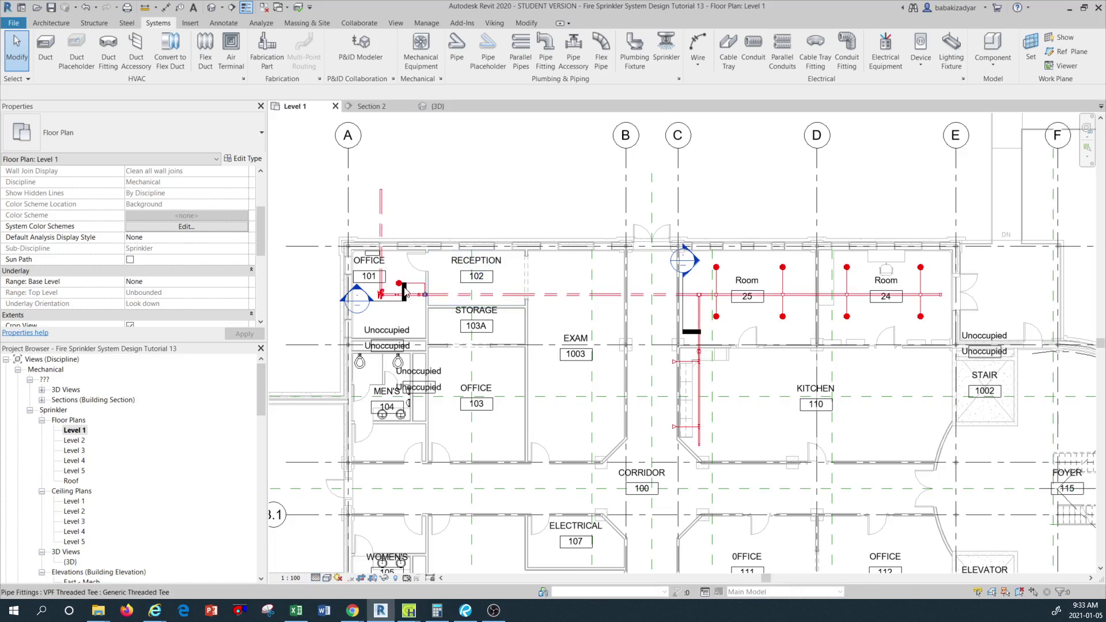
Step: Examine how the pipes, check valve, elbow and tee around Office 101 are drawn at the Fine detail level
{"action": "scroll", "coordinate": [412, 295], "scroll_direction": "up", "scroll_amount": 4}
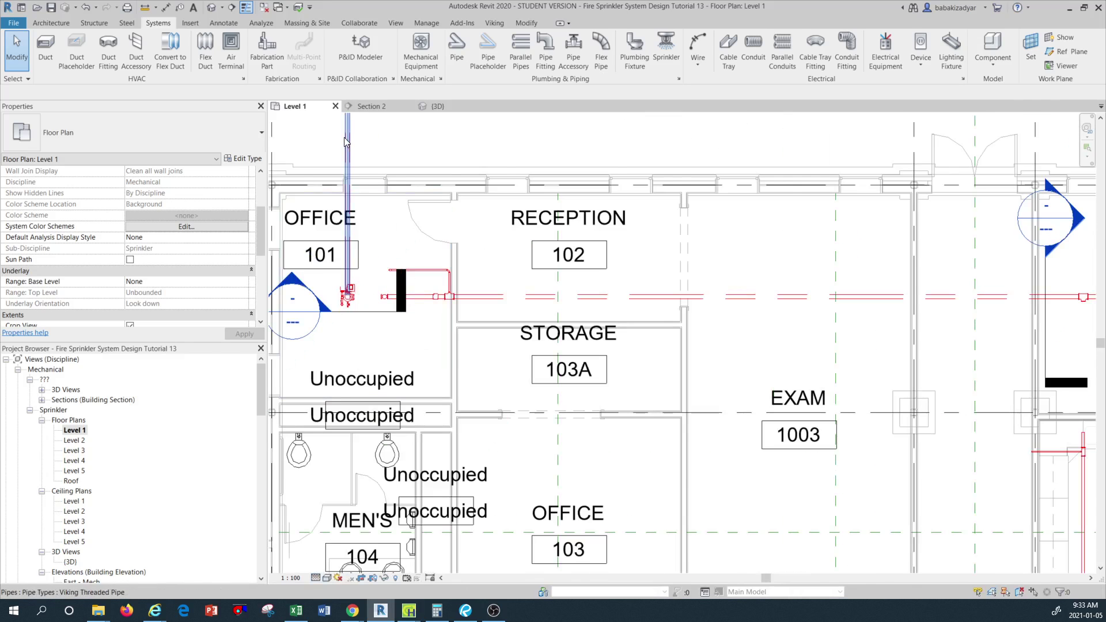
{"action": "scroll", "coordinate": [441, 302], "scroll_direction": "up", "scroll_amount": 2}
{"action": "scroll", "coordinate": [442, 307], "scroll_direction": "up", "scroll_amount": 1}
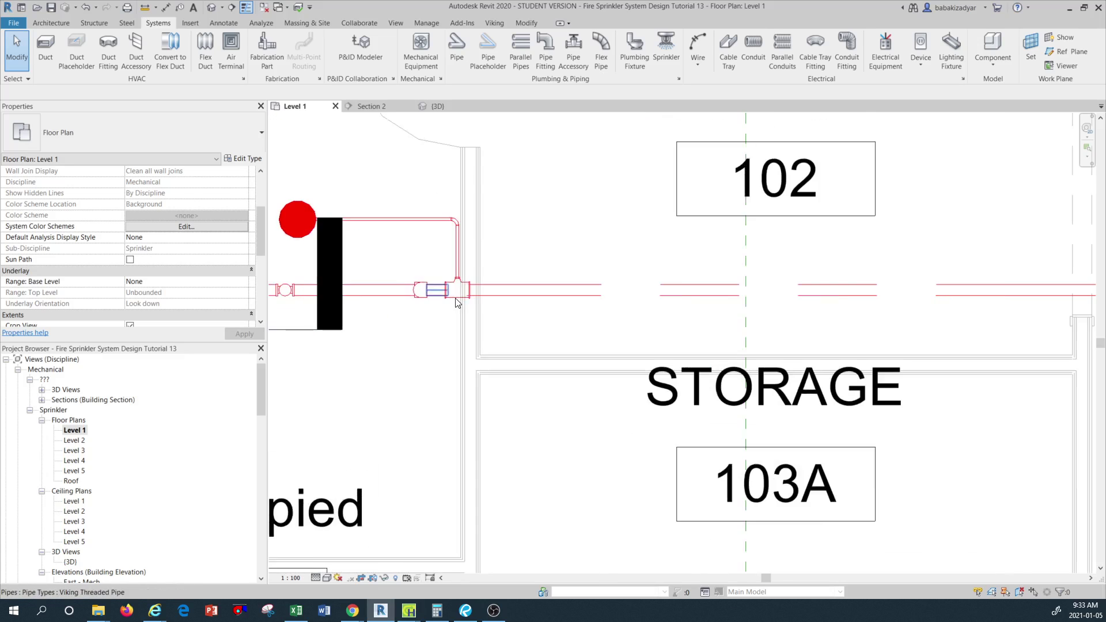
{"action": "scroll", "coordinate": [453, 299], "scroll_direction": "up", "scroll_amount": 4}
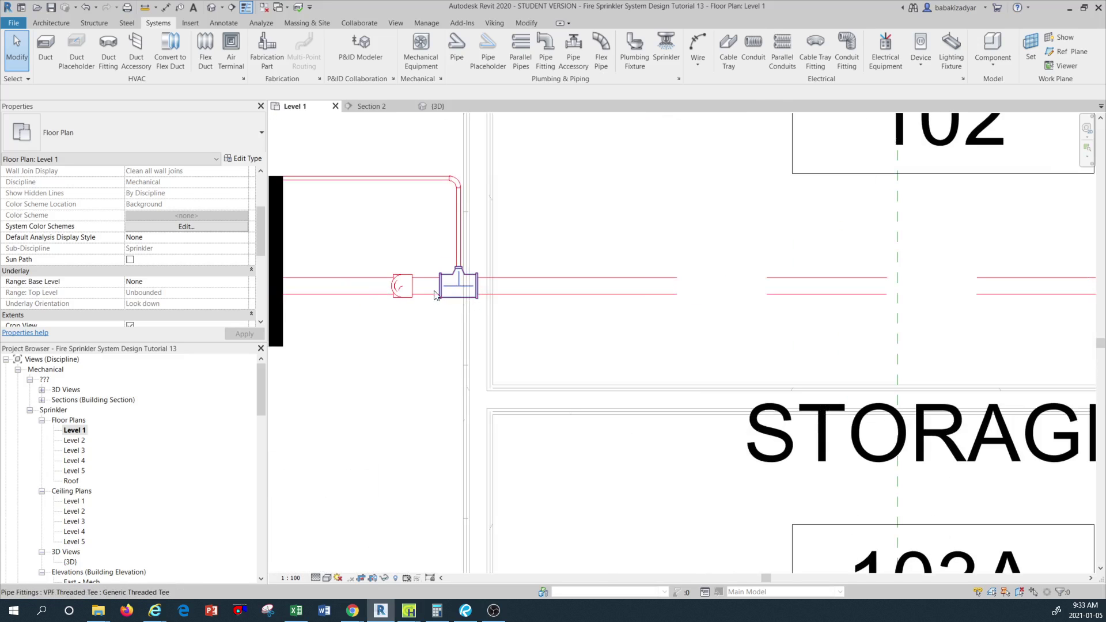
{"action": "scroll", "coordinate": [435, 299], "scroll_direction": "down", "scroll_amount": 4}
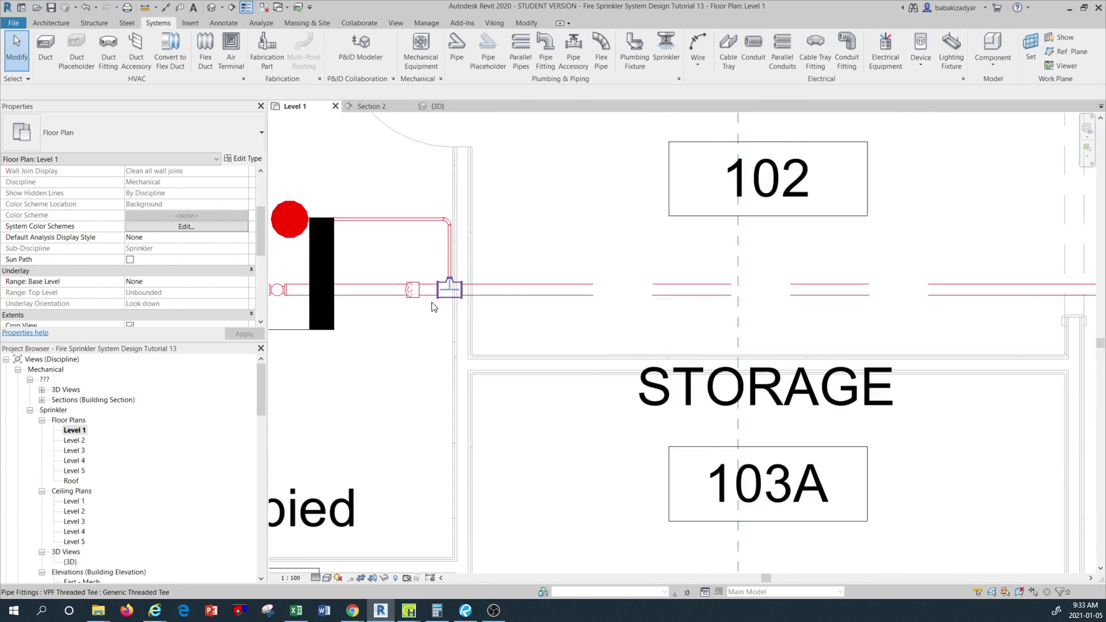
{"action": "scroll", "coordinate": [442, 330], "scroll_direction": "down", "scroll_amount": 5}
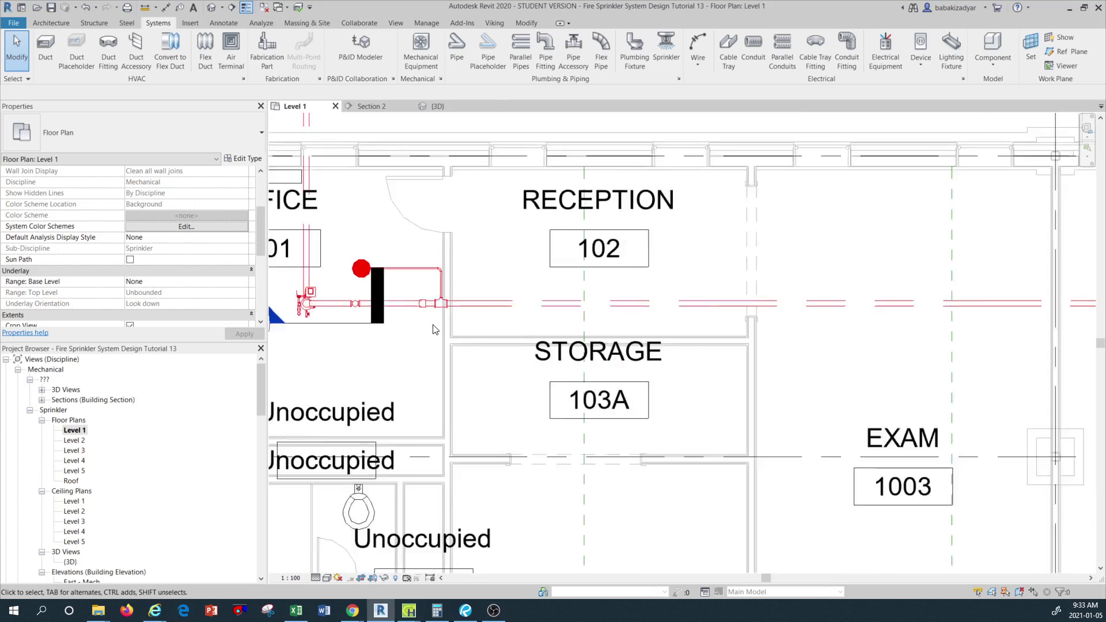
{"action": "scroll", "coordinate": [537, 340], "scroll_direction": "down", "scroll_amount": 3}
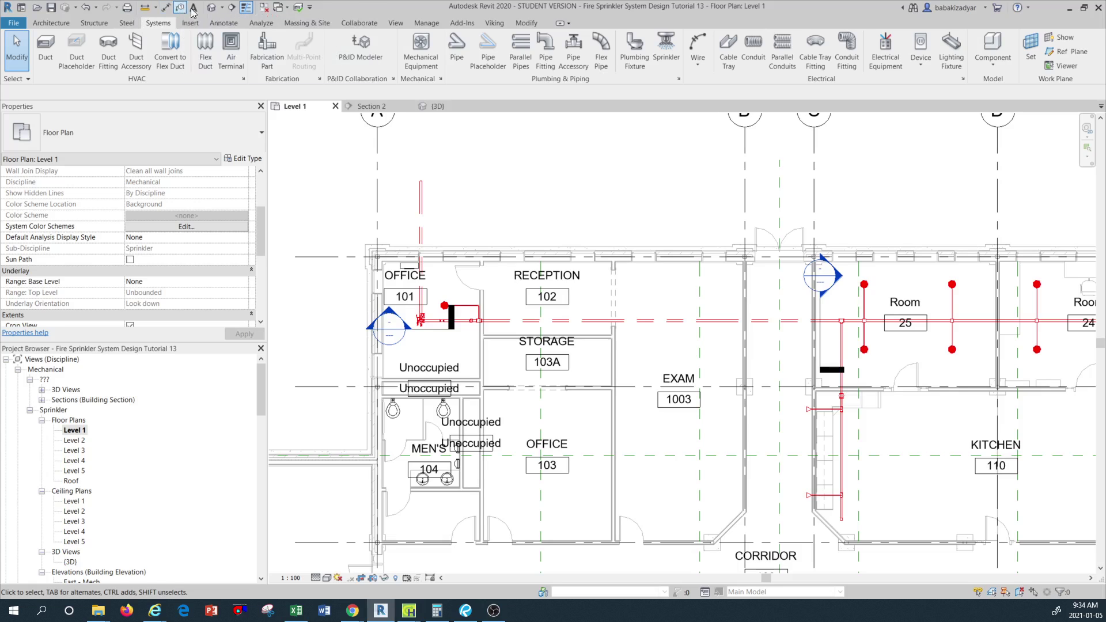
Step: Tag the size of the vertical supply pipe running north from Office 101 by category, without a leader
{"action": "left_click", "coordinate": [230, 26]}
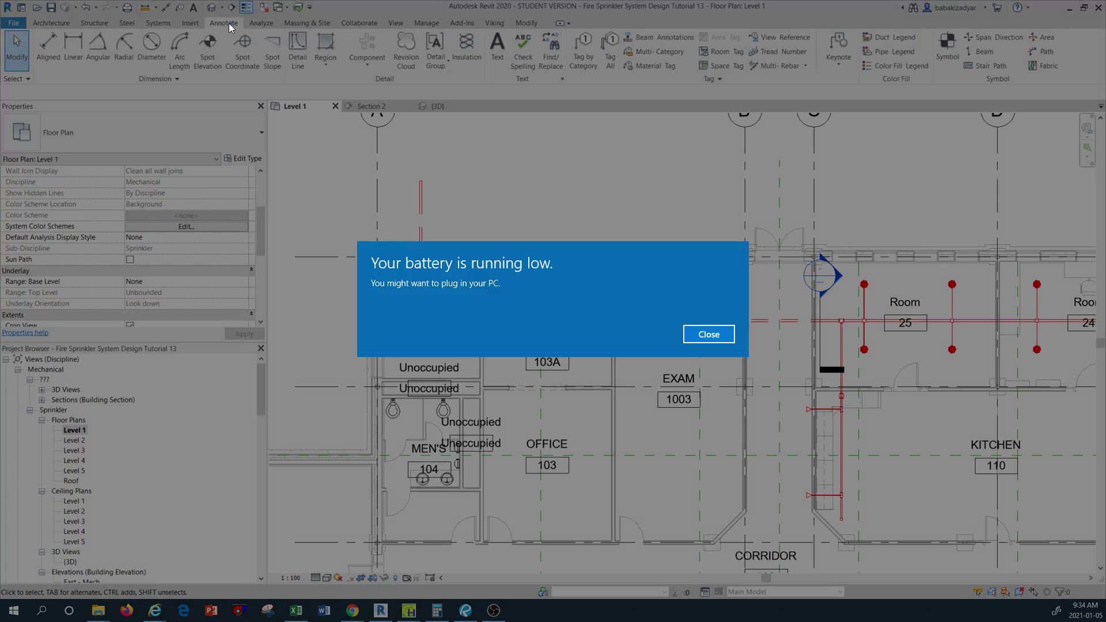
{"action": "left_click", "coordinate": [689, 323]}
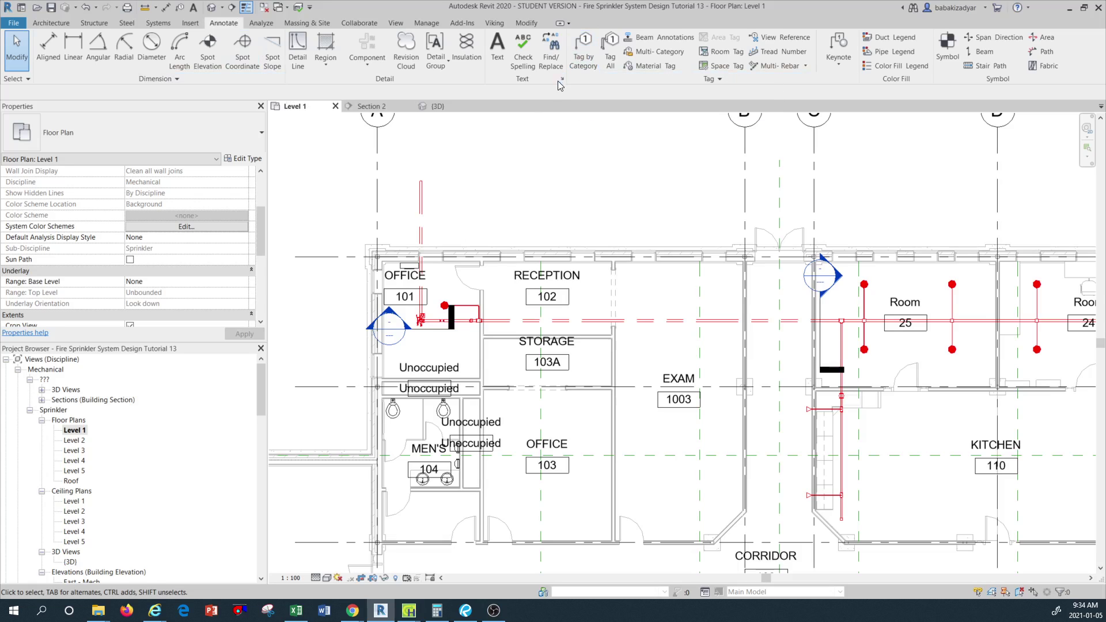
{"action": "left_click", "coordinate": [180, 12]}
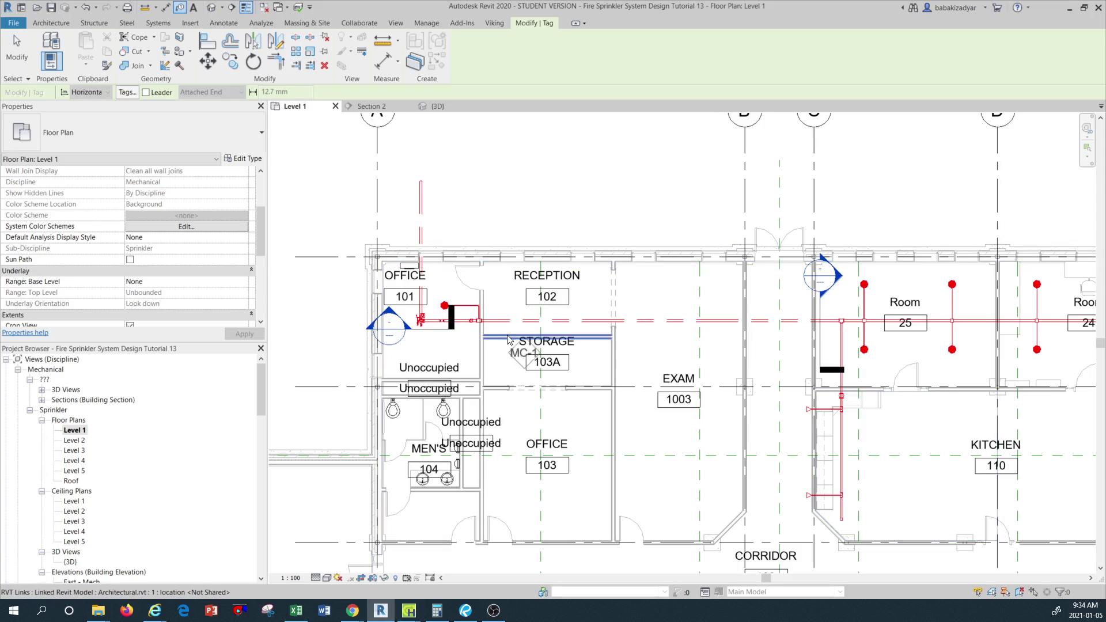
{"action": "scroll", "coordinate": [508, 340], "scroll_direction": "down", "scroll_amount": 1}
{"action": "scroll", "coordinate": [441, 265], "scroll_direction": "up", "scroll_amount": 2}
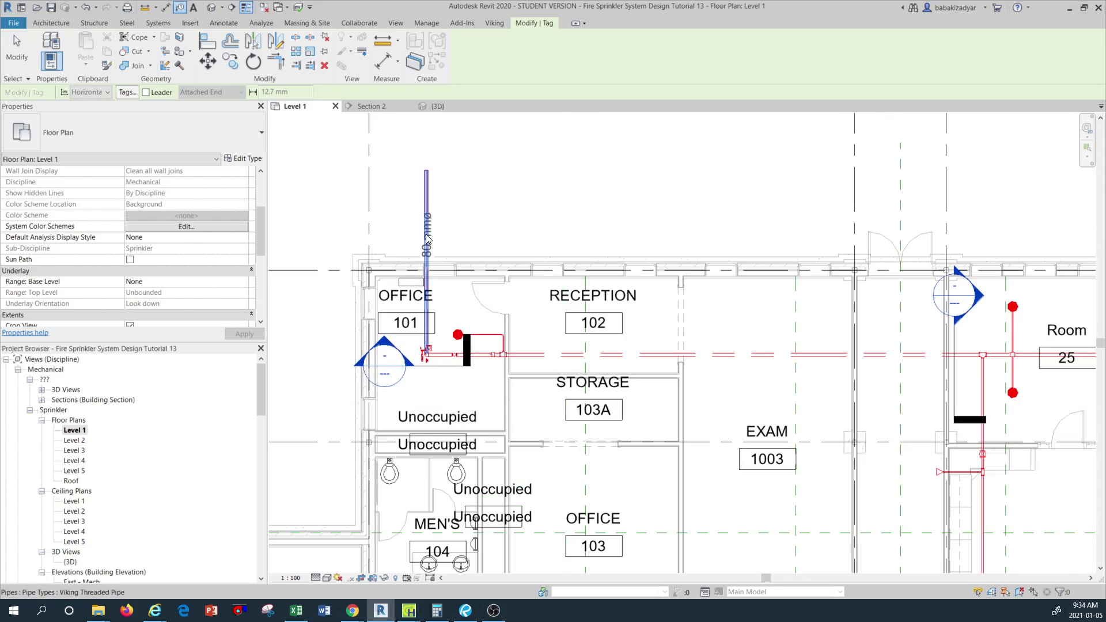
{"action": "left_click", "coordinate": [146, 94]}
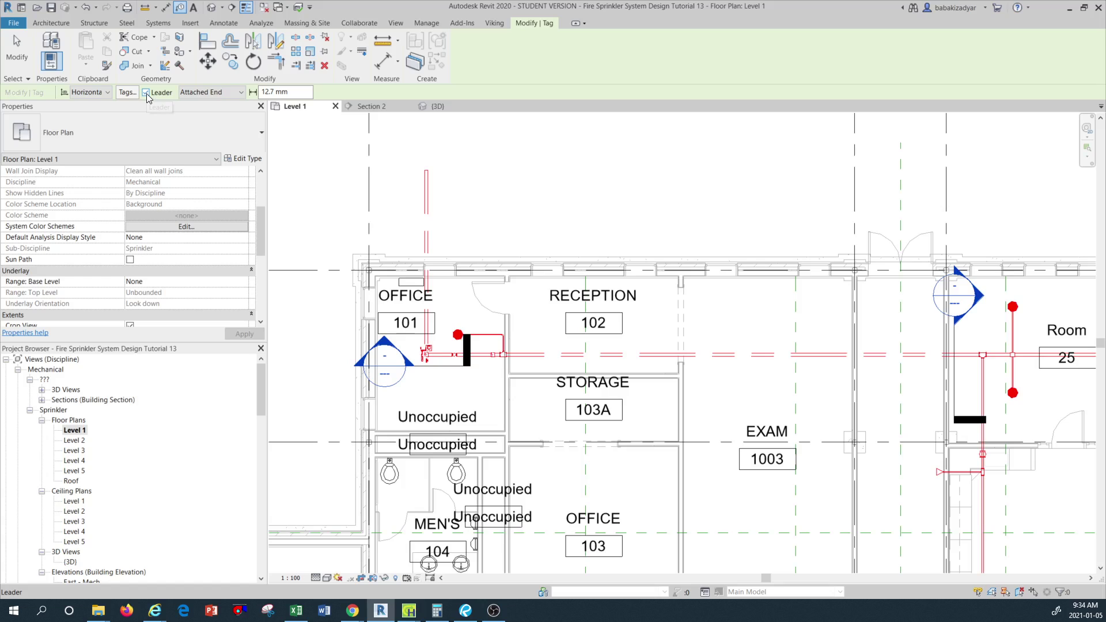
{"action": "left_click", "coordinate": [146, 94]}
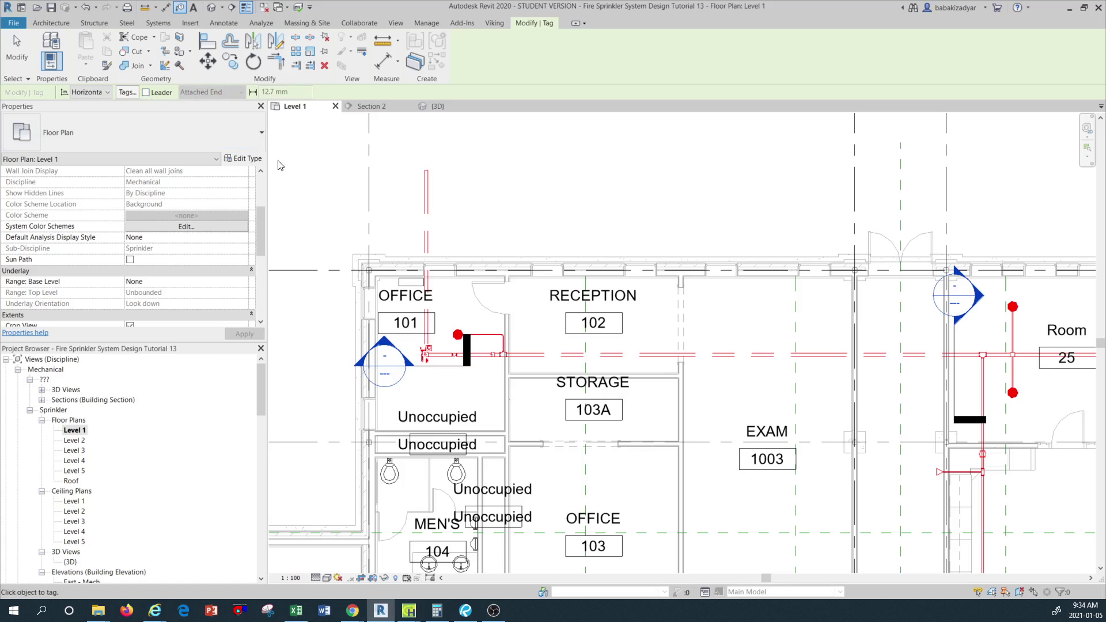
{"action": "scroll", "coordinate": [425, 219], "scroll_direction": "up", "scroll_amount": 2}
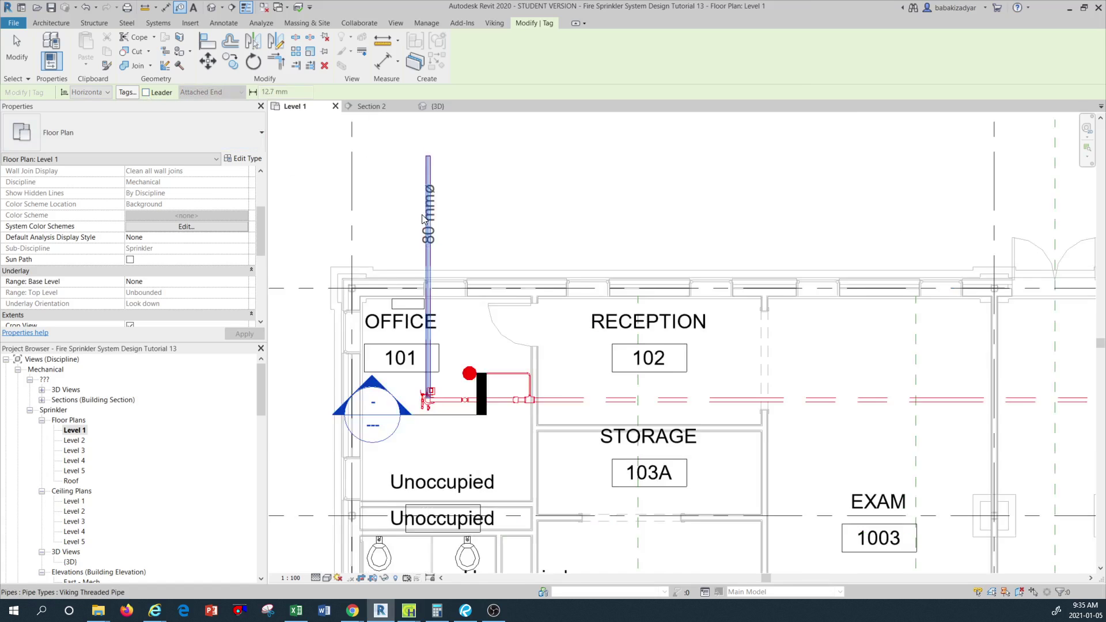
{"action": "scroll", "coordinate": [423, 220], "scroll_direction": "up", "scroll_amount": 1}
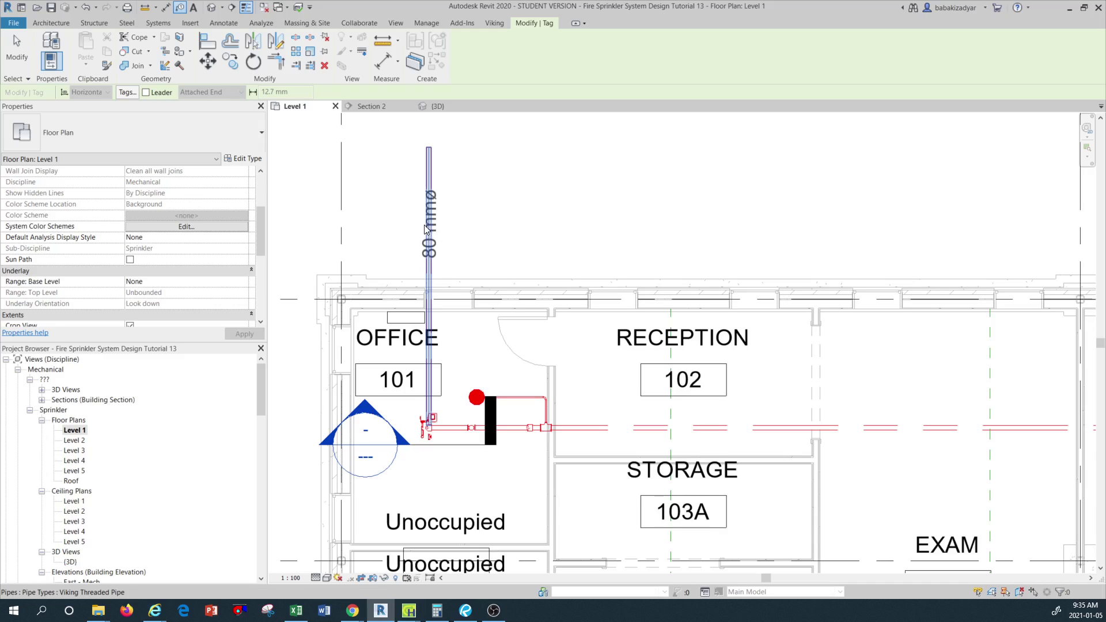
{"action": "left_click", "coordinate": [424, 225]}
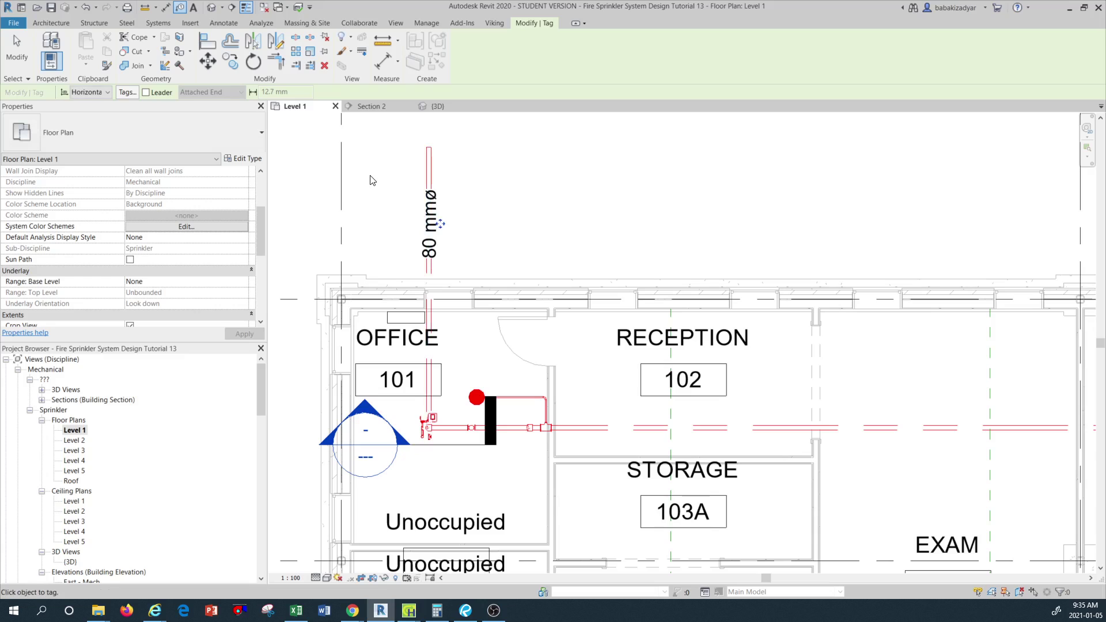
Step: Tag the sizes of the main pipe crossing Exam 1003 and the vertical branch pipe in Kitchen 110
{"action": "scroll", "coordinate": [371, 178], "scroll_direction": "down", "scroll_amount": 2}
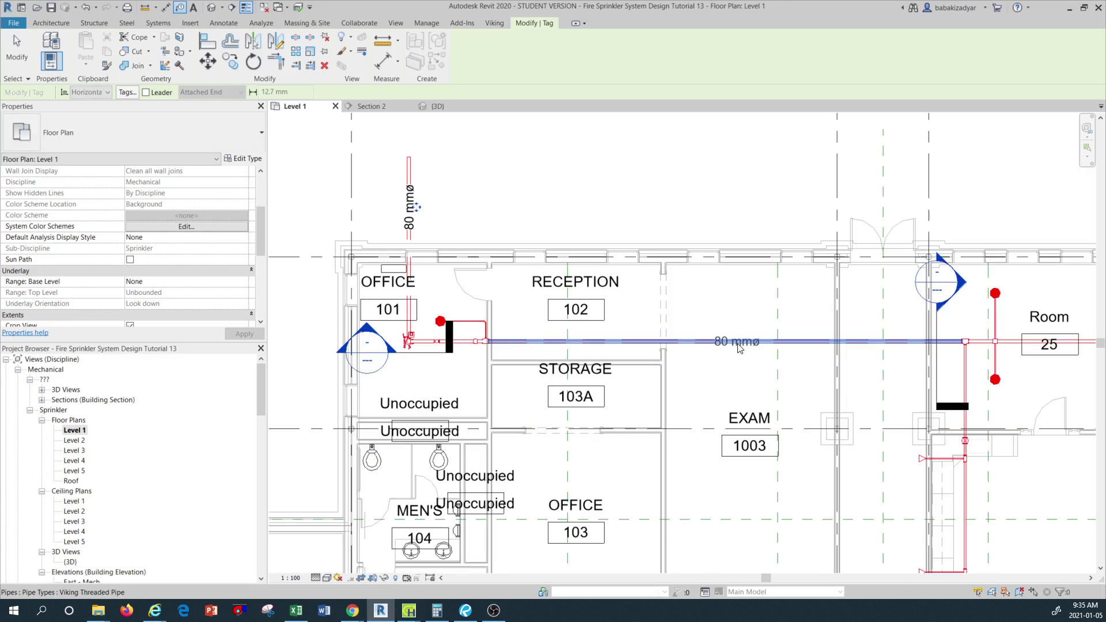
{"action": "left_click", "coordinate": [738, 344]}
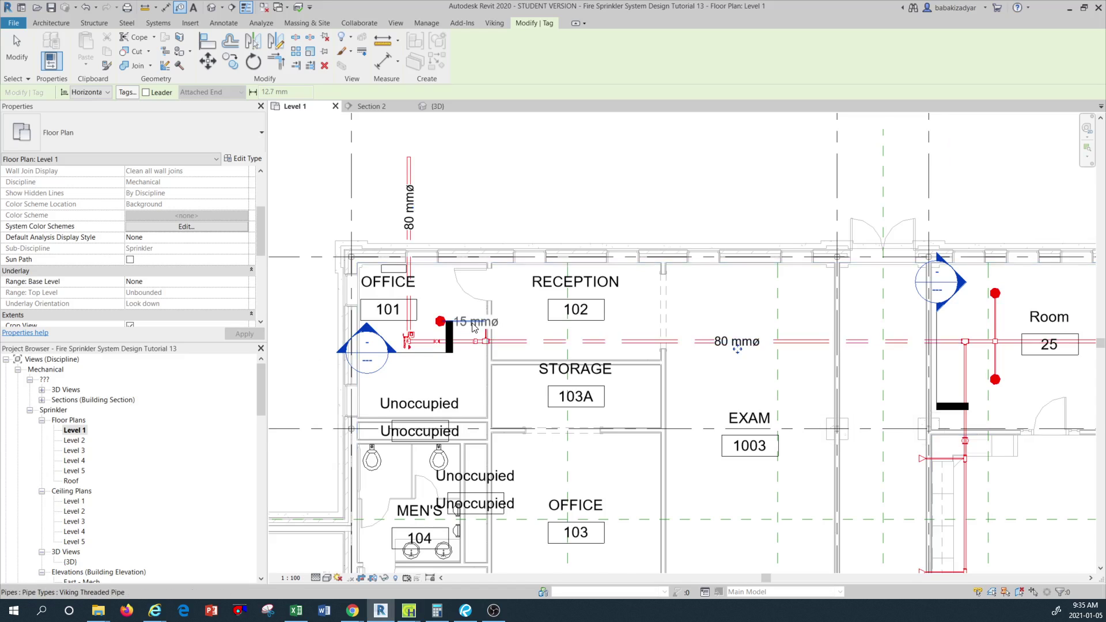
{"action": "scroll", "coordinate": [472, 327], "scroll_direction": "up", "scroll_amount": 1}
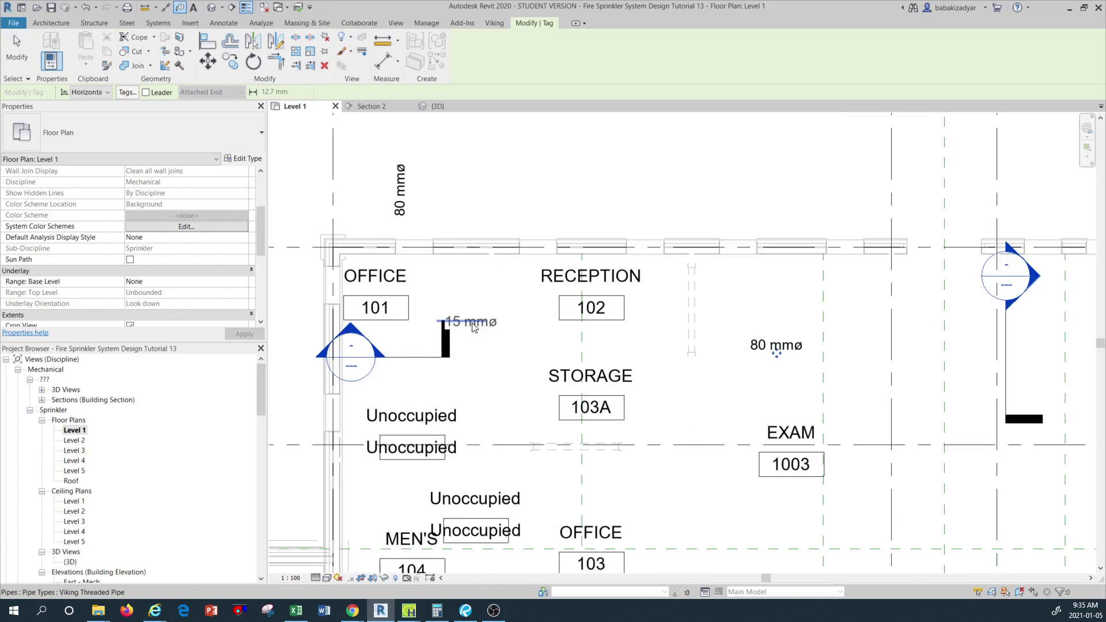
{"action": "scroll", "coordinate": [472, 326], "scroll_direction": "down", "scroll_amount": 3}
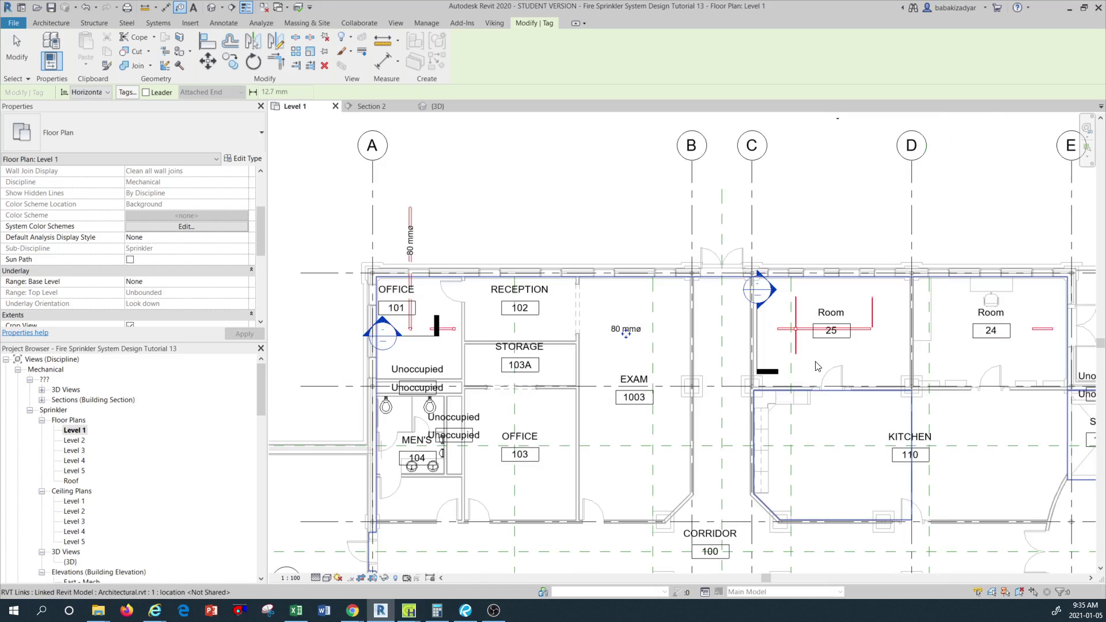
{"action": "scroll", "coordinate": [784, 363], "scroll_direction": "up", "scroll_amount": 1}
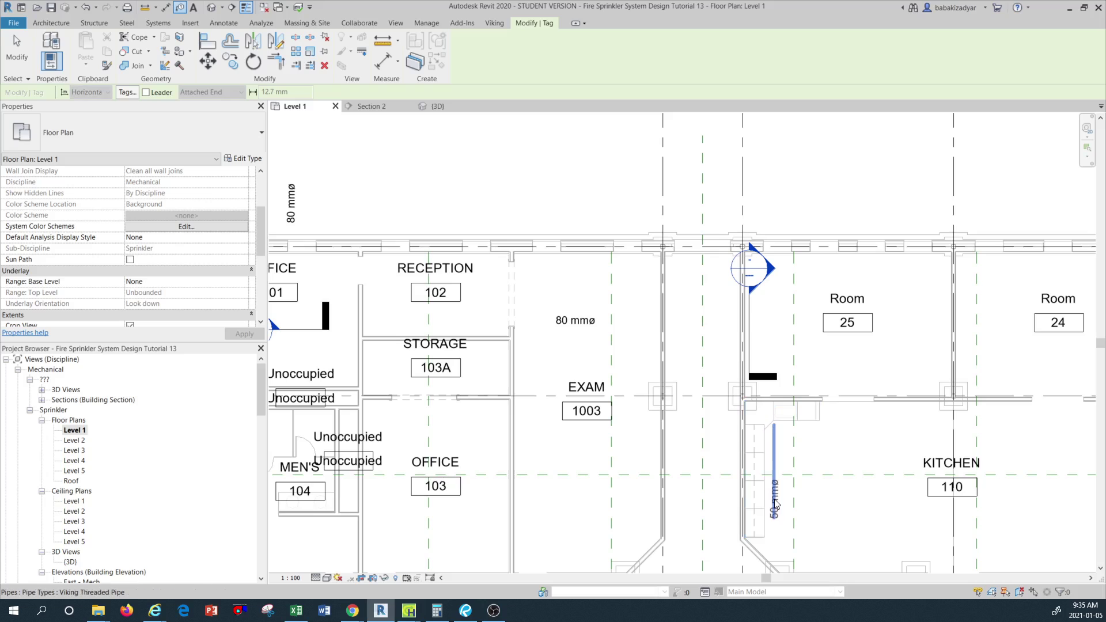
{"action": "scroll", "coordinate": [775, 504], "scroll_direction": "up", "scroll_amount": 2}
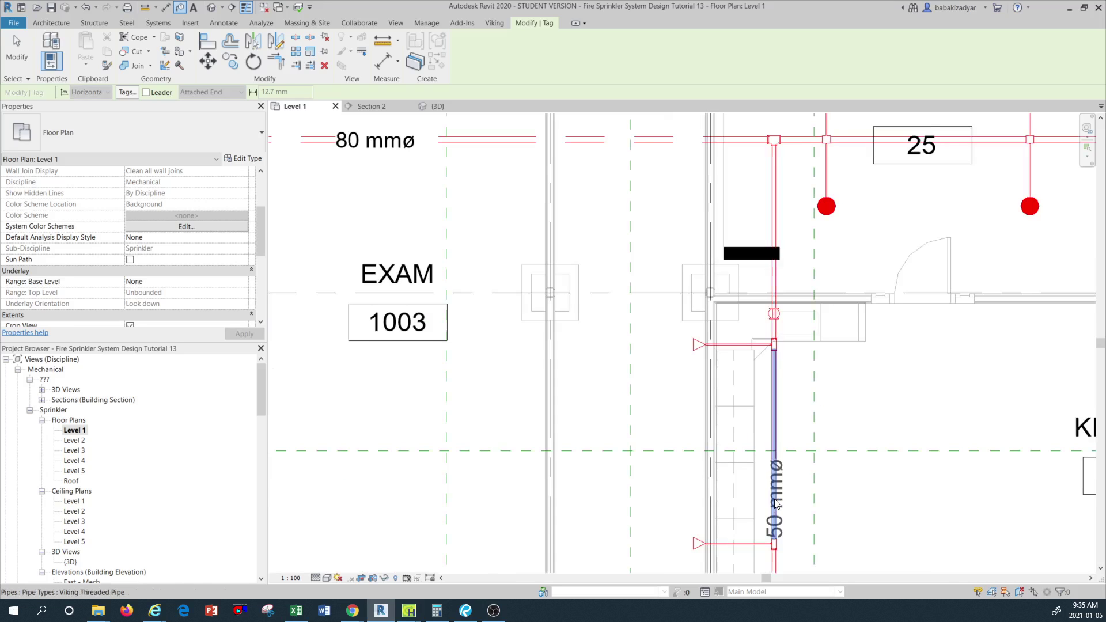
{"action": "scroll", "coordinate": [536, 387], "scroll_direction": "down", "scroll_amount": 1}
{"action": "scroll", "coordinate": [536, 387], "scroll_direction": "down", "scroll_amount": 2}
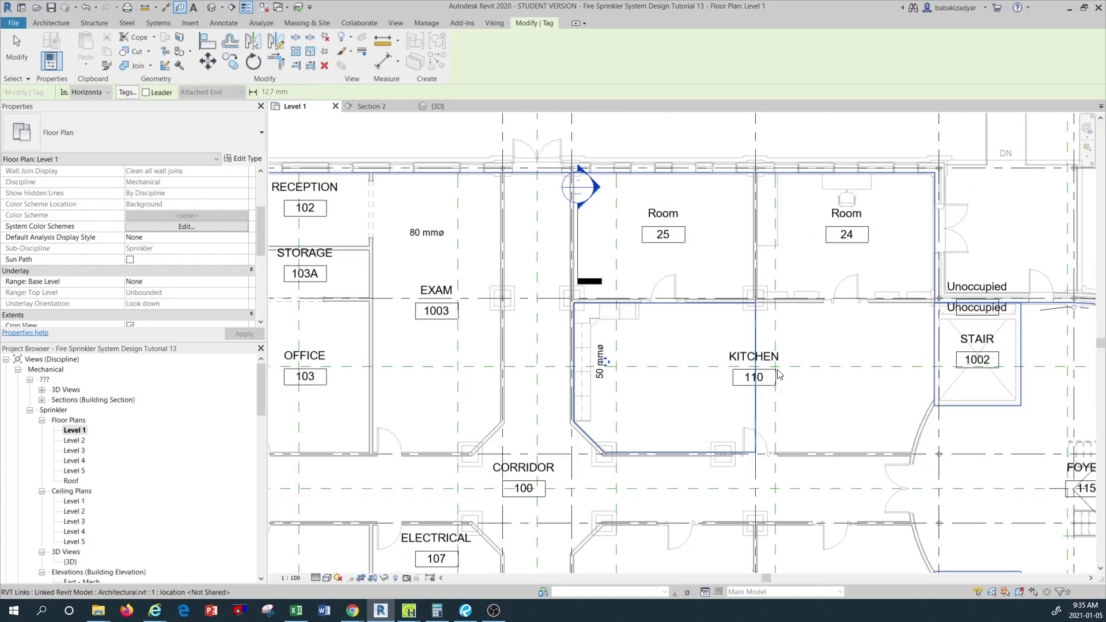
Step: Tag the sizes of the main pipe segment between Rooms 25 and 24 and the upper right sprinkler branch in Room 25
{"action": "scroll", "coordinate": [693, 303], "scroll_direction": "up", "scroll_amount": 2}
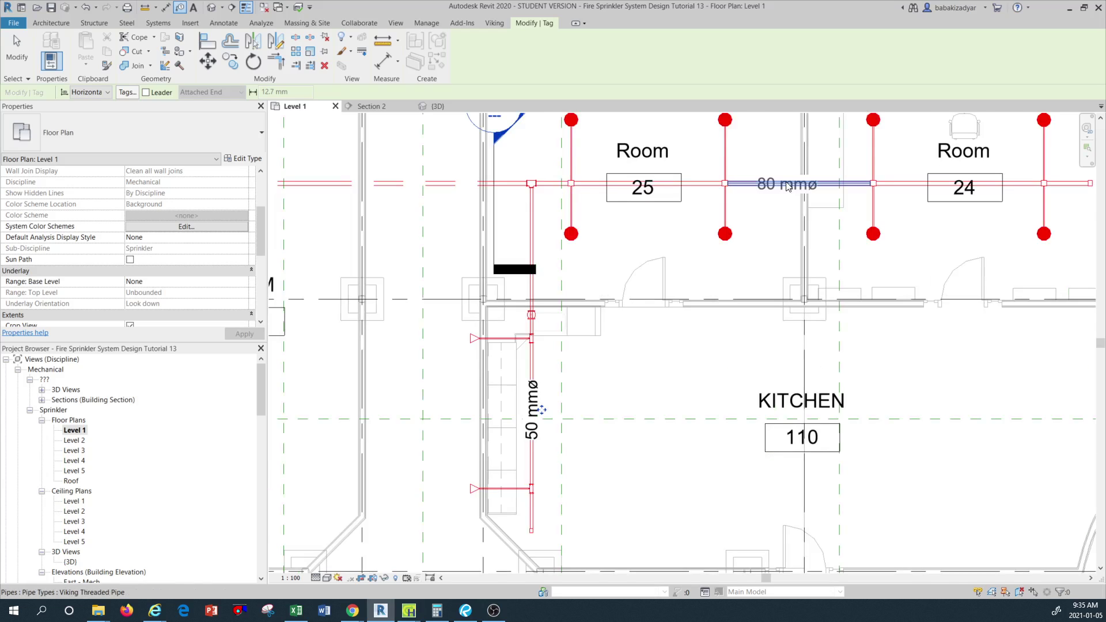
{"action": "scroll", "coordinate": [690, 251], "scroll_direction": "down", "scroll_amount": 2}
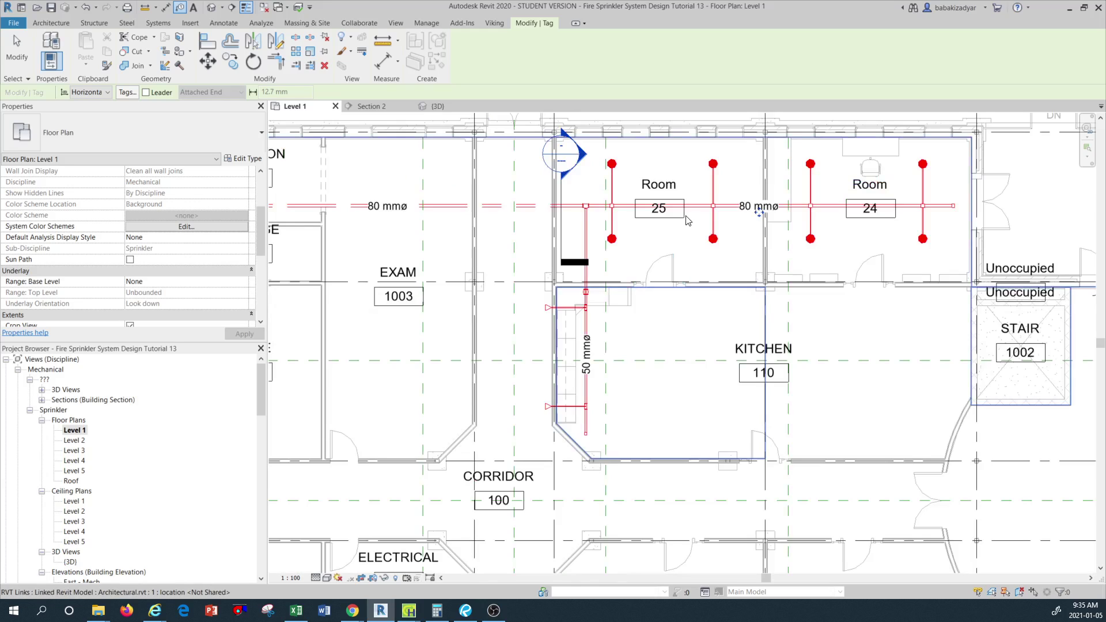
{"action": "scroll", "coordinate": [697, 183], "scroll_direction": "up", "scroll_amount": 4}
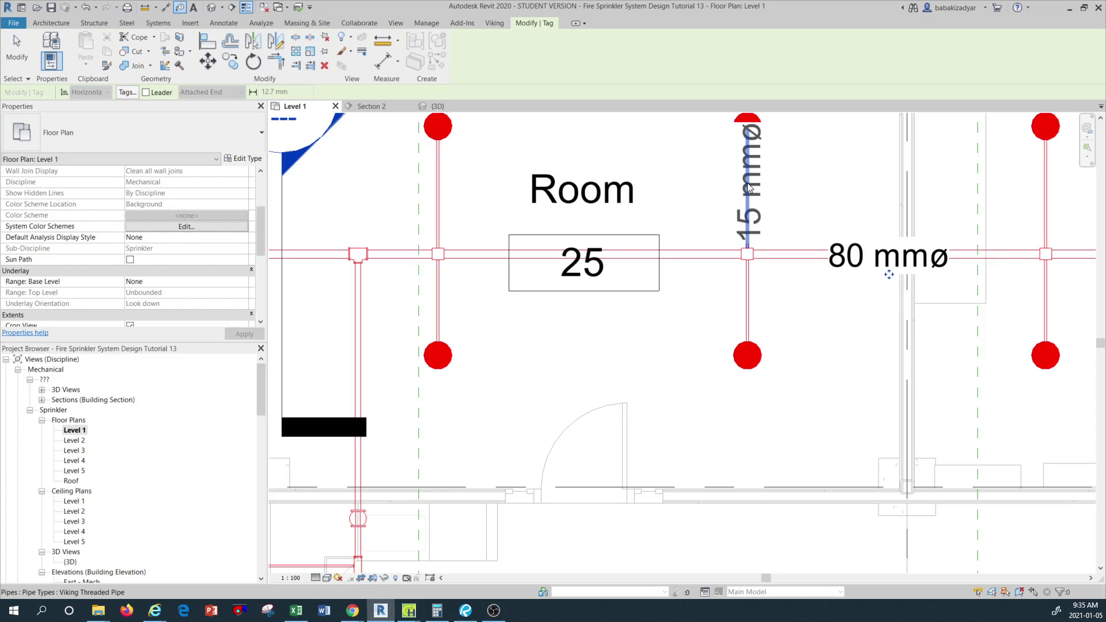
{"action": "left_click", "coordinate": [748, 182]}
{"action": "key", "text": "Escape"}
{"action": "scroll", "coordinate": [726, 321], "scroll_direction": "down", "scroll_amount": 2}
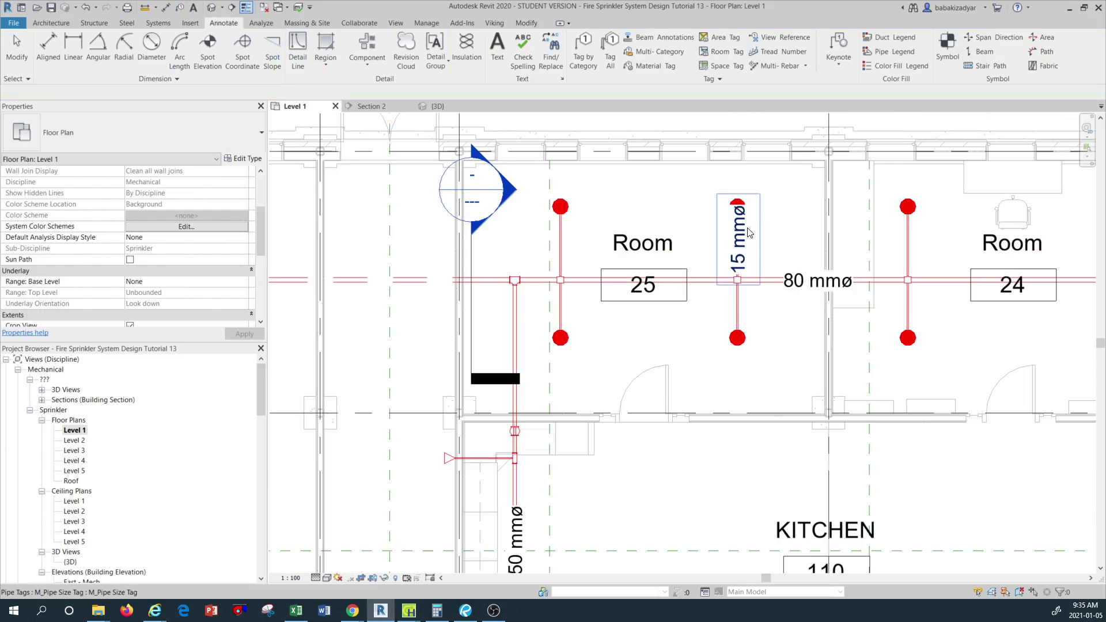
Step: Examine the pipe size tags placed on the main and branch pipes around Exam 1003, Room 25 and Kitchen 110
{"action": "scroll", "coordinate": [749, 233], "scroll_direction": "up", "scroll_amount": 2}
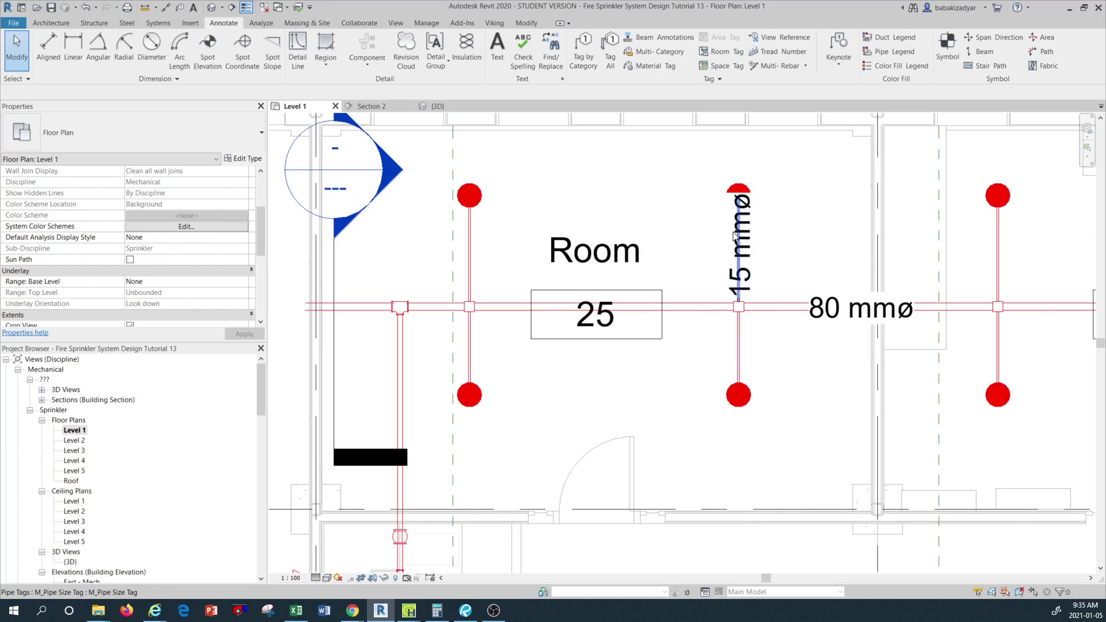
{"action": "scroll", "coordinate": [663, 253], "scroll_direction": "down", "scroll_amount": 3}
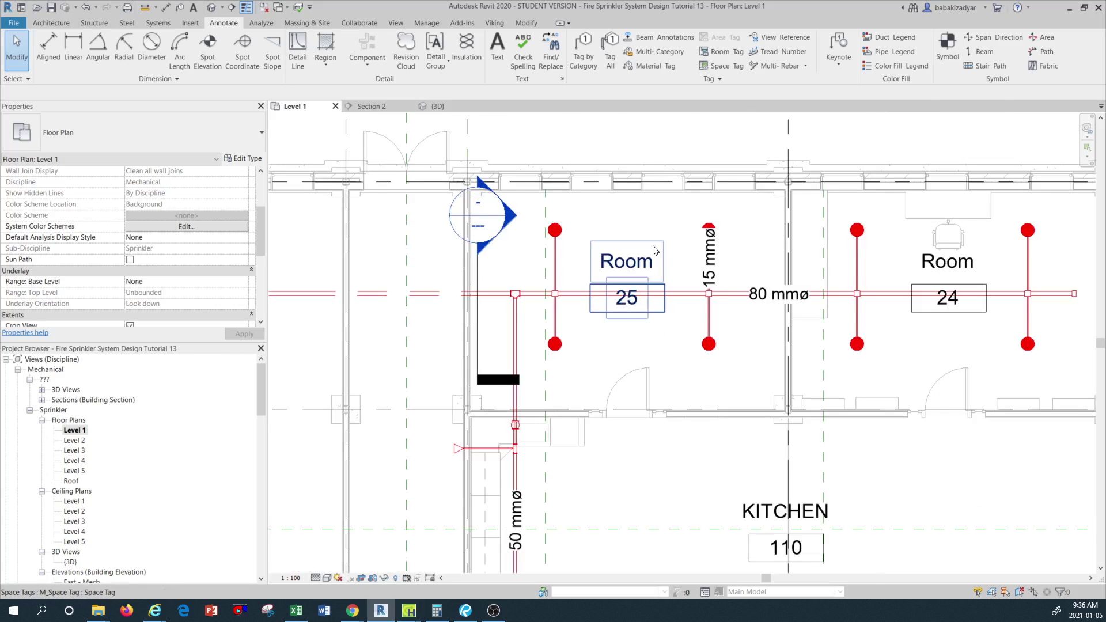
{"action": "scroll", "coordinate": [655, 253], "scroll_direction": "down", "scroll_amount": 3}
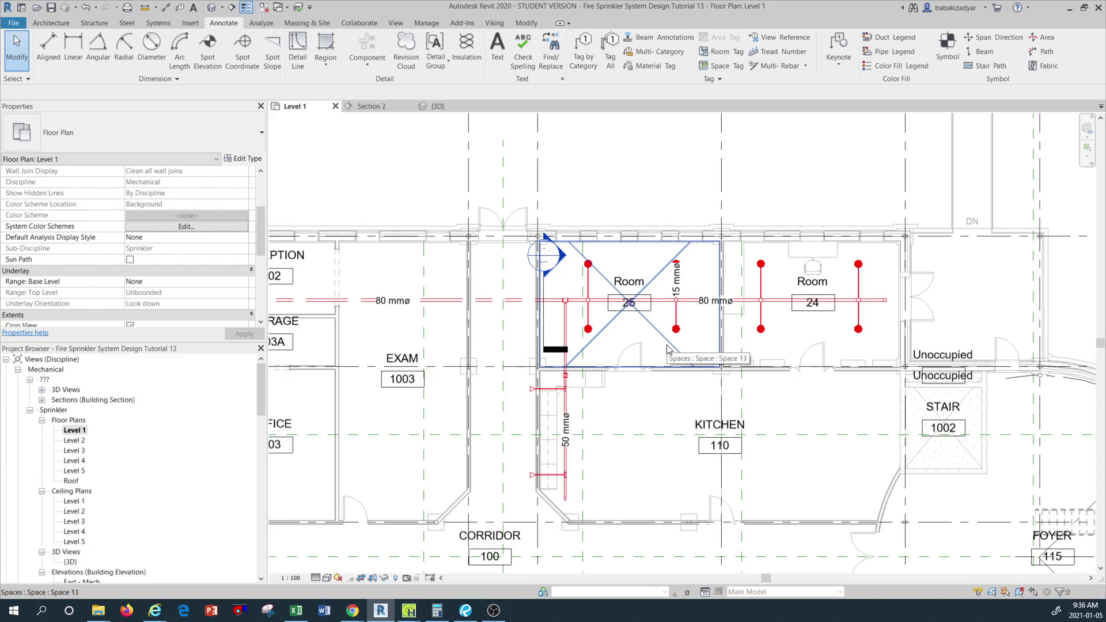
{"action": "scroll", "coordinate": [586, 458], "scroll_direction": "up", "scroll_amount": 2}
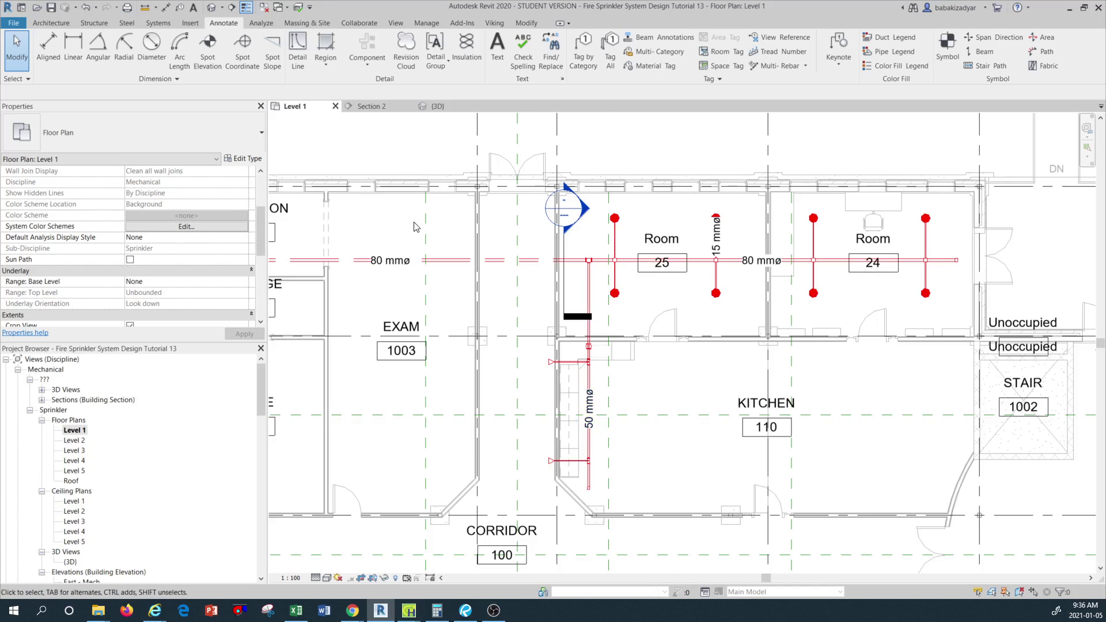
{"action": "scroll", "coordinate": [414, 227], "scroll_direction": "up", "scroll_amount": 2}
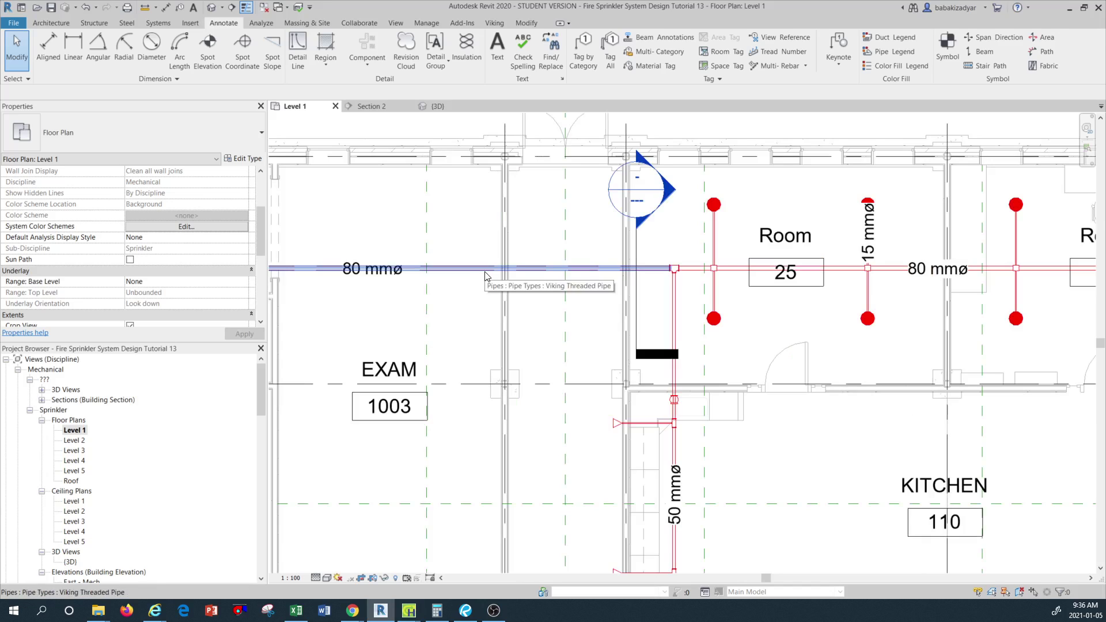
{"action": "scroll", "coordinate": [485, 277], "scroll_direction": "down", "scroll_amount": 2}
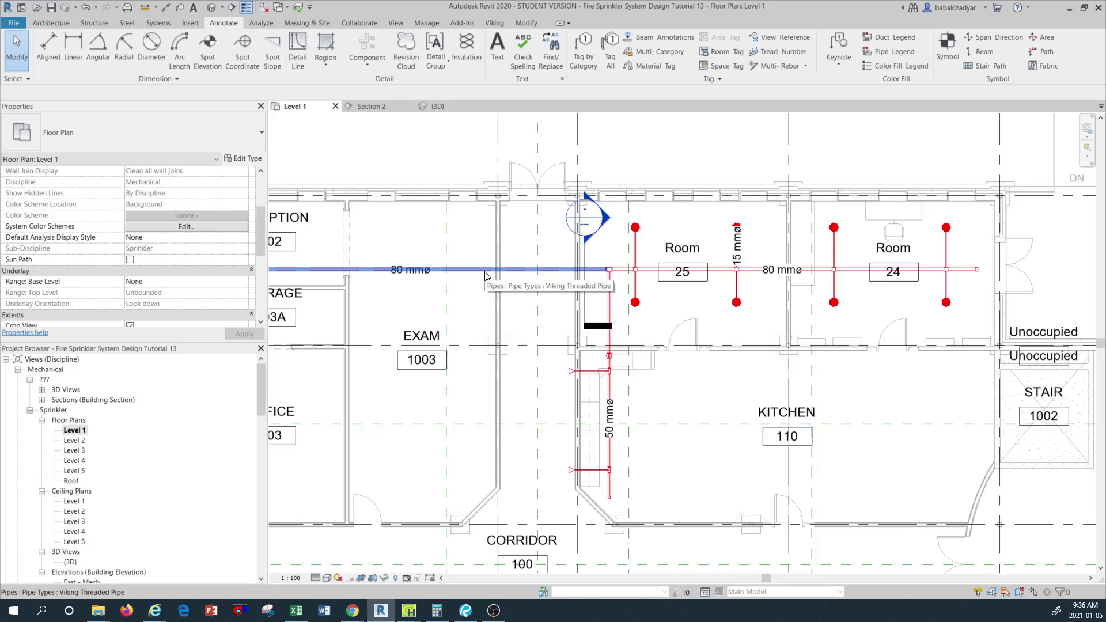
{"action": "scroll", "coordinate": [485, 277], "scroll_direction": "down", "scroll_amount": 2}
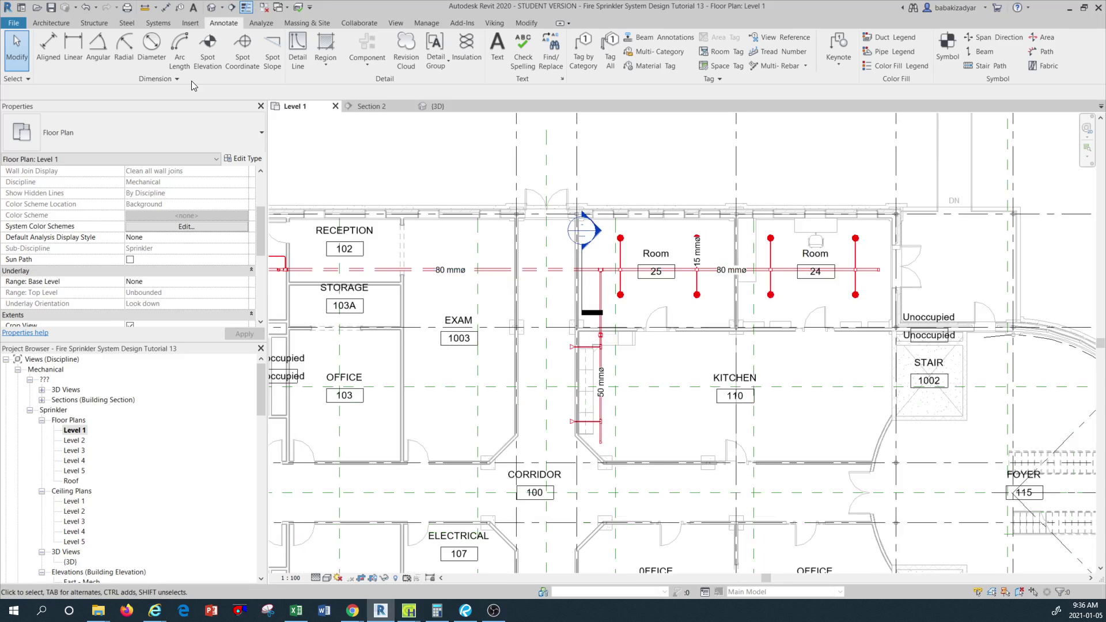
Step: Restart tagging by category and set the loaded tag for Pipes/Pipe Placeholders to M_Piping System Abbreviation Tag
{"action": "left_click", "coordinate": [179, 8]}
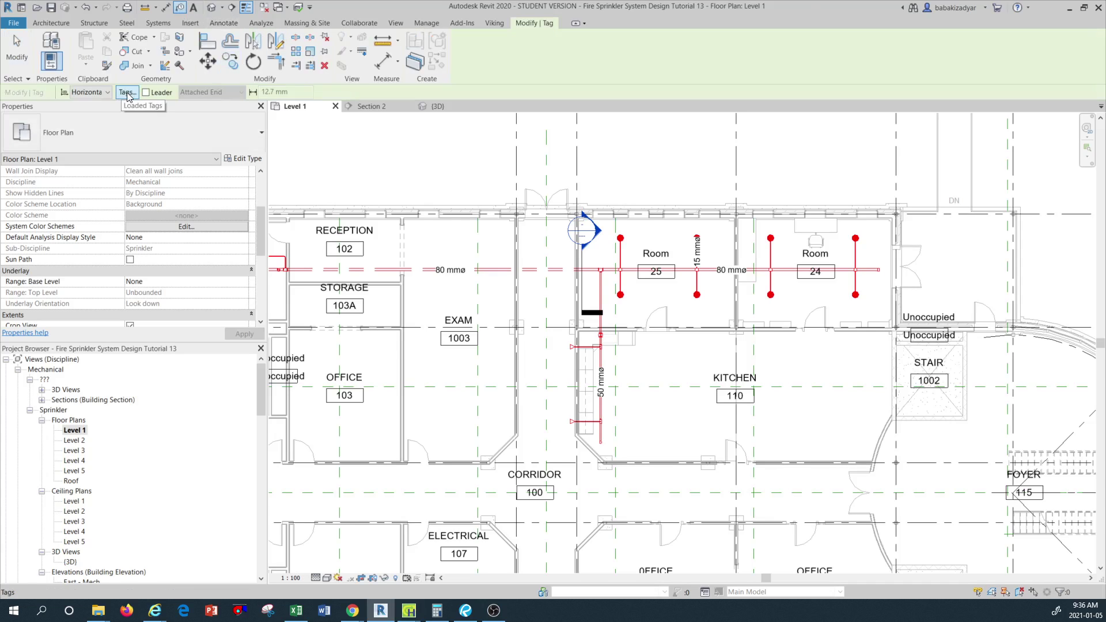
{"action": "left_click", "coordinate": [128, 94]}
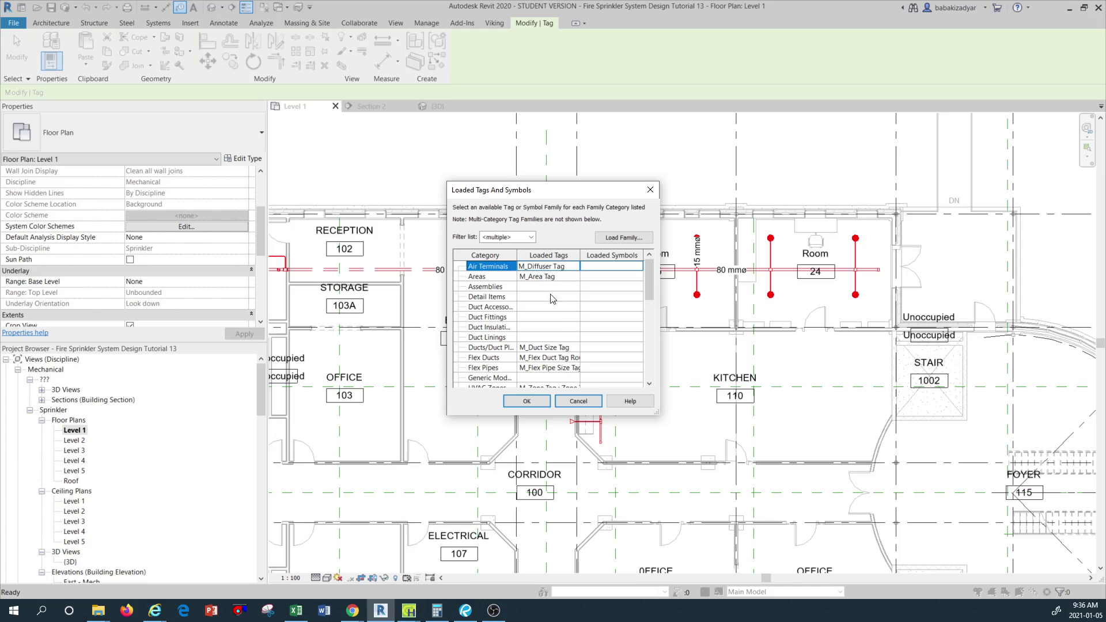
{"action": "scroll", "coordinate": [544, 317], "scroll_direction": "down", "scroll_amount": 8}
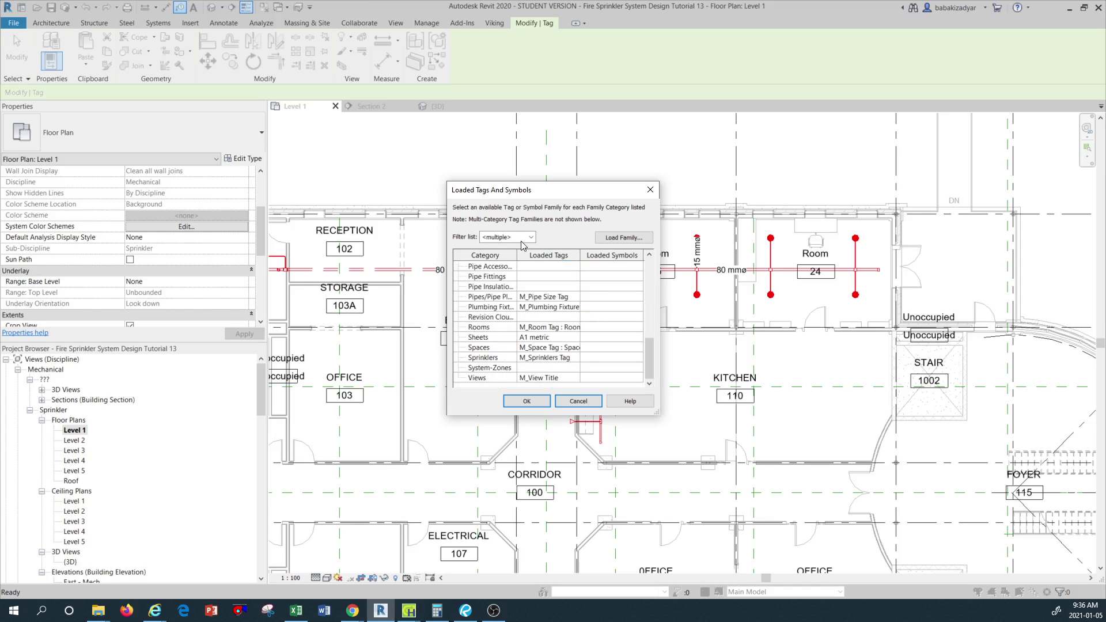
{"action": "left_click", "coordinate": [522, 240]}
{"action": "left_click_drag", "start_coordinate": [517, 253], "coordinate": [573, 254]}
{"action": "left_click", "coordinate": [596, 297]}
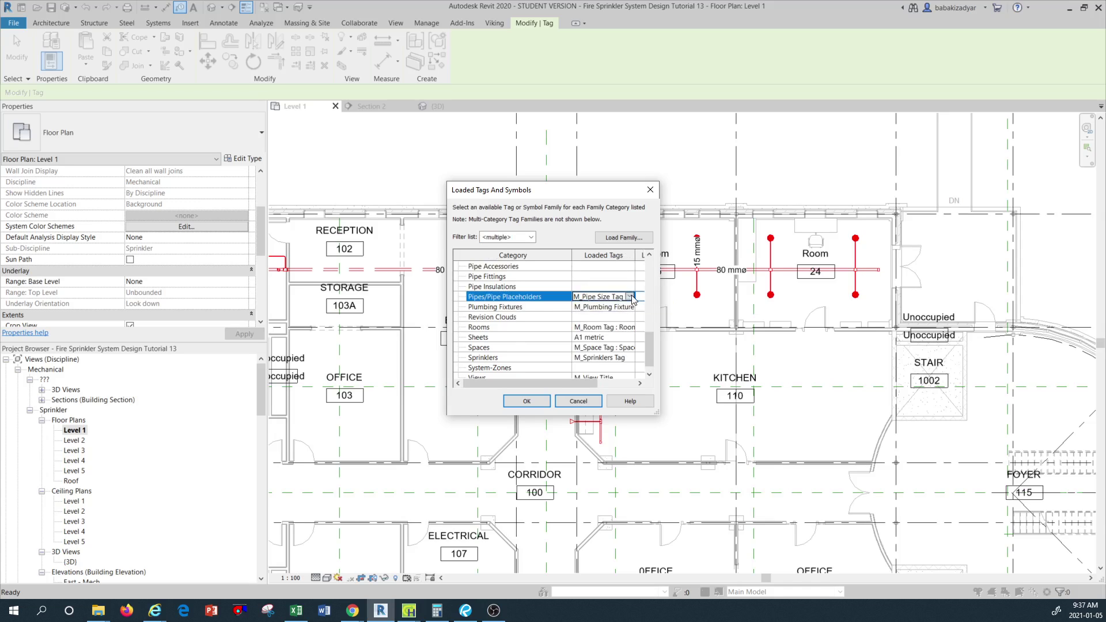
{"action": "left_click", "coordinate": [631, 297]}
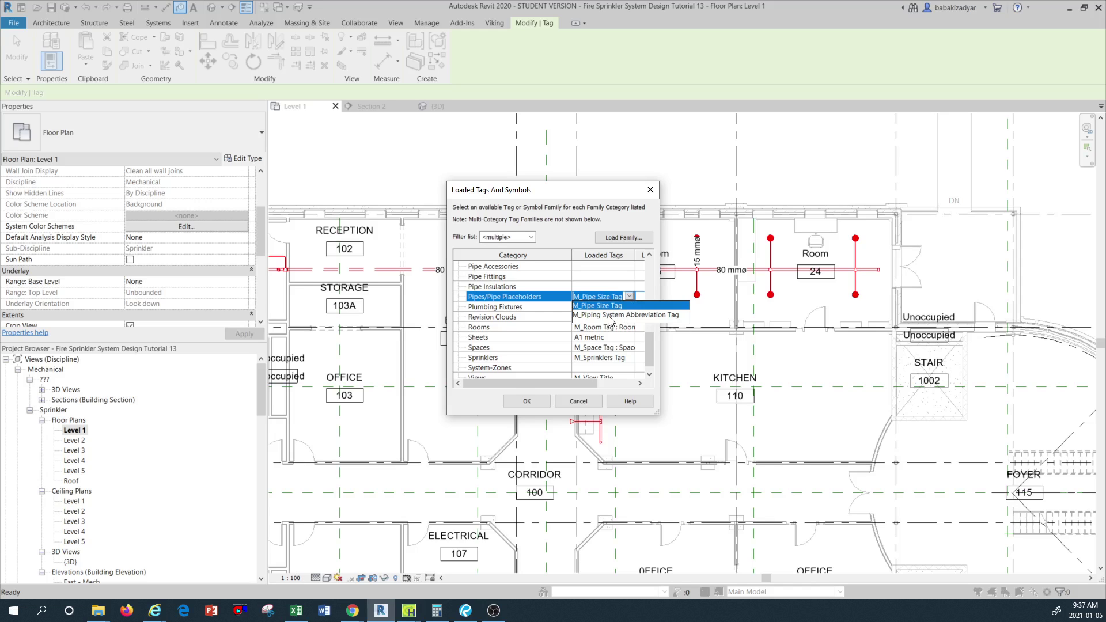
{"action": "left_click", "coordinate": [639, 315]}
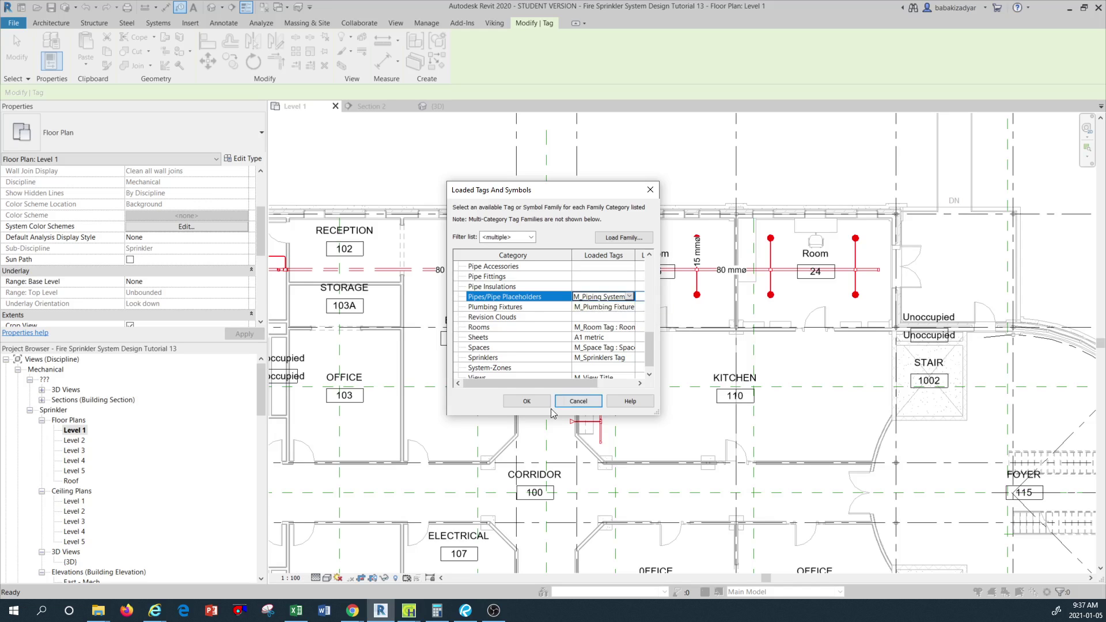
{"action": "left_click", "coordinate": [531, 400]}
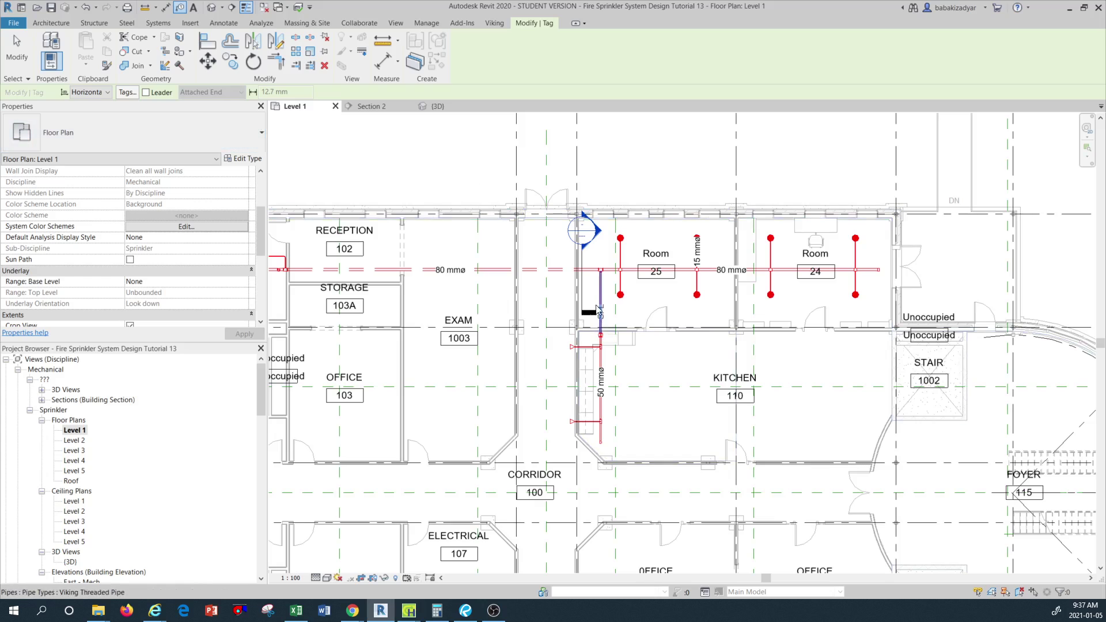
{"action": "scroll", "coordinate": [574, 294], "scroll_direction": "up", "scroll_amount": 3}
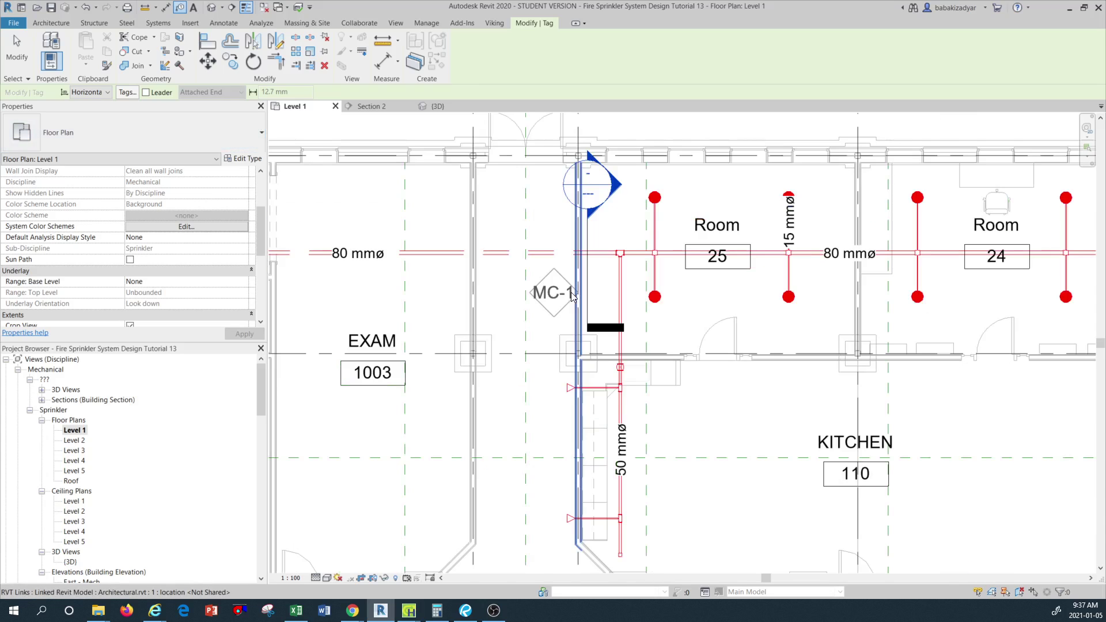
Step: Tag the system abbreviation on the main pipe between Exam 1003 and Room 25 and on the vertical branch pipe inside Room 25
{"action": "left_click", "coordinate": [512, 253]}
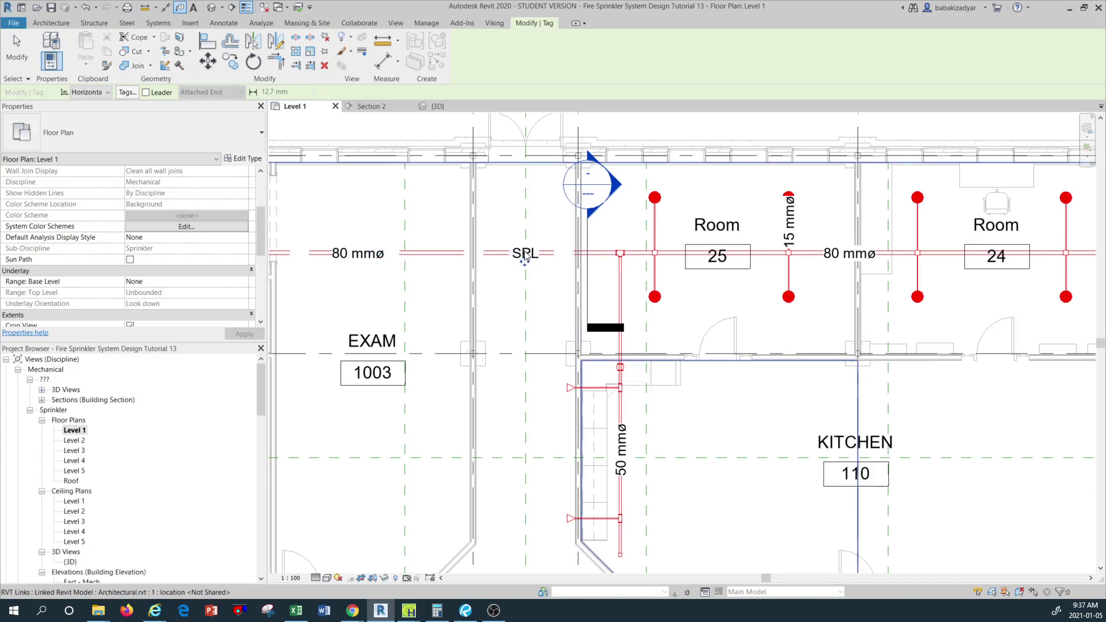
{"action": "scroll", "coordinate": [542, 269], "scroll_direction": "up", "scroll_amount": 5}
{"action": "scroll", "coordinate": [559, 268], "scroll_direction": "down", "scroll_amount": 5}
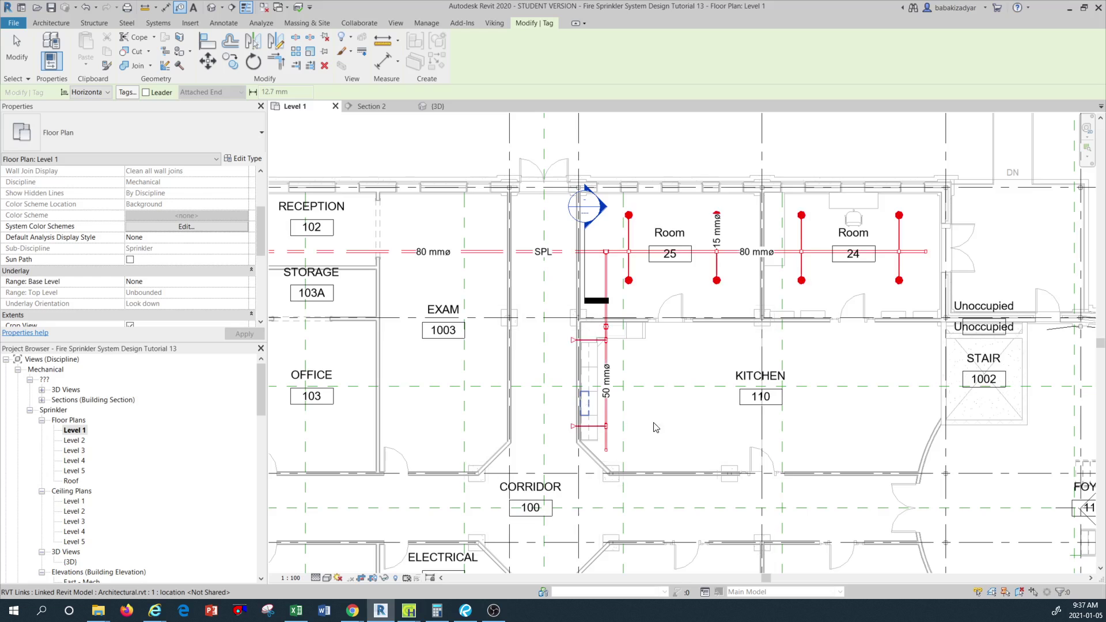
{"action": "scroll", "coordinate": [600, 277], "scroll_direction": "up", "scroll_amount": 3}
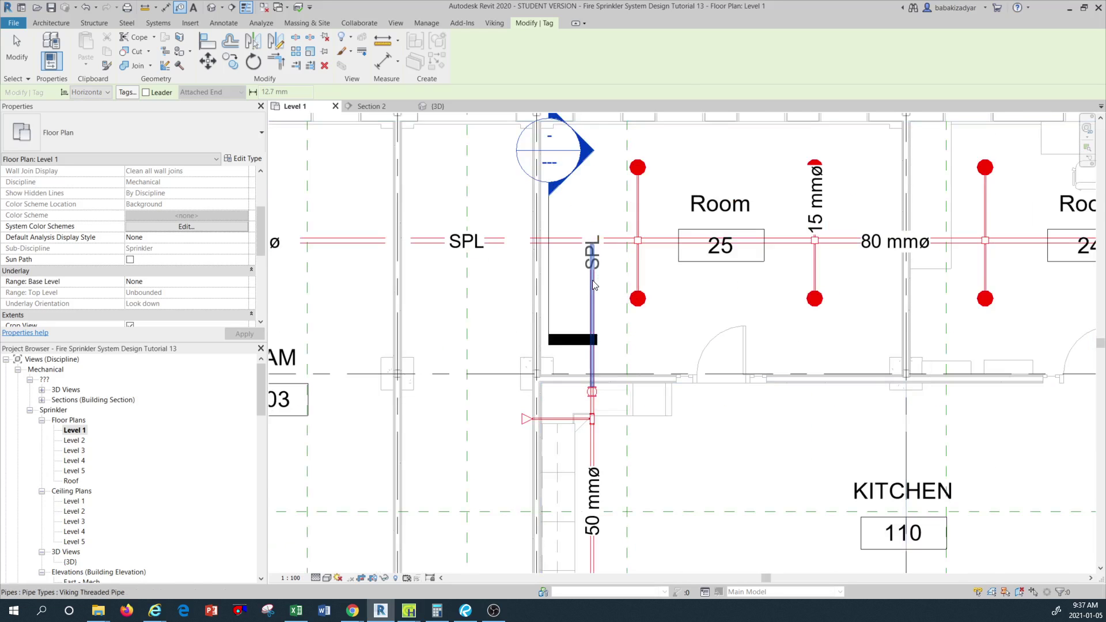
{"action": "left_click_drag", "start_coordinate": [599, 276], "coordinate": [600, 308]}
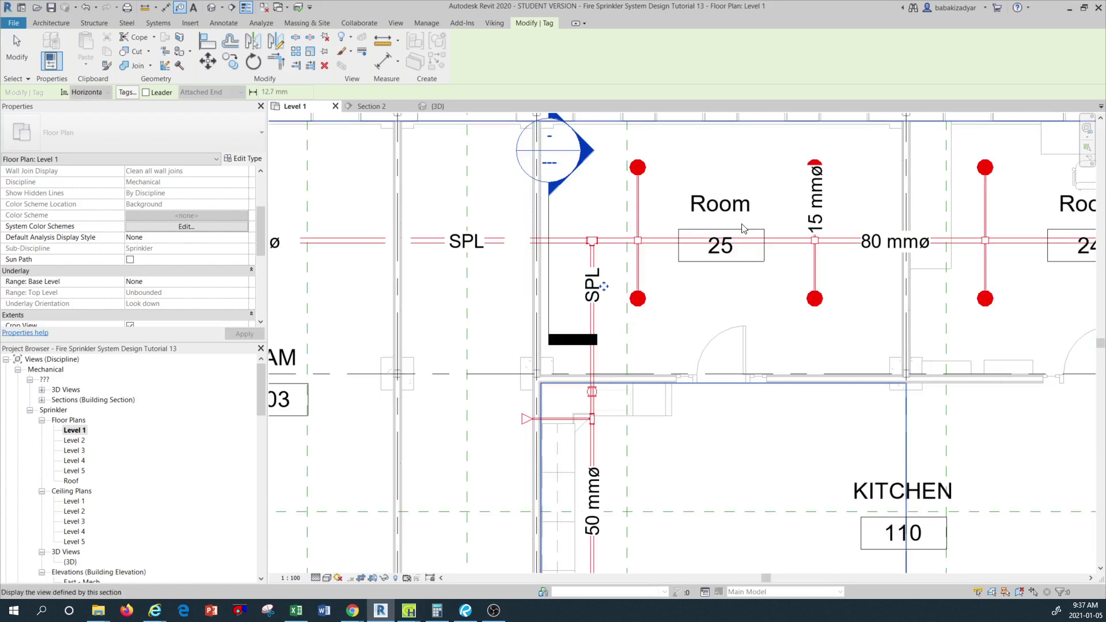
{"action": "scroll", "coordinate": [662, 254], "scroll_direction": "down", "scroll_amount": 3}
{"action": "left_click", "coordinate": [499, 303]}
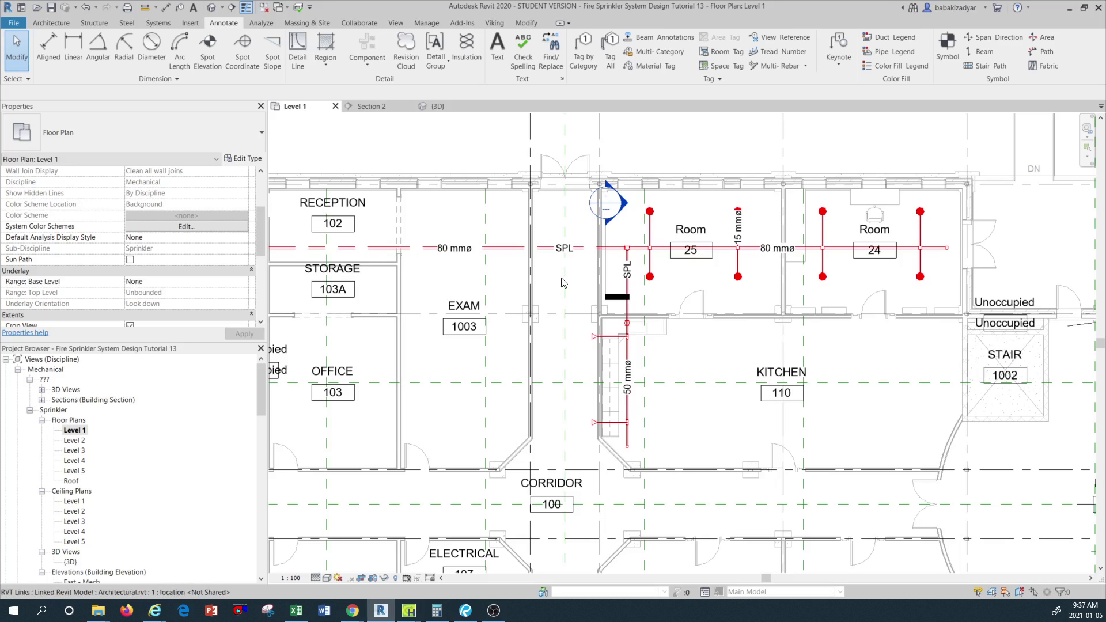
Step: Move the Room 25 space tag upward so that it sits clear of the main sprinkler pipe
{"action": "scroll", "coordinate": [588, 270], "scroll_direction": "down", "scroll_amount": 2}
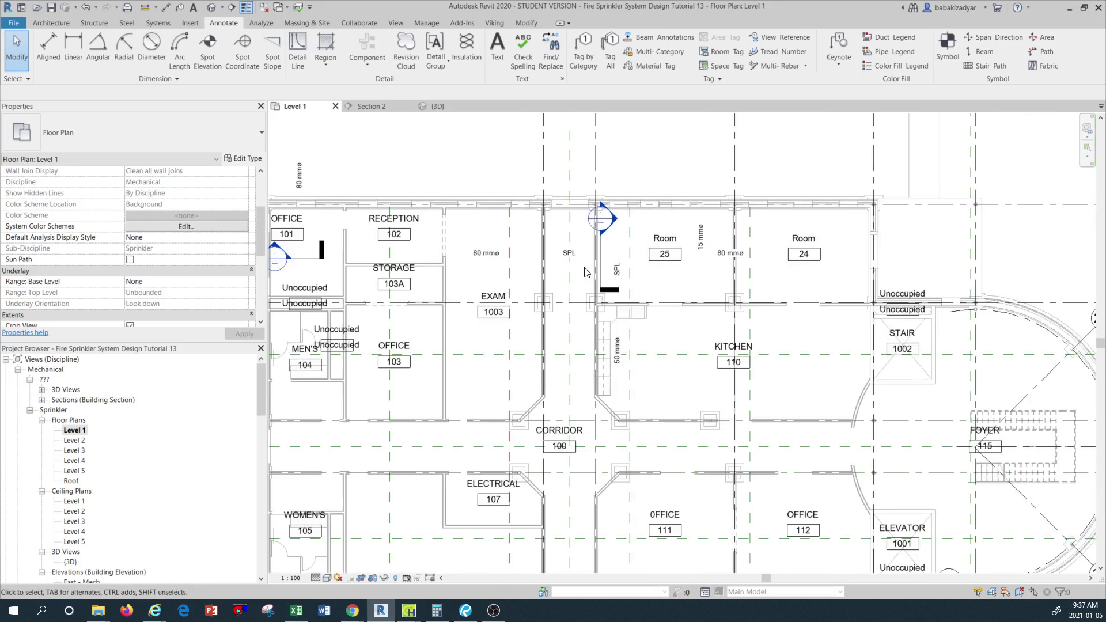
{"action": "scroll", "coordinate": [675, 230], "scroll_direction": "up", "scroll_amount": 4}
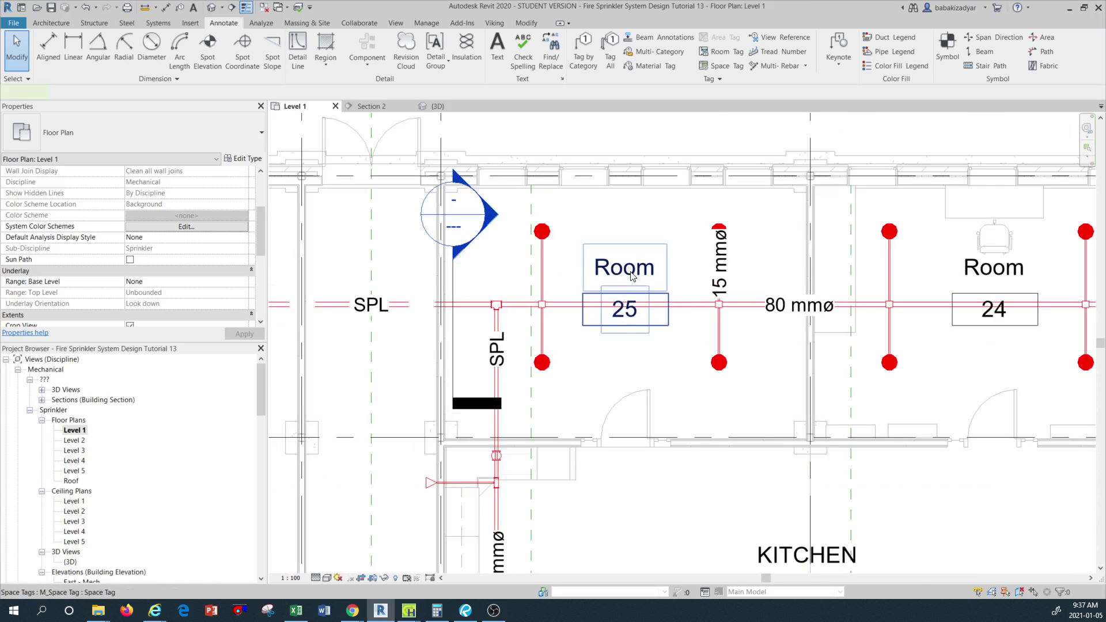
{"action": "left_click", "coordinate": [632, 276]}
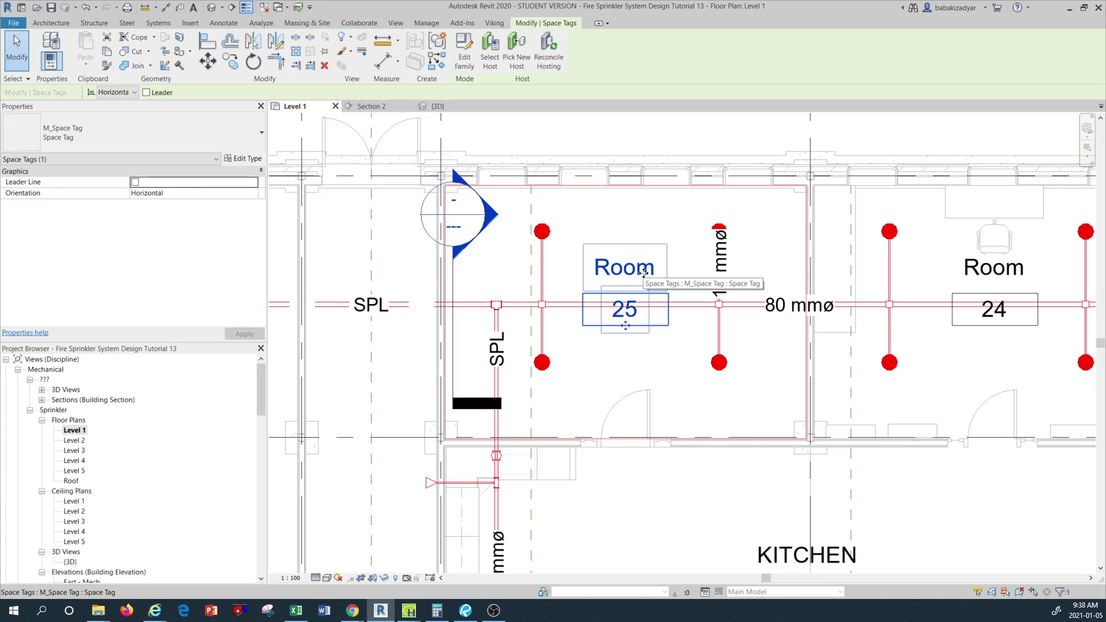
{"action": "key", "text": "Up"}
{"action": "key", "text": "Up"}
{"action": "key", "text": "Up"}
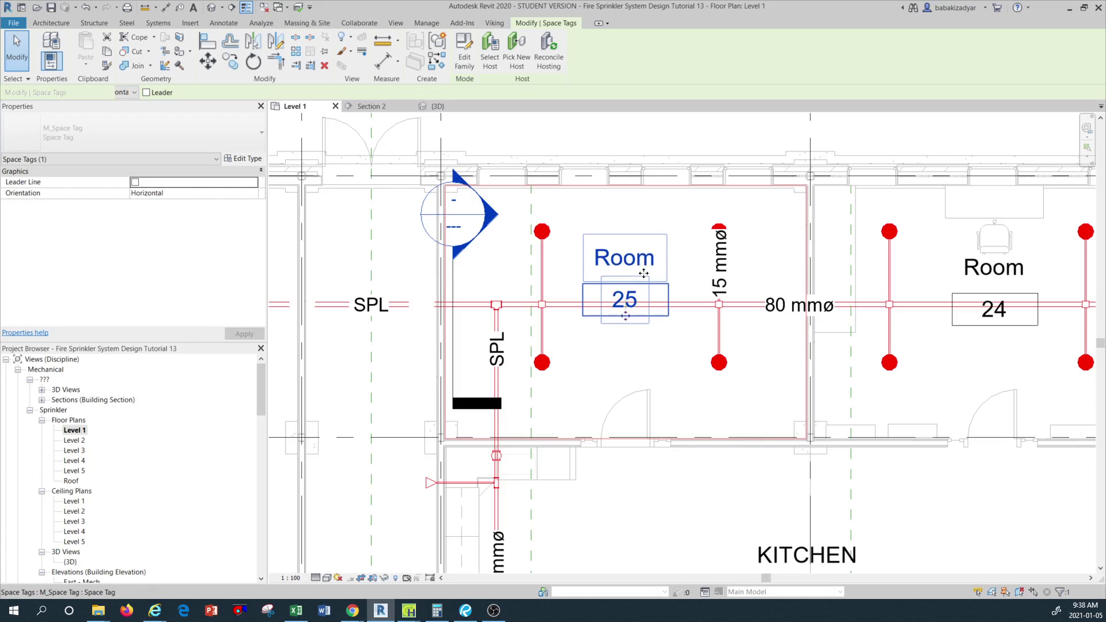
{"action": "key", "text": "Up"}
{"action": "key", "text": "Up"}
{"action": "key", "text": "Up"}
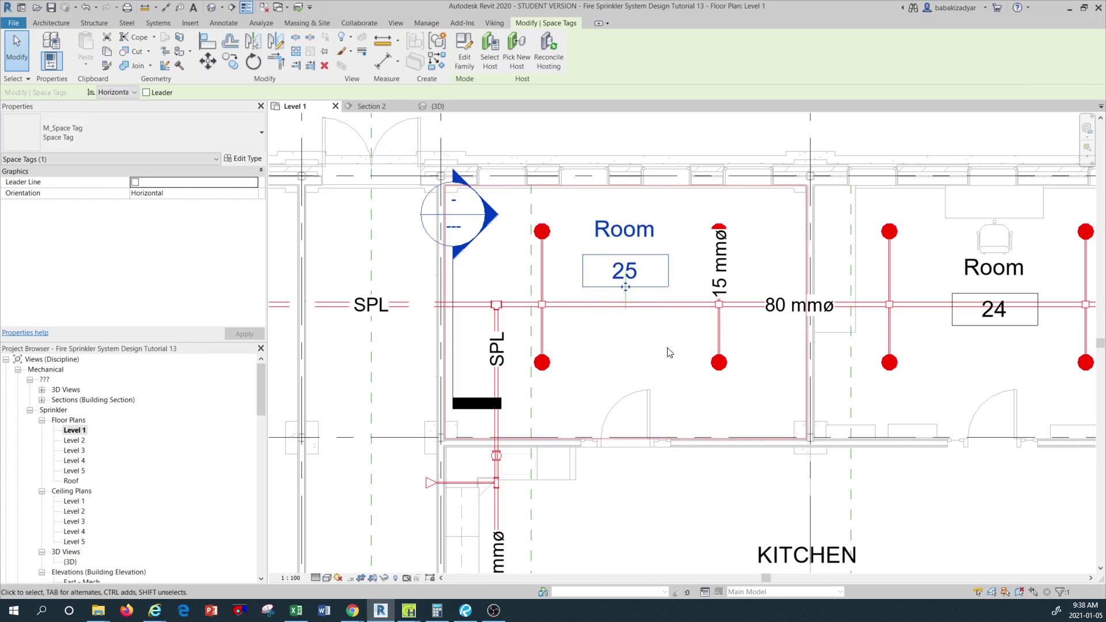
{"action": "key", "text": "Escape"}
Step: Move the Room 24 space tag downward so that it sits below the main sprinkler pipe
{"action": "left_click", "coordinate": [987, 327]}
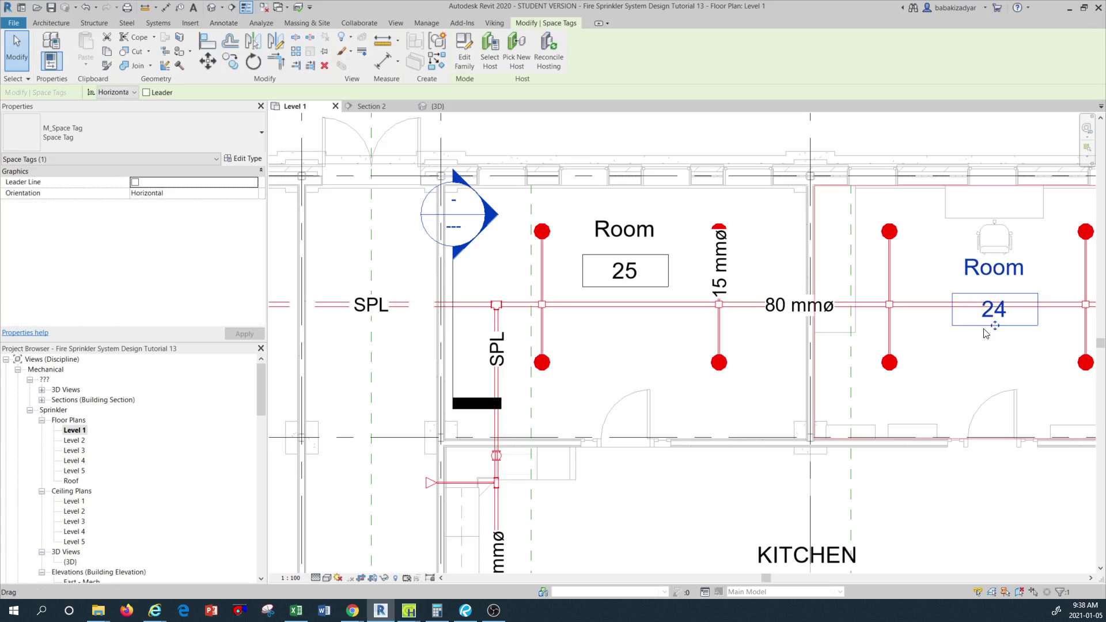
{"action": "key", "text": "Down"}
{"action": "key", "text": "Down"}
{"action": "key", "text": "Down"}
{"action": "key", "text": "Down"}
{"action": "key", "text": "Down"}
{"action": "key", "text": "Down"}
{"action": "key", "text": "Down"}
{"action": "key", "text": "Down"}
{"action": "key", "text": "Down"}
{"action": "key", "text": "Down"}
{"action": "key", "text": "Down"}
{"action": "key", "text": "Down"}
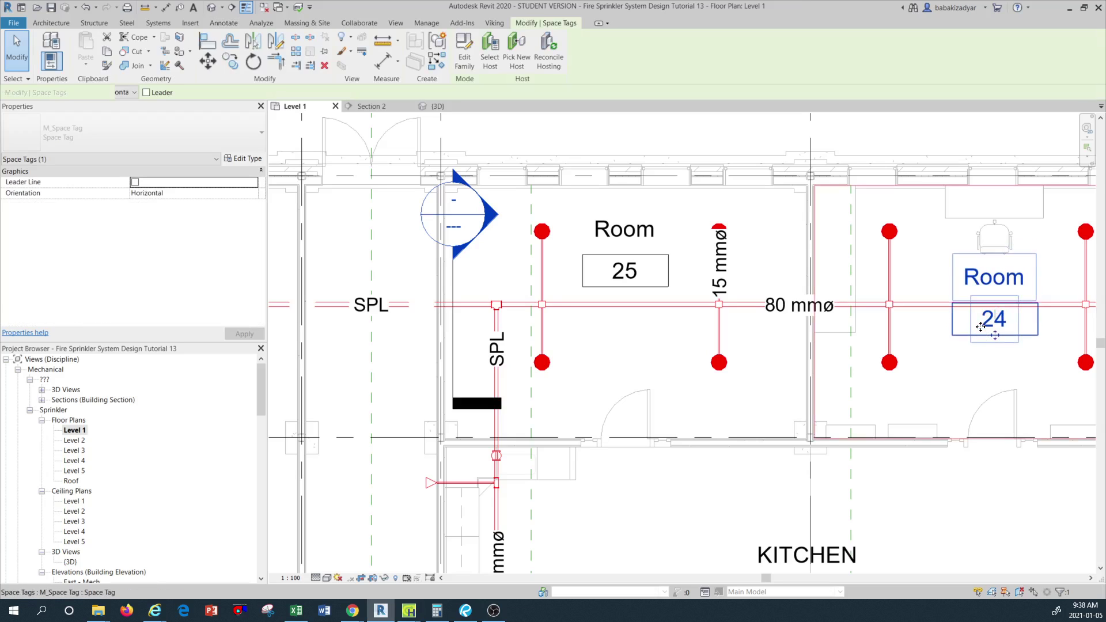
{"action": "key", "text": "Down"}
{"action": "key", "text": "Down"}
{"action": "key", "text": "Down"}
{"action": "key", "text": "Down"}
{"action": "key", "text": "Down"}
{"action": "key", "text": "Down"}
{"action": "key", "text": "Down"}
{"action": "key", "text": "Down"}
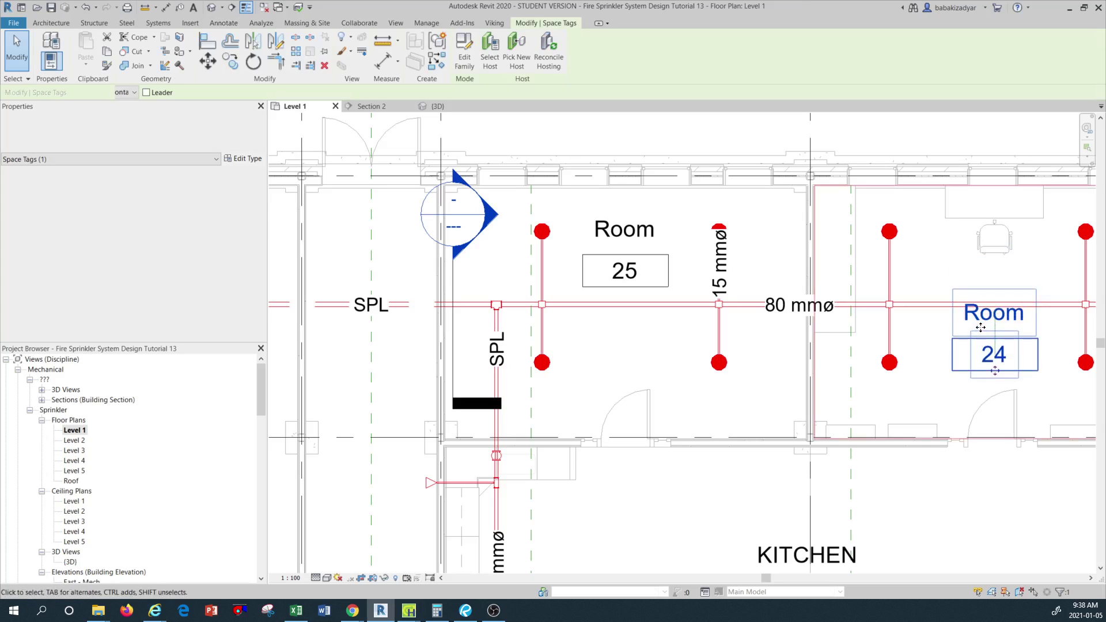
{"action": "key", "text": "Down"}
{"action": "key", "text": "Down"}
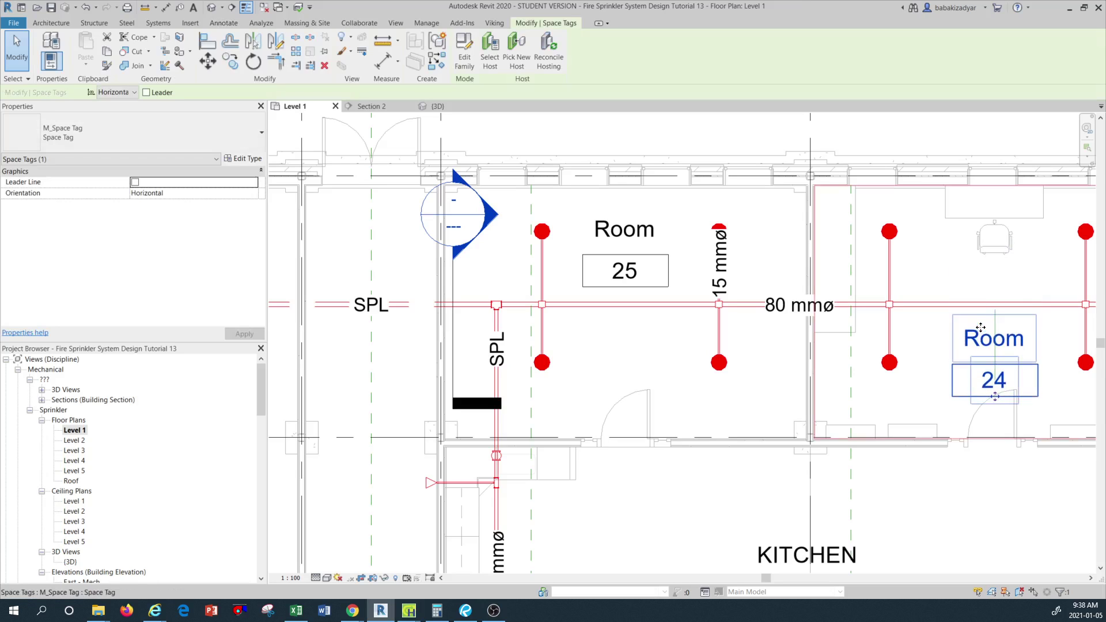
Step: Move the Office 101 space tag to the right and slightly up, clear of the riser pipe and sprinkler, and save the project
{"action": "scroll", "coordinate": [981, 361], "scroll_direction": "down", "scroll_amount": 3}
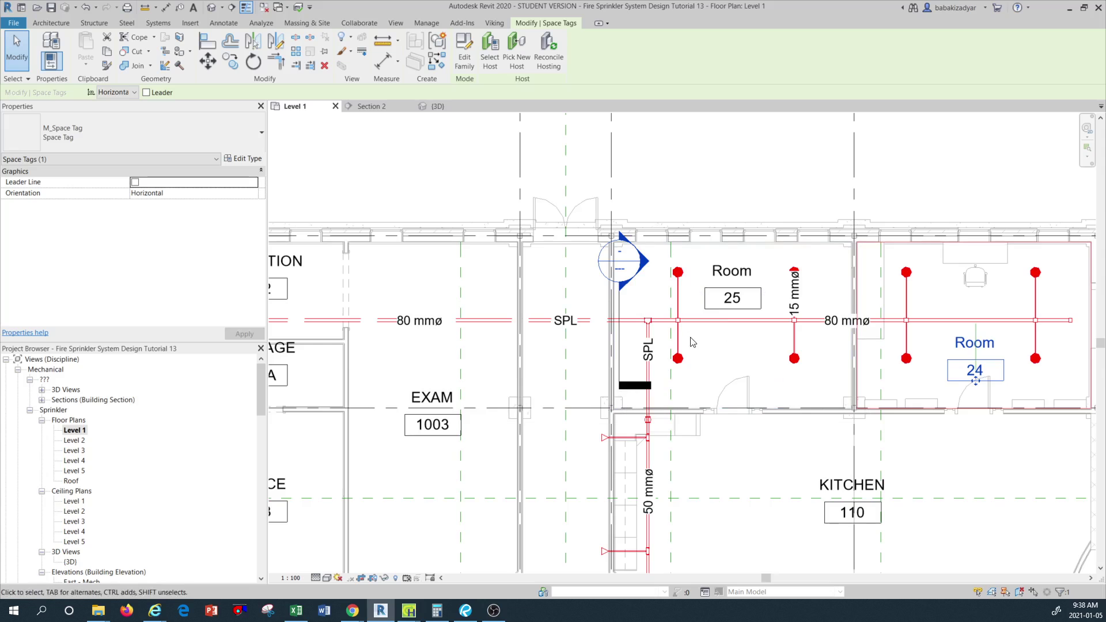
{"action": "scroll", "coordinate": [702, 355], "scroll_direction": "down", "scroll_amount": 2}
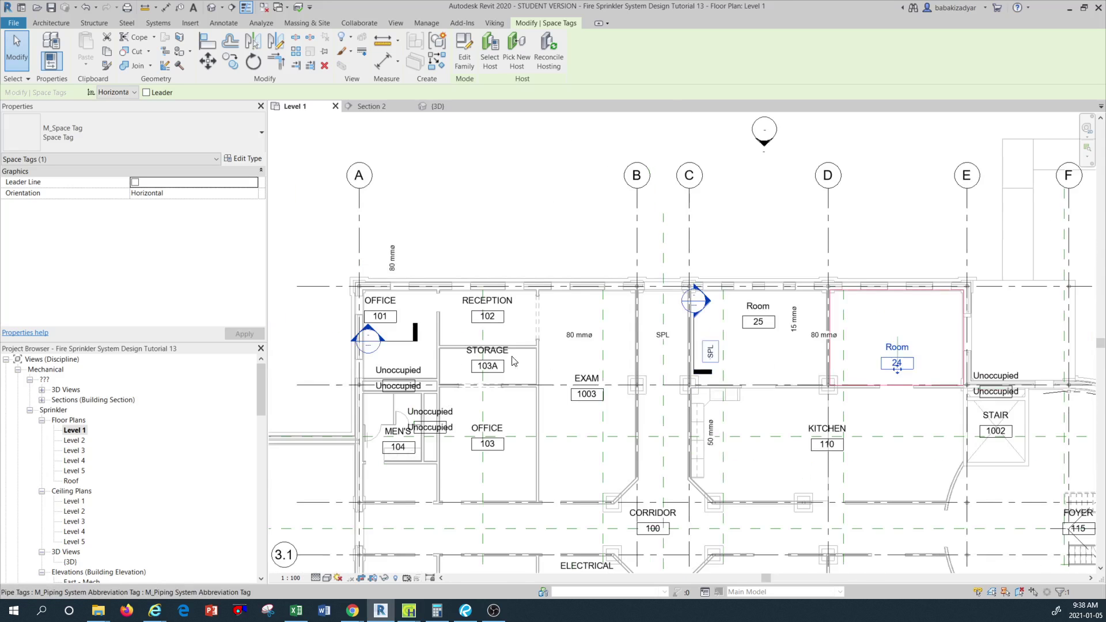
{"action": "scroll", "coordinate": [430, 333], "scroll_direction": "up", "scroll_amount": 2}
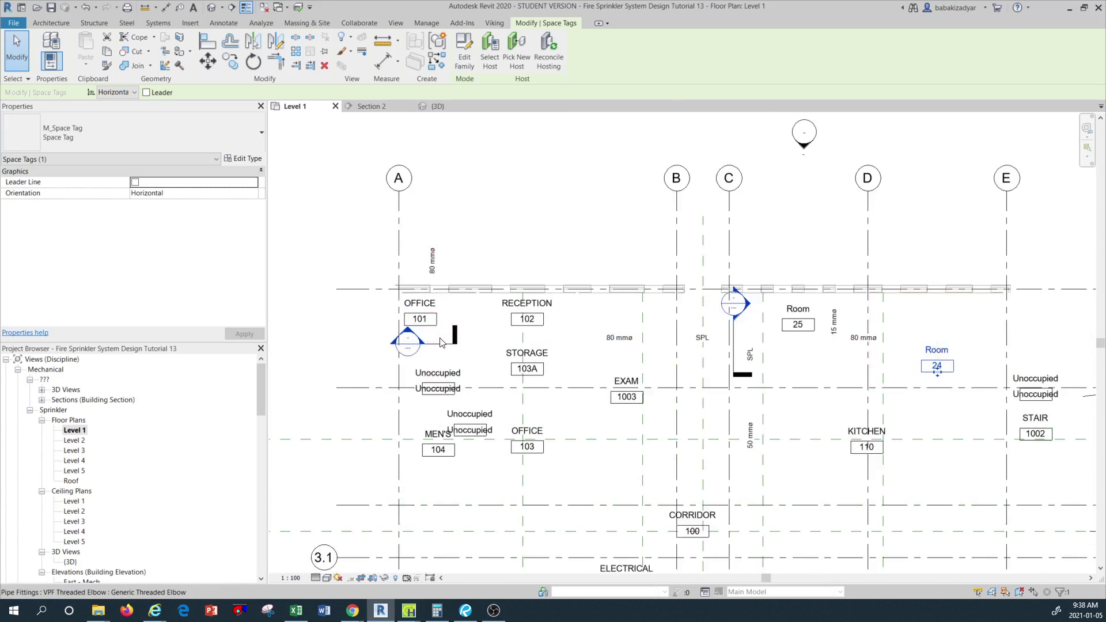
{"action": "scroll", "coordinate": [431, 337], "scroll_direction": "up", "scroll_amount": 1}
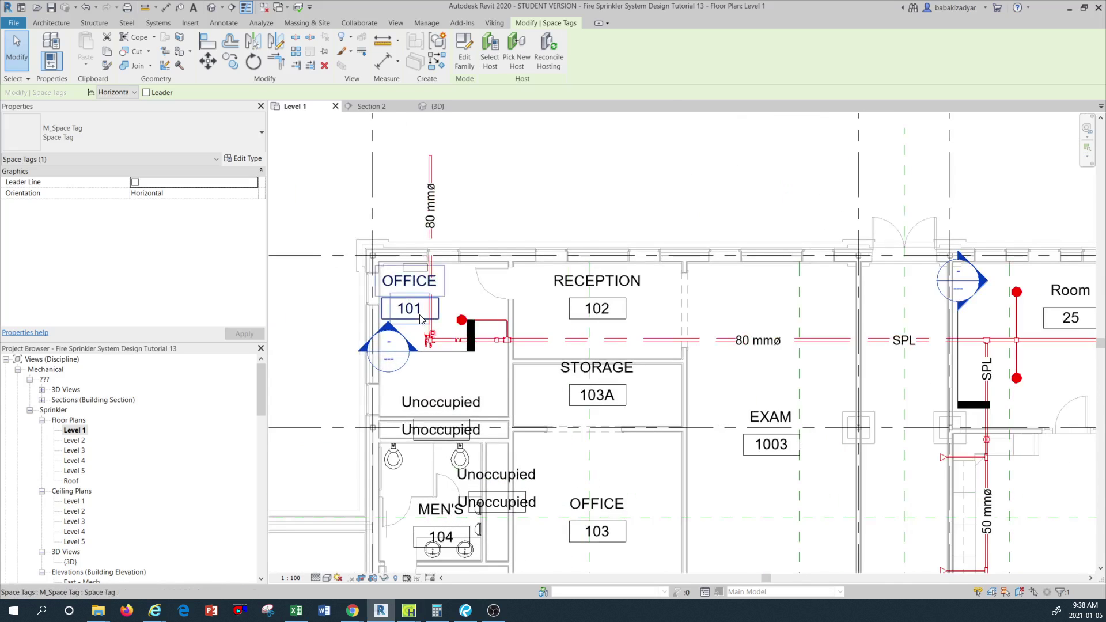
{"action": "left_click", "coordinate": [420, 319]}
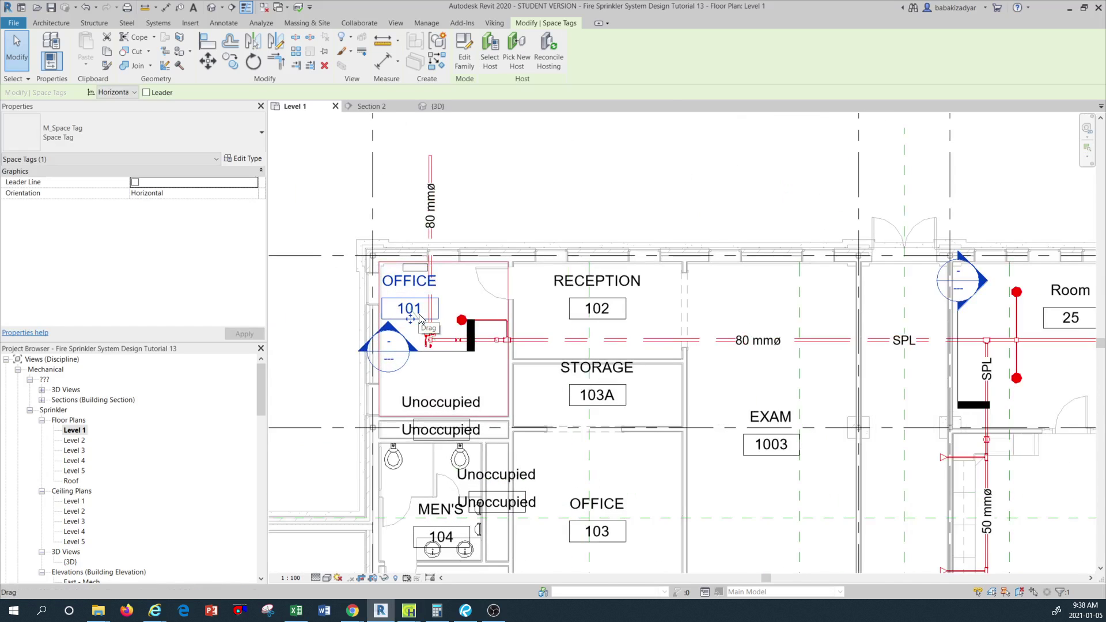
{"action": "left_click_drag", "start_coordinate": [420, 319], "coordinate": [468, 311]}
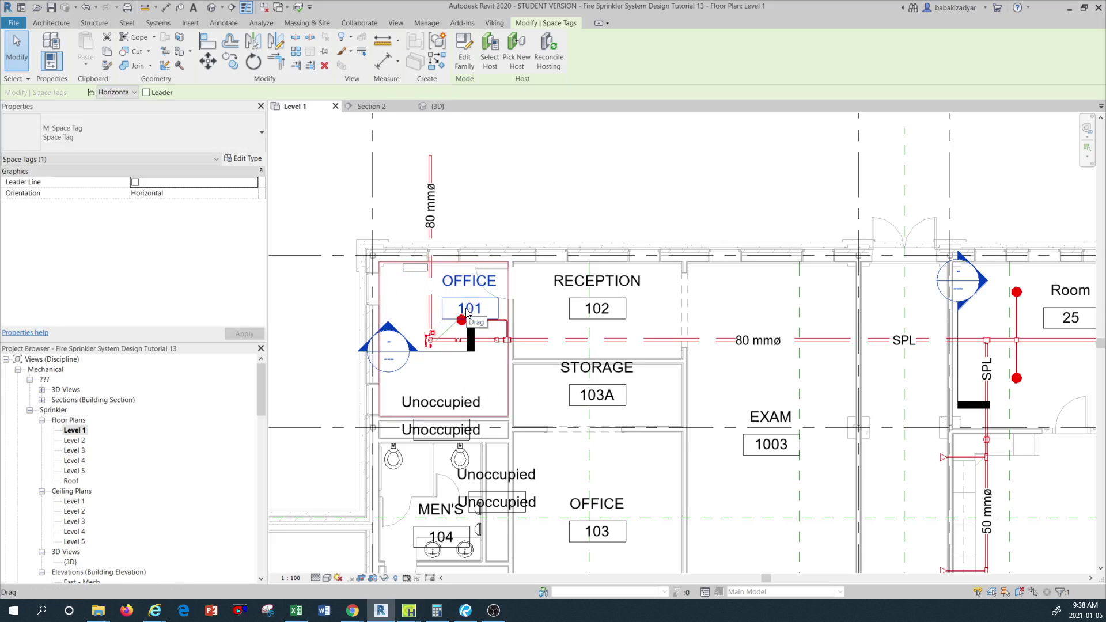
{"action": "key", "text": "Up"}
{"action": "key", "text": "Up"}
{"action": "key", "text": "Up"}
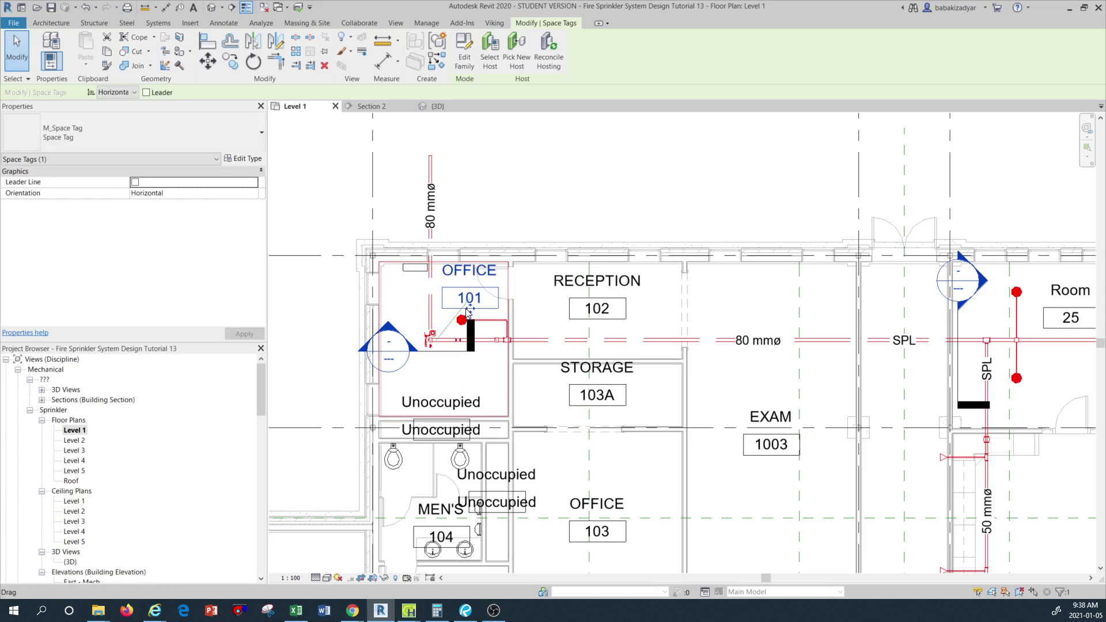
{"action": "key", "text": "Escape"}
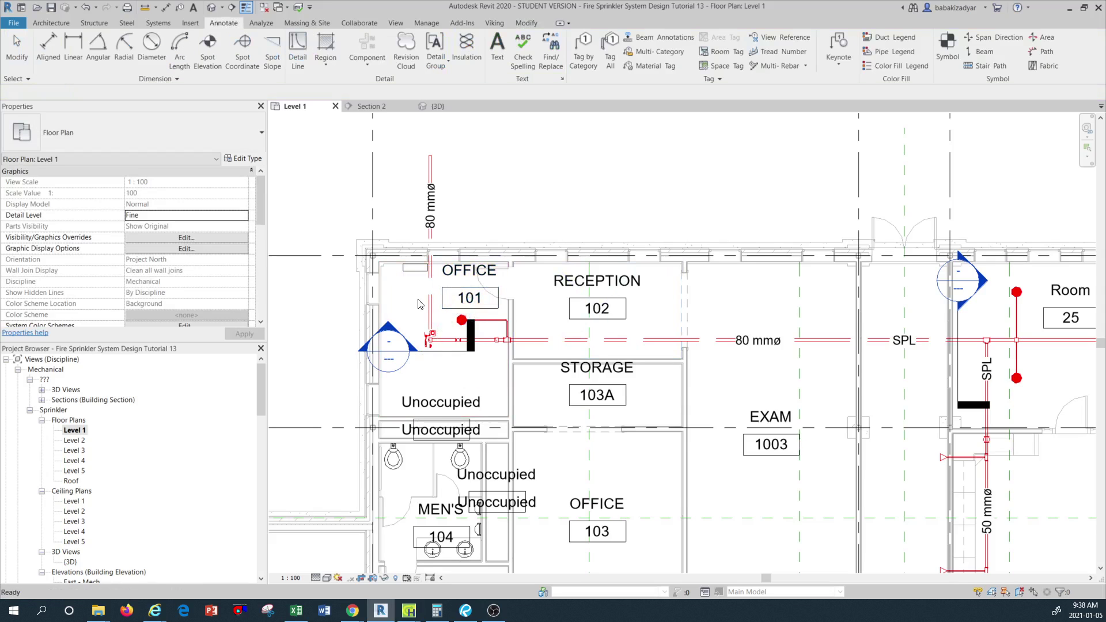
{"action": "scroll", "coordinate": [419, 305], "scroll_direction": "down", "scroll_amount": 3}
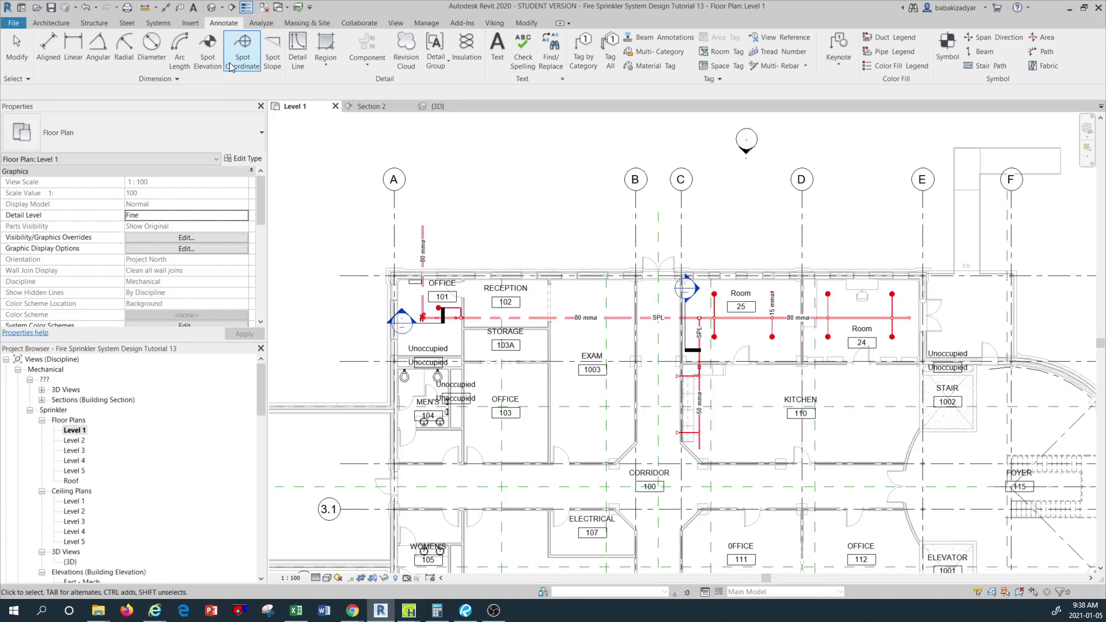
{"action": "left_click", "coordinate": [50, 8]}
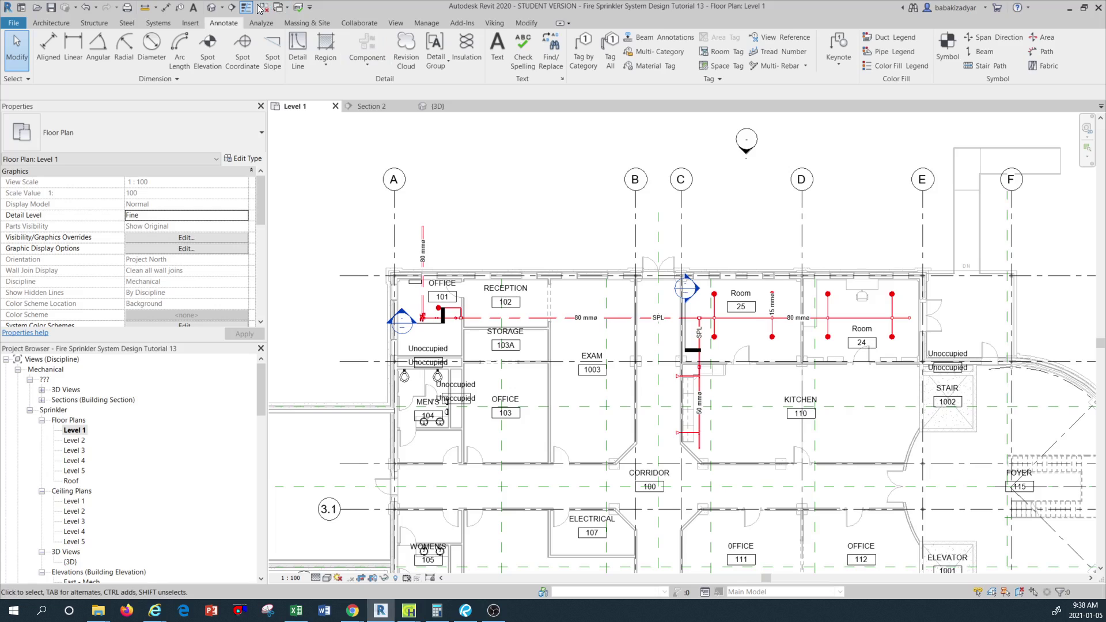
Step: Start loading a family and open the Annotations folder in the Canada library
{"action": "left_click", "coordinate": [190, 23]}
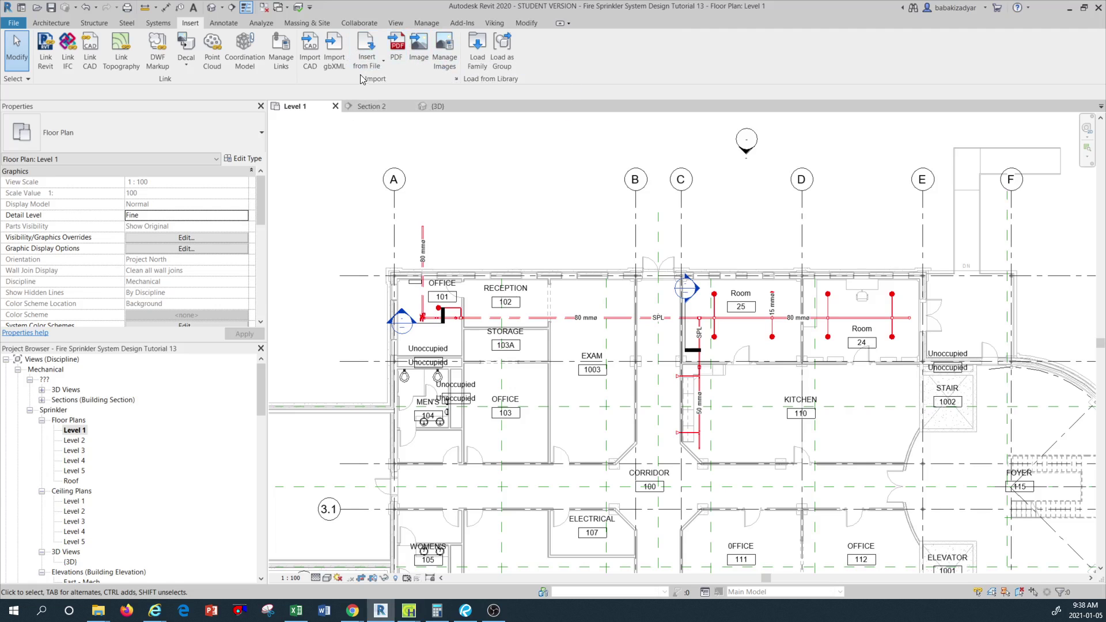
{"action": "left_click", "coordinate": [370, 57]}
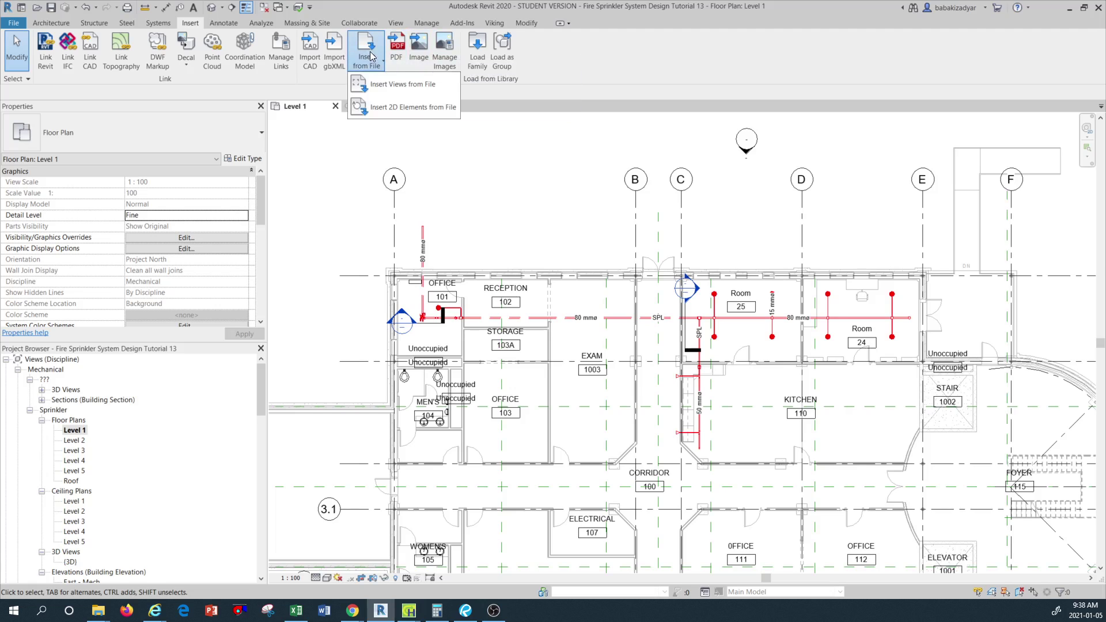
{"action": "left_click", "coordinate": [501, 128]}
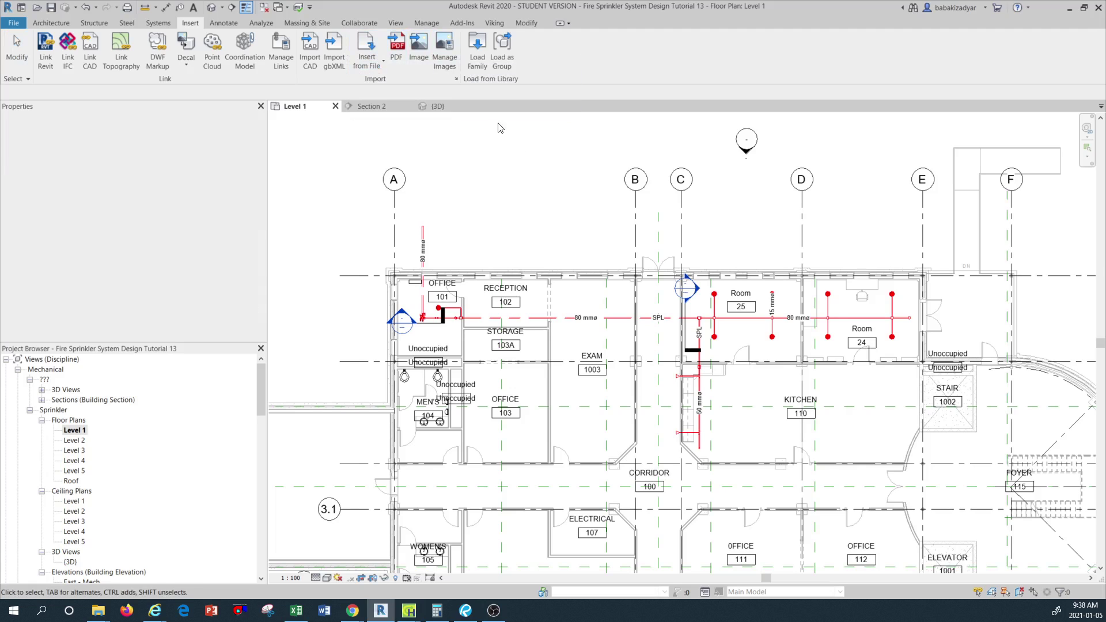
{"action": "left_click", "coordinate": [476, 55]}
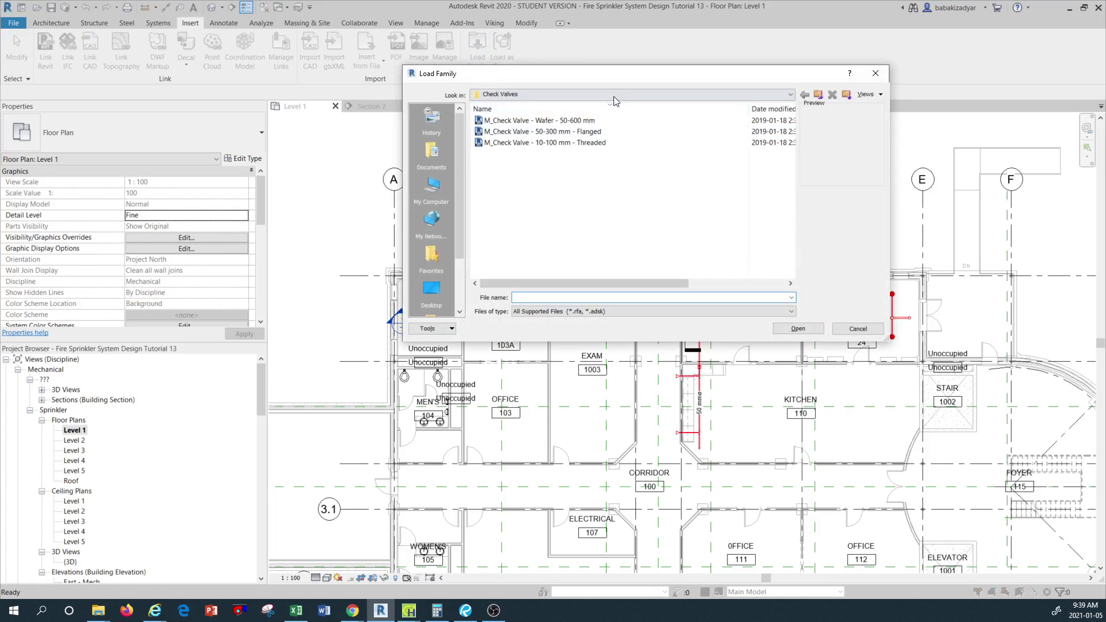
{"action": "left_click", "coordinate": [616, 97]}
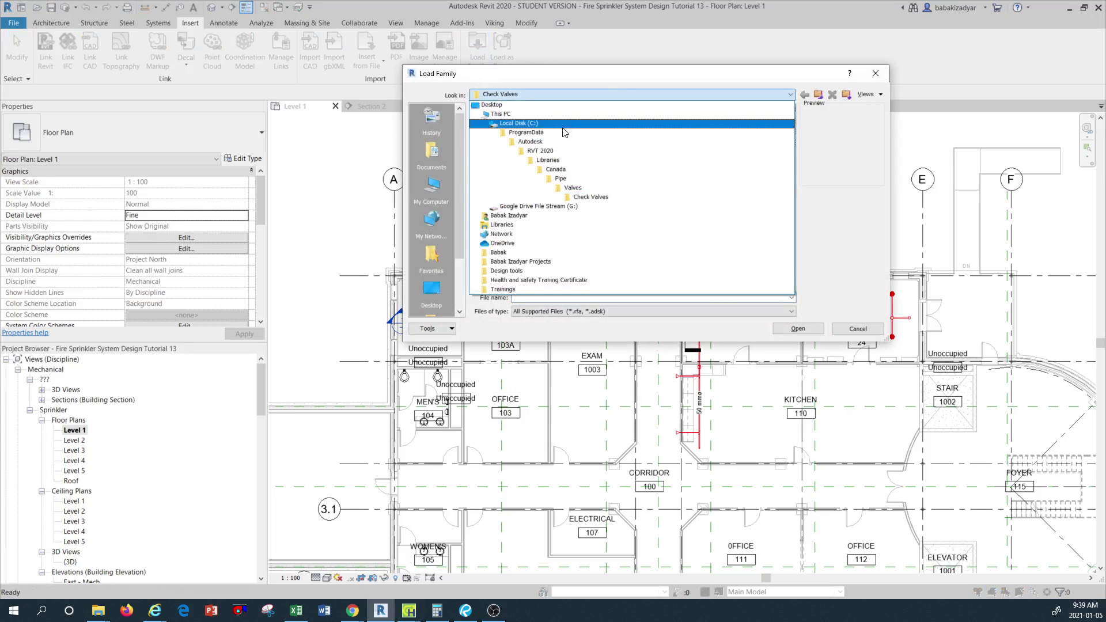
{"action": "left_click", "coordinate": [548, 170]}
{"action": "double_click", "coordinate": [501, 132]}
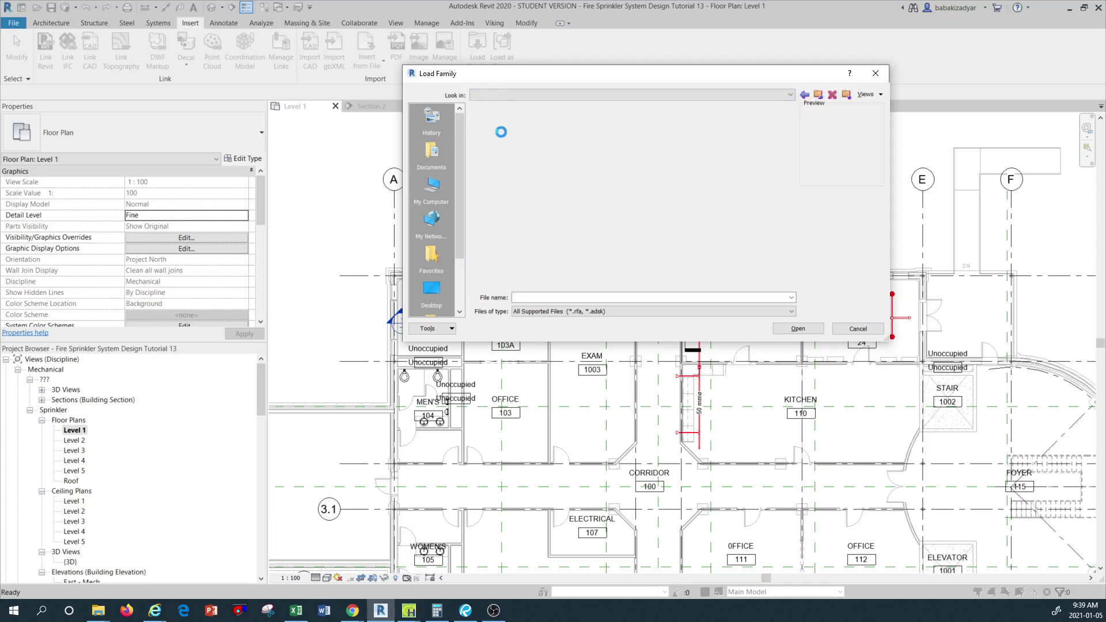
{"action": "scroll", "coordinate": [553, 173], "scroll_direction": "down", "scroll_amount": 3}
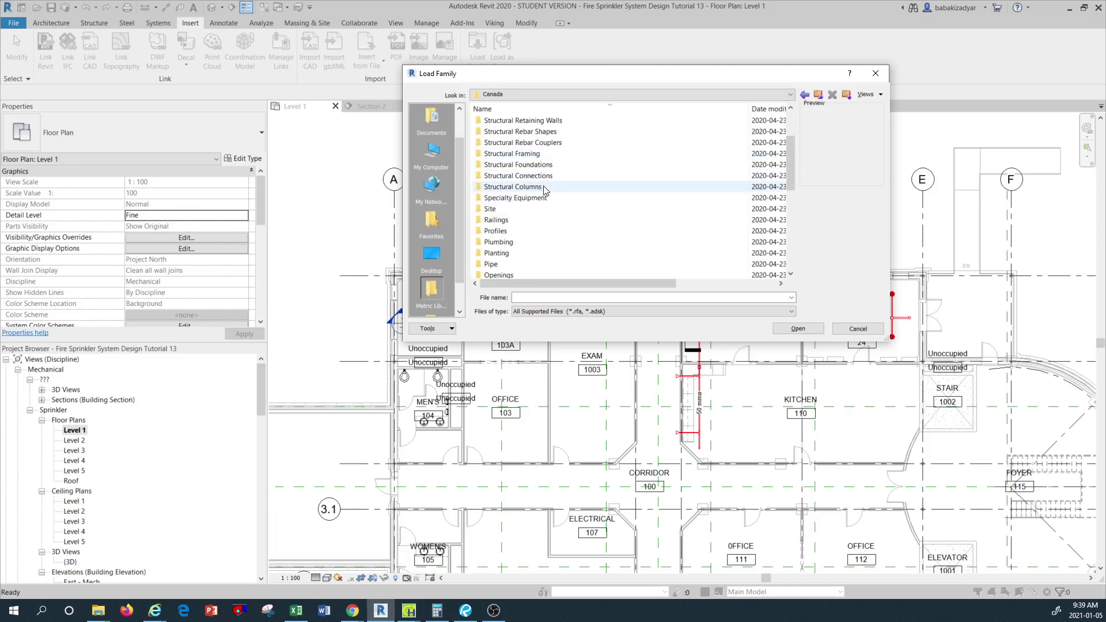
{"action": "scroll", "coordinate": [545, 190], "scroll_direction": "down", "scroll_amount": 6}
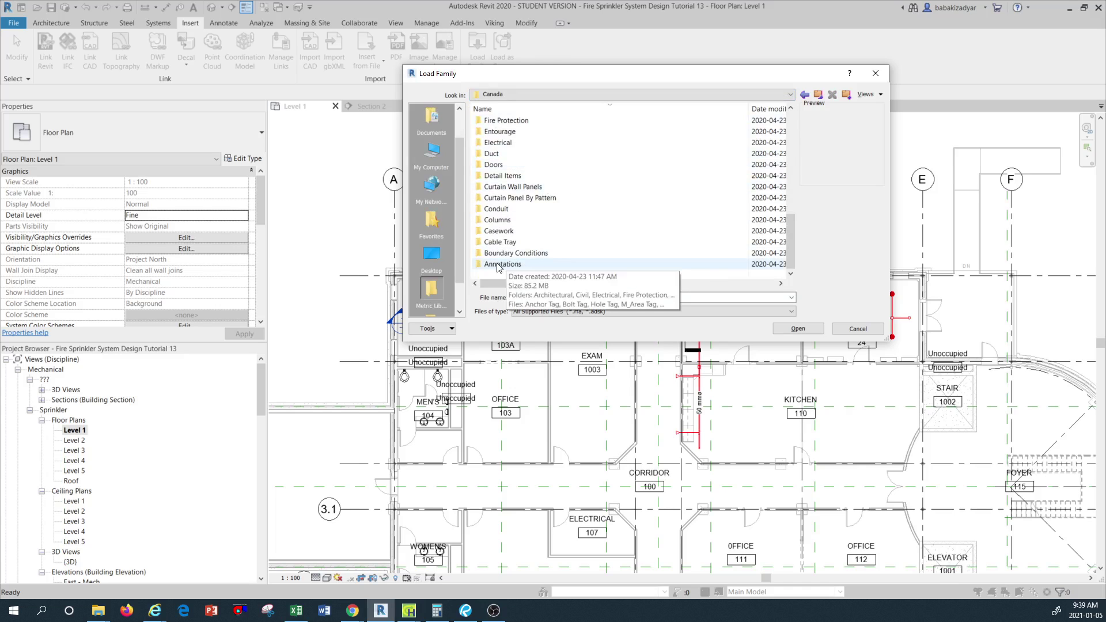
{"action": "double_click", "coordinate": [499, 264]}
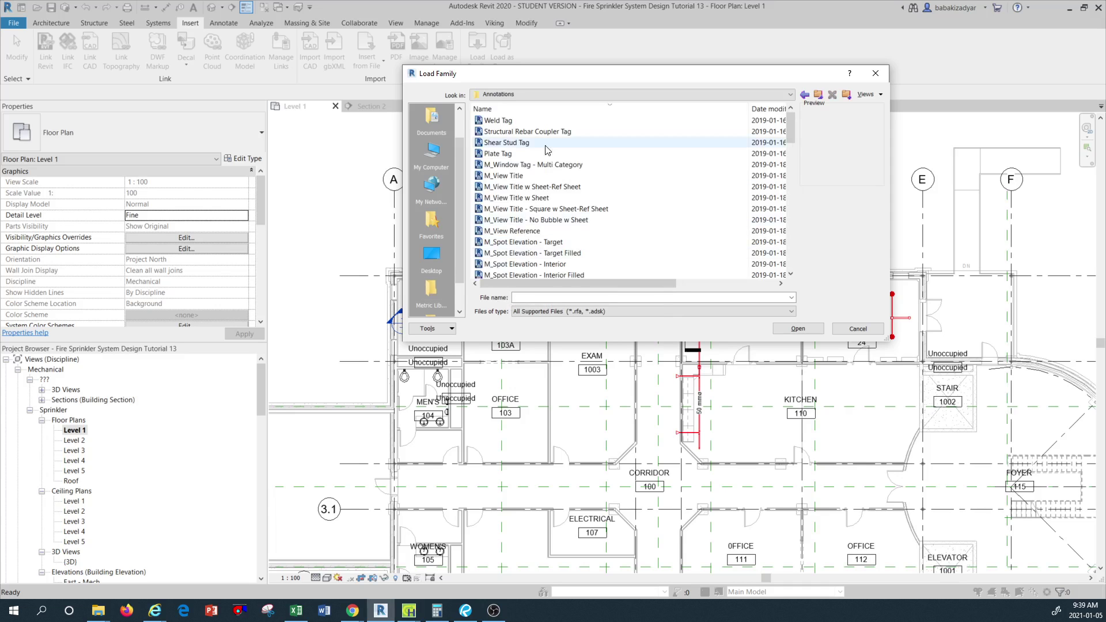
Step: Browse the Annotations library and open its Pipe folder to view the available pipe tag families
{"action": "scroll", "coordinate": [546, 185], "scroll_direction": "down", "scroll_amount": 5}
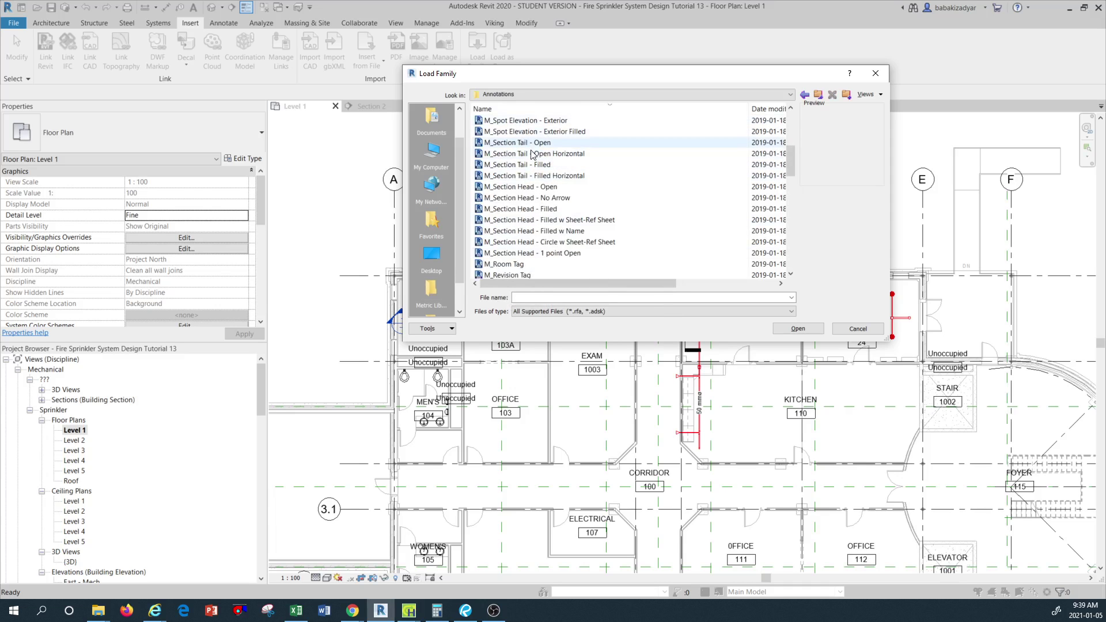
{"action": "scroll", "coordinate": [526, 238], "scroll_direction": "down", "scroll_amount": 1}
{"action": "scroll", "coordinate": [536, 208], "scroll_direction": "down", "scroll_amount": 8}
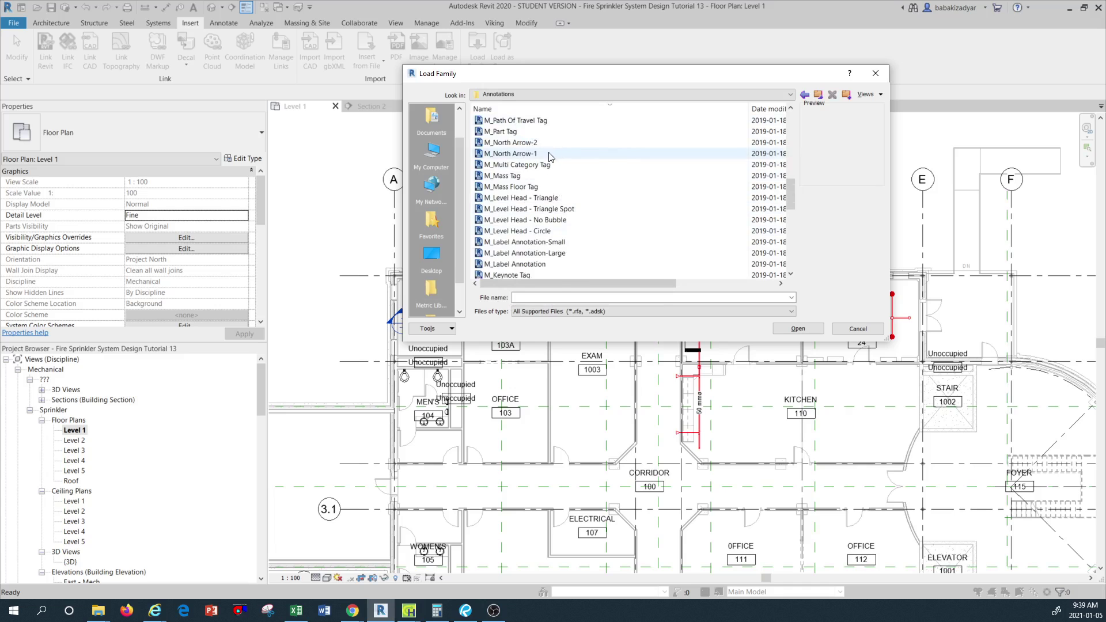
{"action": "scroll", "coordinate": [550, 174], "scroll_direction": "down", "scroll_amount": 3}
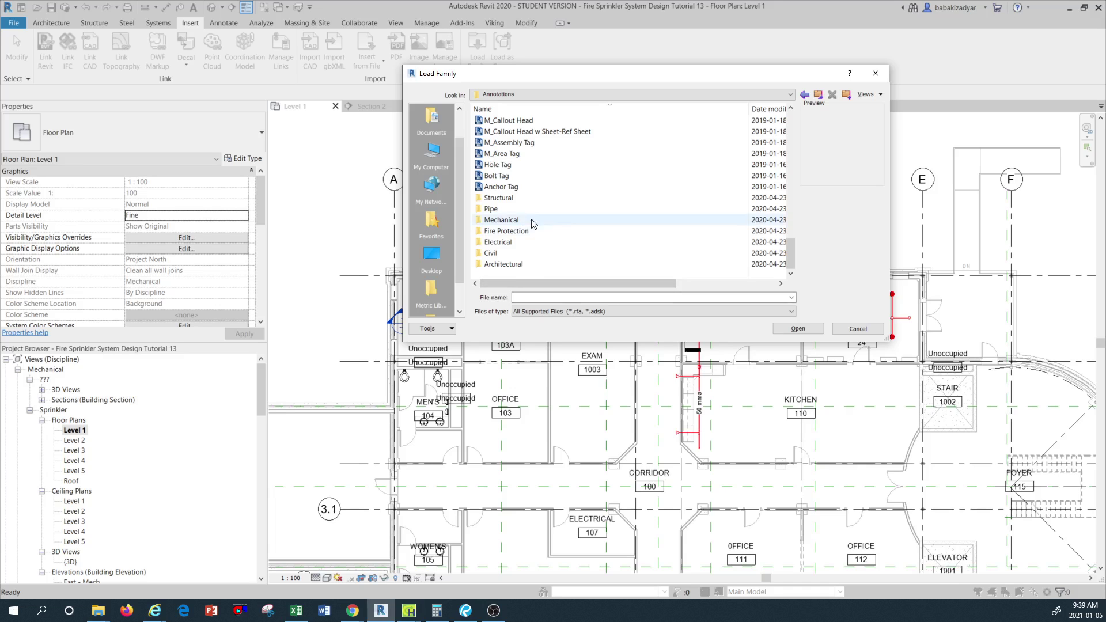
{"action": "double_click", "coordinate": [501, 209]}
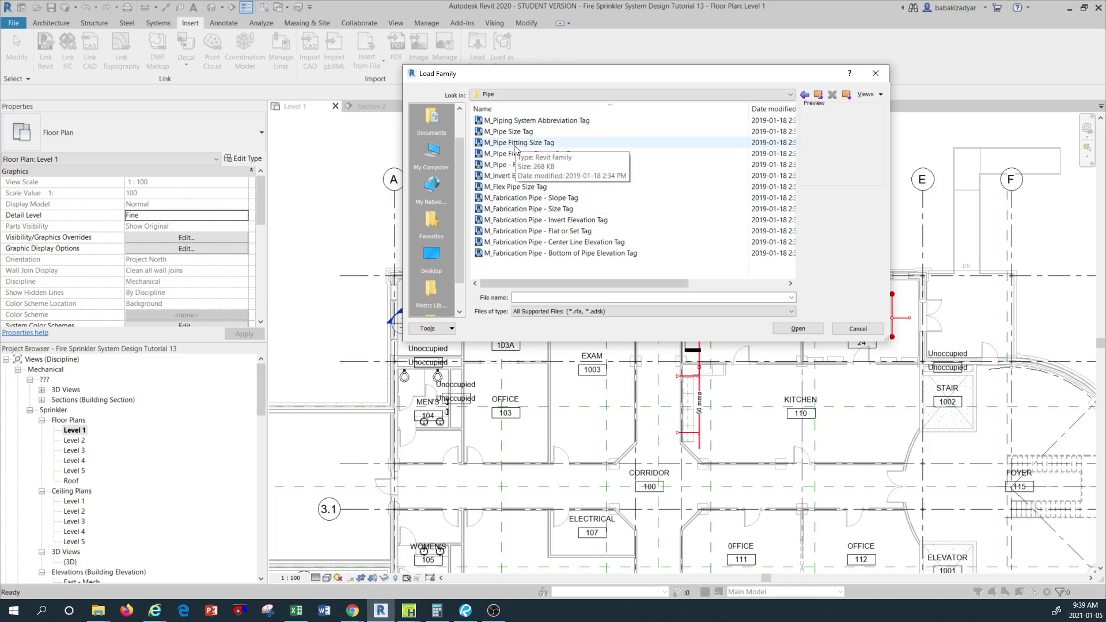
Step: Preview the pipe fitting and pipe size tags, and try to load M_Piping System Abbreviation Tag.rfa without overwriting the project's version
{"action": "left_click", "coordinate": [538, 144]}
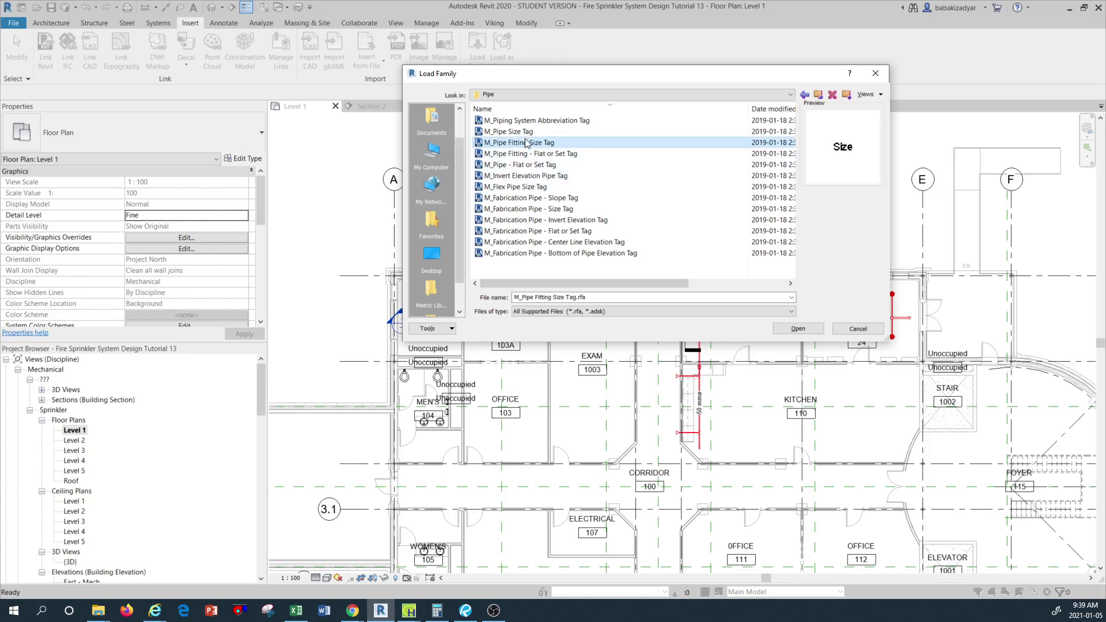
{"action": "left_click", "coordinate": [525, 133]}
{"action": "left_click", "coordinate": [527, 121]}
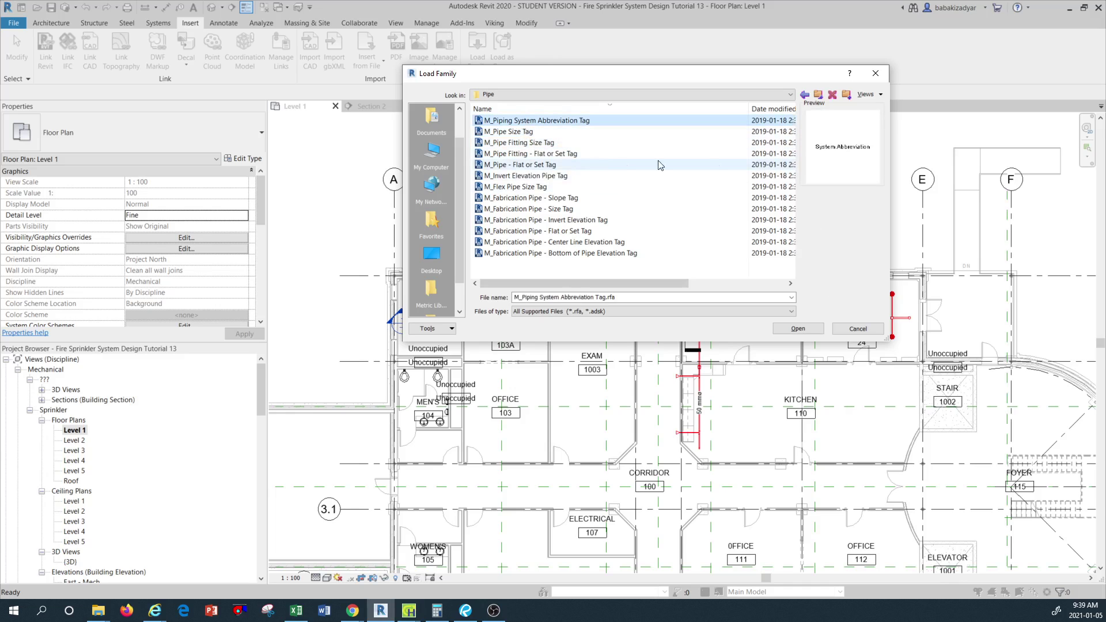
{"action": "left_click", "coordinate": [809, 331]}
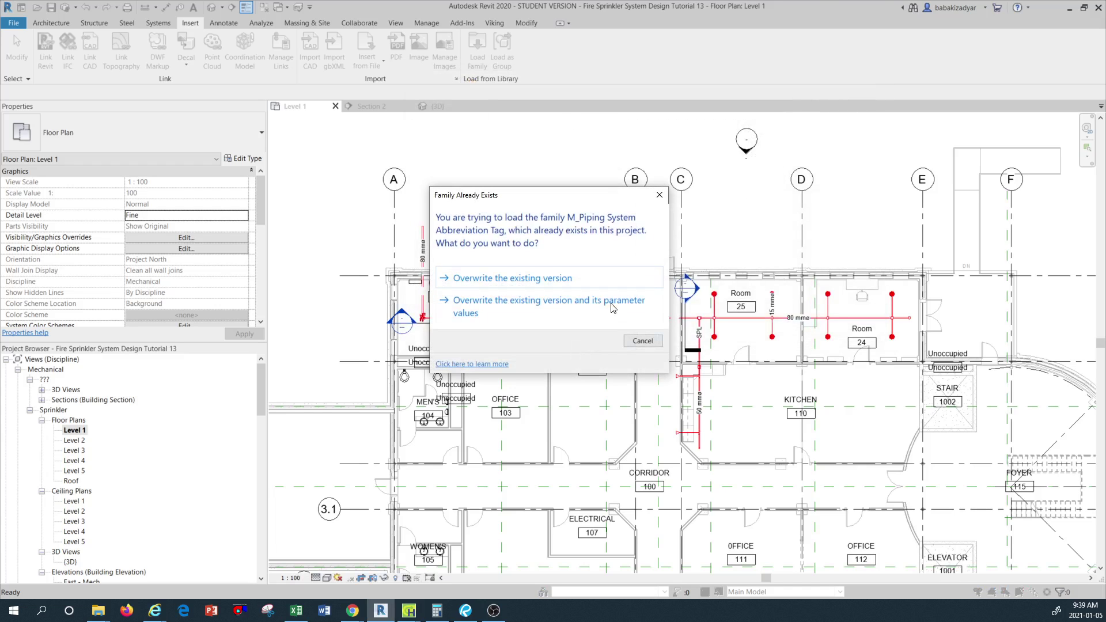
{"action": "left_click", "coordinate": [660, 195]}
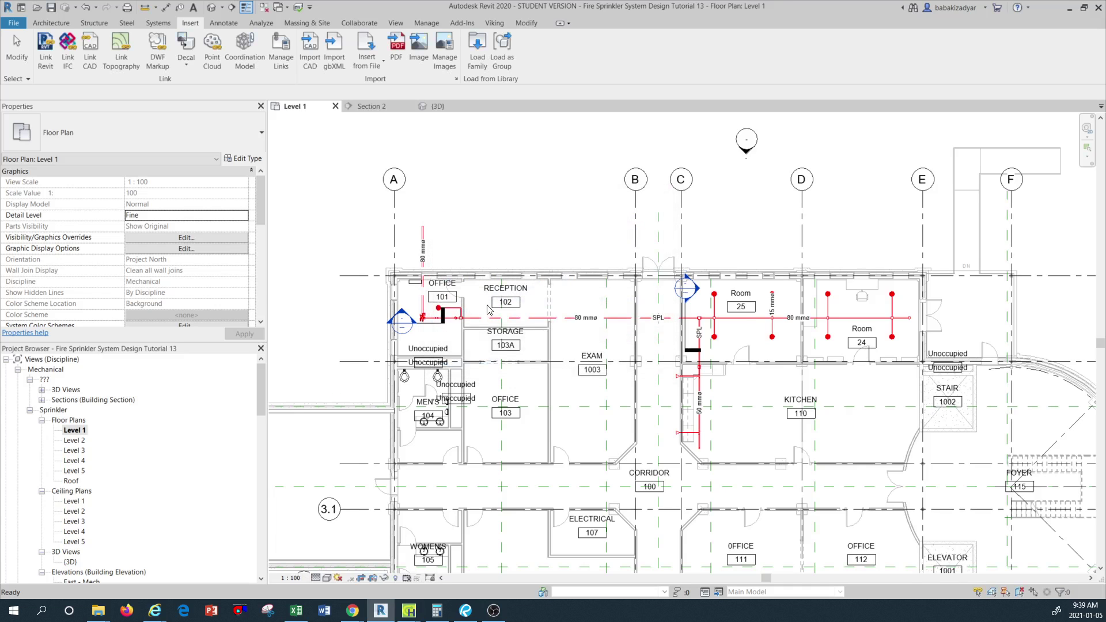